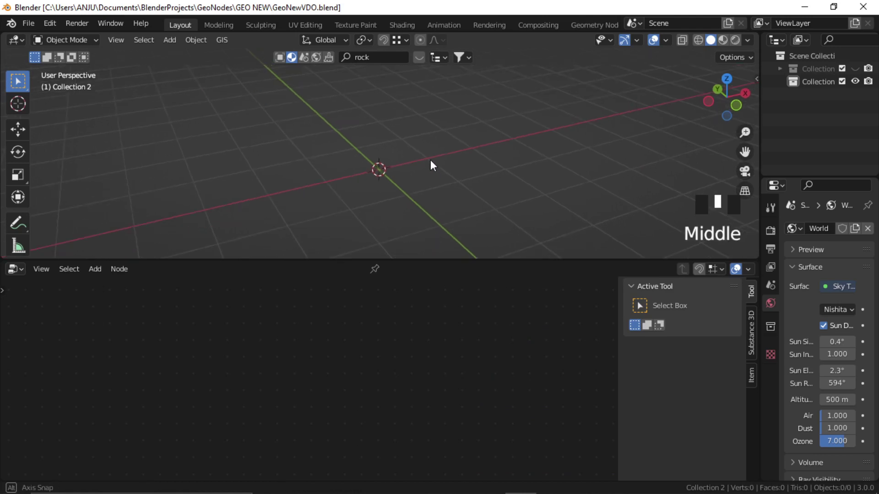
Step: Add a plane mesh at the origin of the scene
key(shift+a)
mouse_move(428, 160)
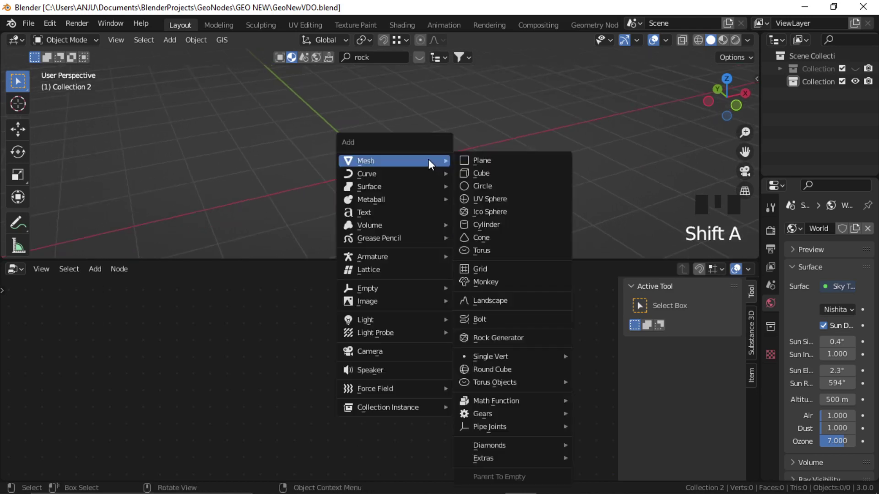
click(506, 161)
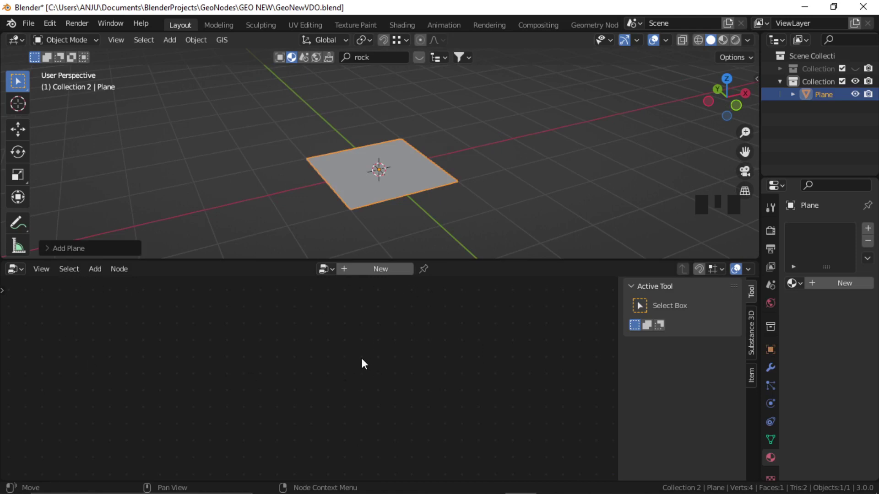
Step: Create a new geometry node tree on the plane and name it ROCKS
click(381, 271)
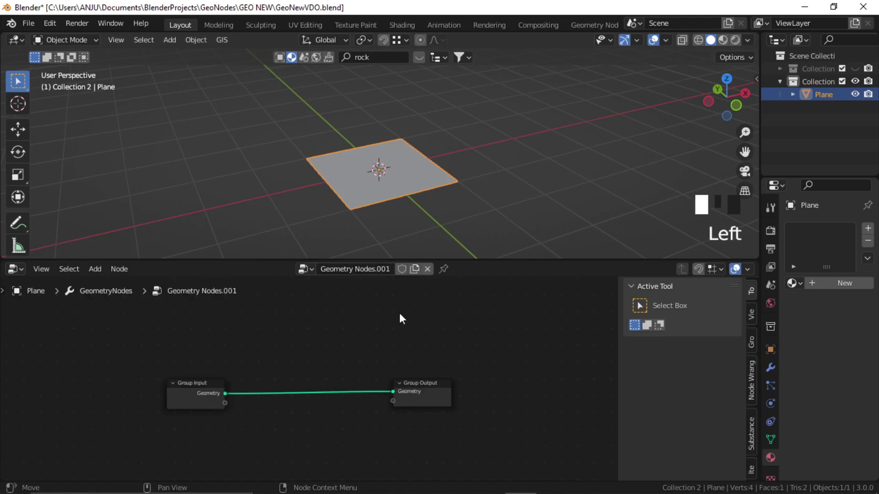
middle_drag(422, 293, 377, 314)
scroll(377, 314, up, 2)
click(373, 268)
text(R)
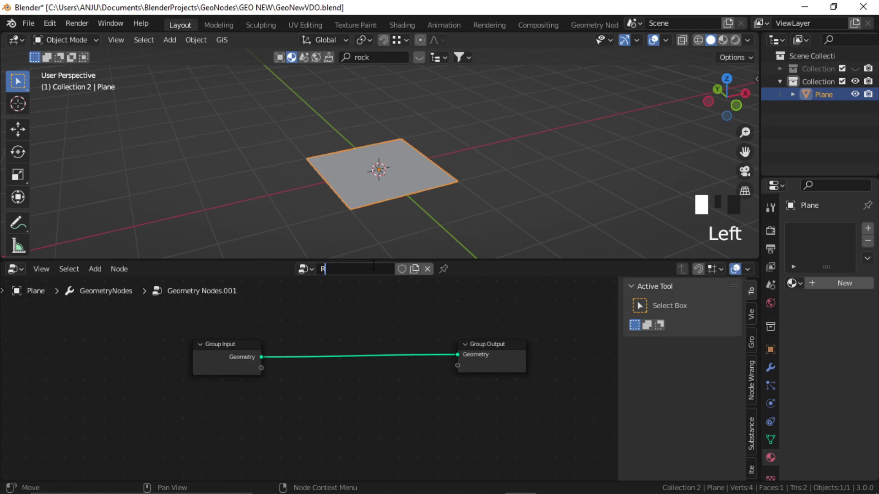
text(OCKS)
key(Return)
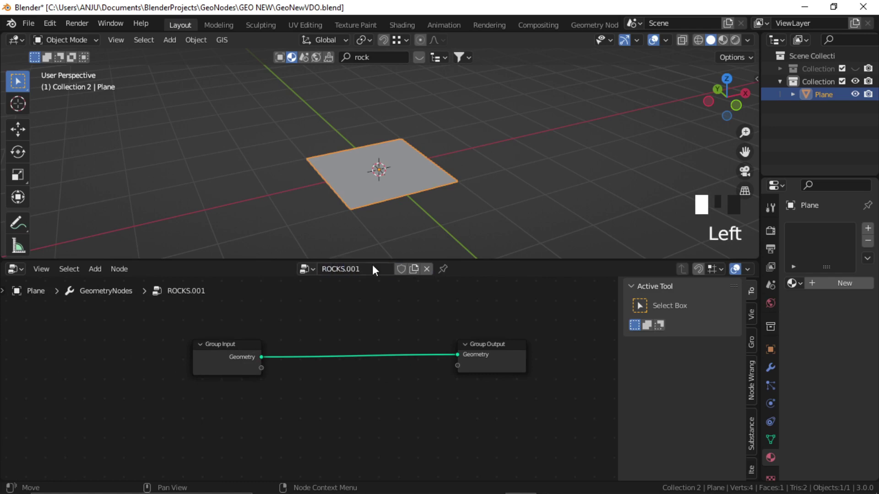
Step: Move the Group Input and Group Output nodes apart to make room between them
drag(236, 366, 170, 373)
click(485, 359)
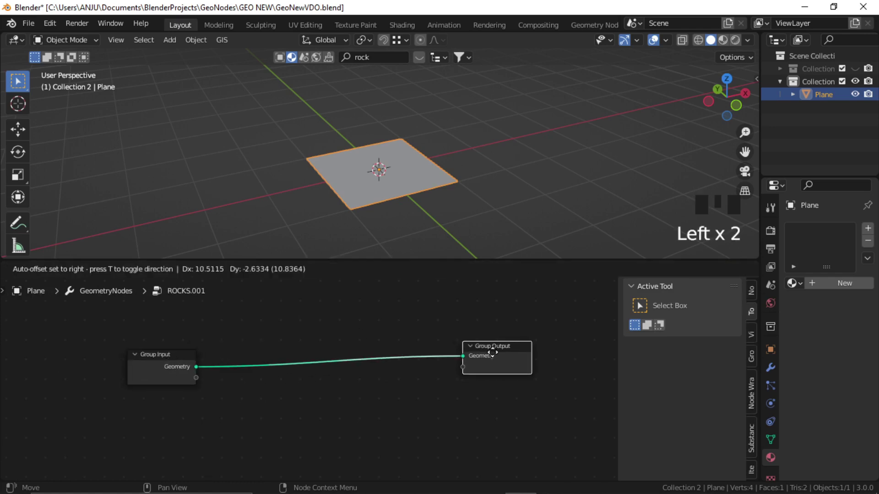
mouse_move(347, 404)
middle_down()
mouse_move(361, 383)
mouse_move(360, 393)
middle_up()
click(360, 361)
click(360, 394)
Step: Add a Distribute Points on Faces node and place it unconnected below the link between Group Input and Group Output
key(shift+a)
click(327, 228)
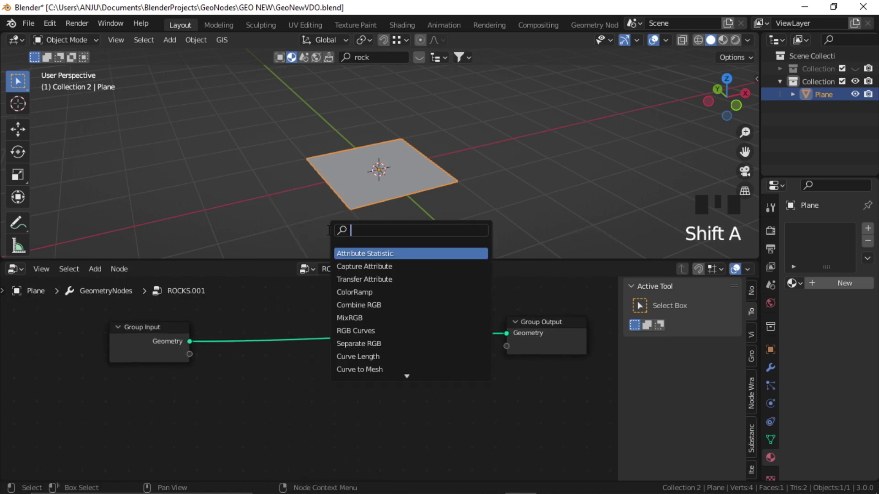
text(dist)
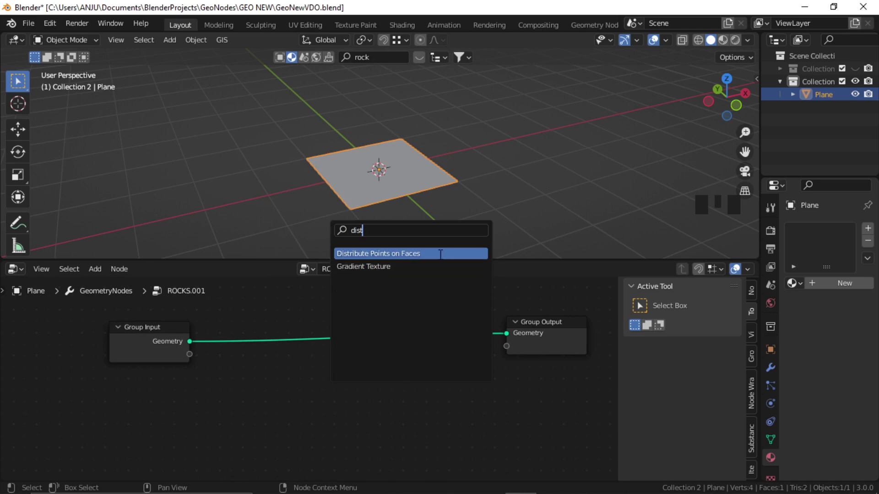
click(406, 254)
click(392, 411)
scroll(394, 386, down, 3)
click(395, 385)
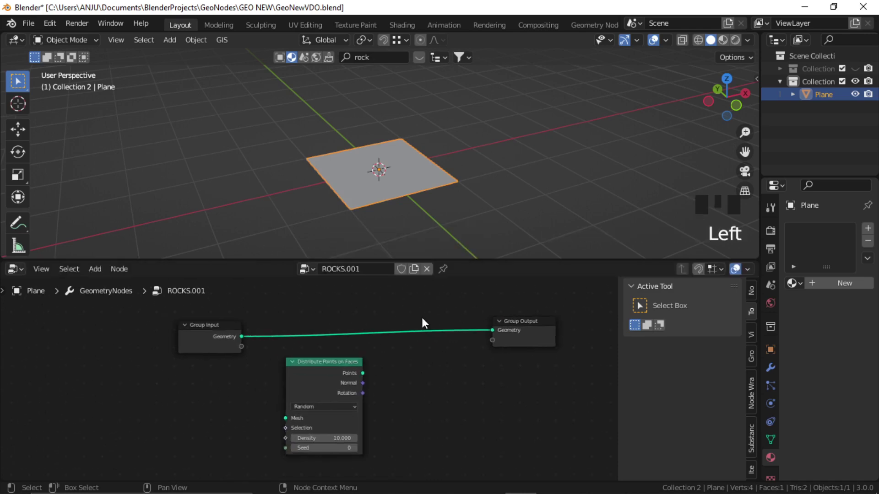
Step: Add a cube mesh and move it along the X axis until it stands clear of the plane
click(480, 160)
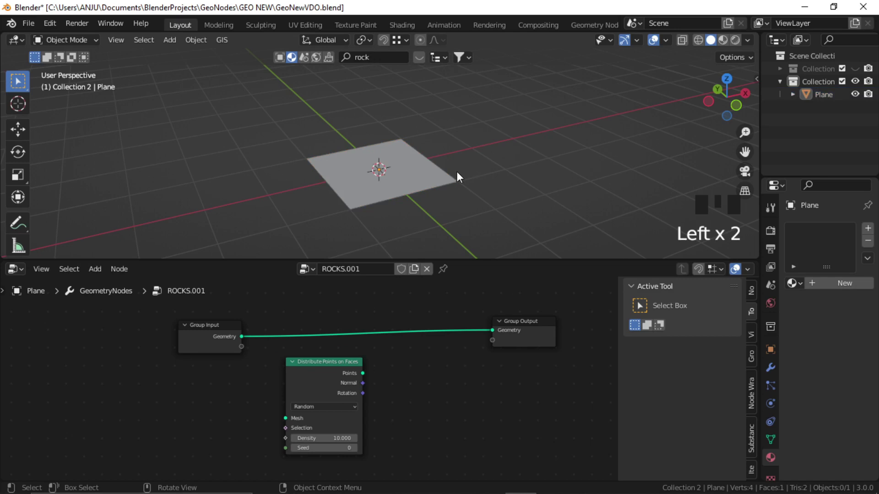
key(shift+a)
mouse_move(496, 172)
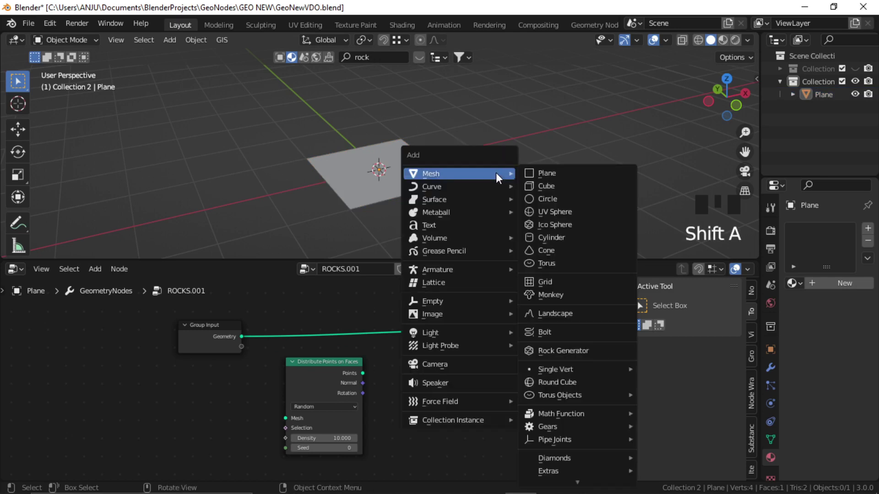
click(570, 185)
key(g)
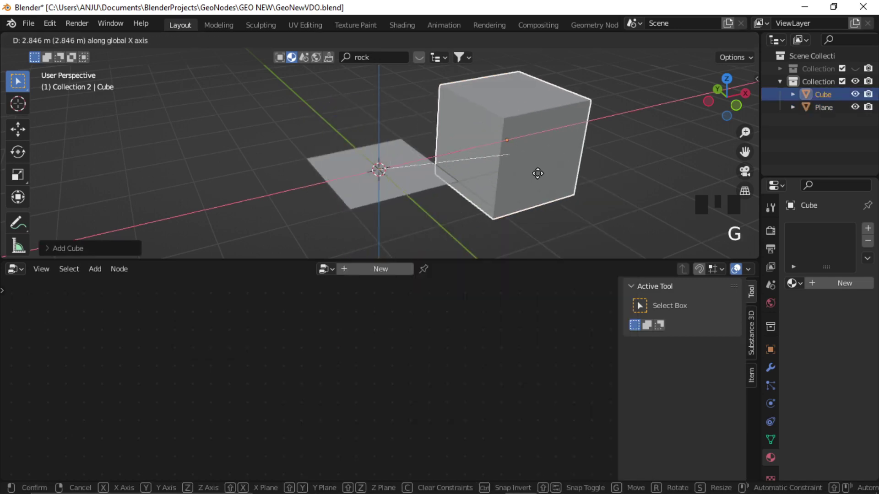
click(640, 218)
Step: Scale the cube down uniformly to a small block and apply its scale
key(s)
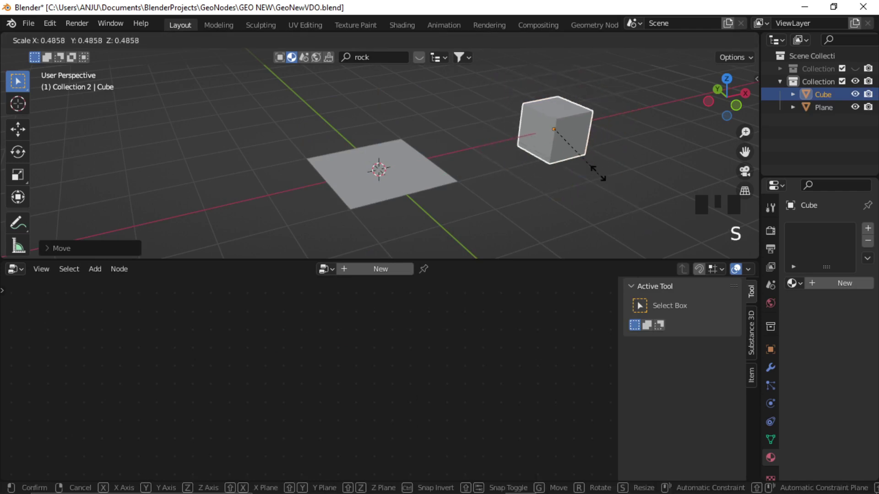
click(571, 144)
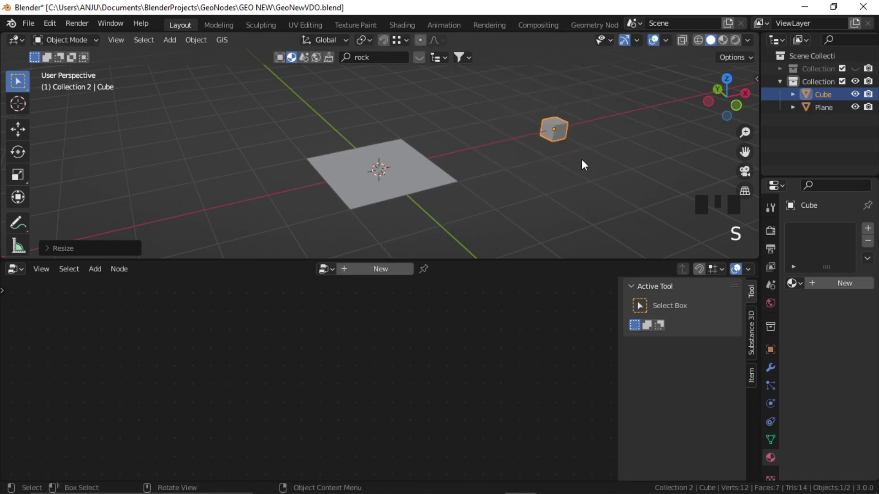
key(ctrl+a)
click(555, 160)
click(595, 176)
click(557, 132)
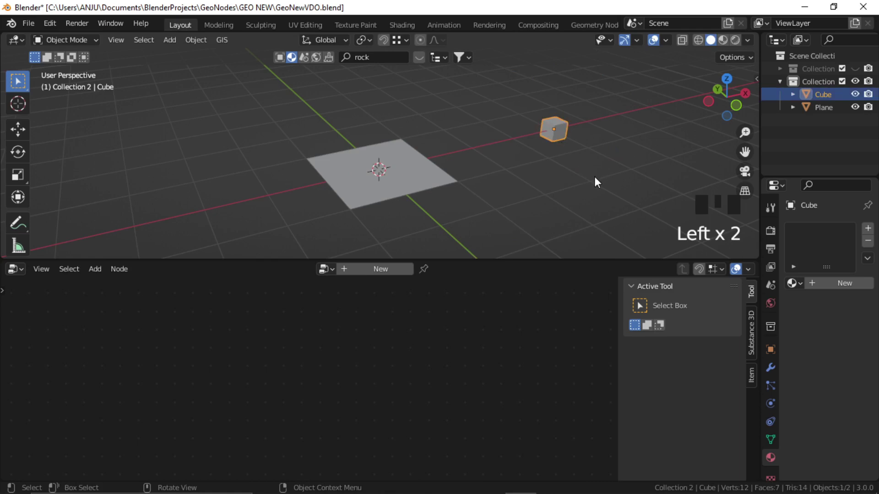
Step: Stretch the cube along the Z axis into a tall block and apply its scale
key(s)
key(z)
click(644, 57)
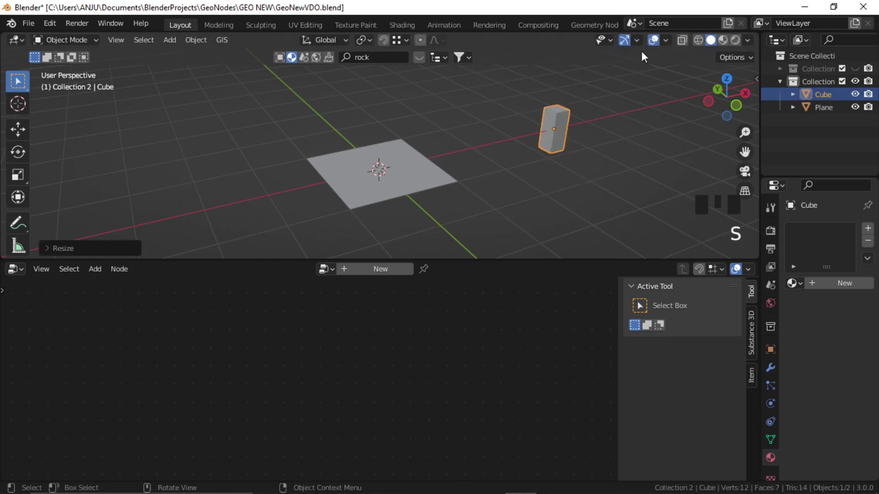
key(ctrl+a)
click(598, 134)
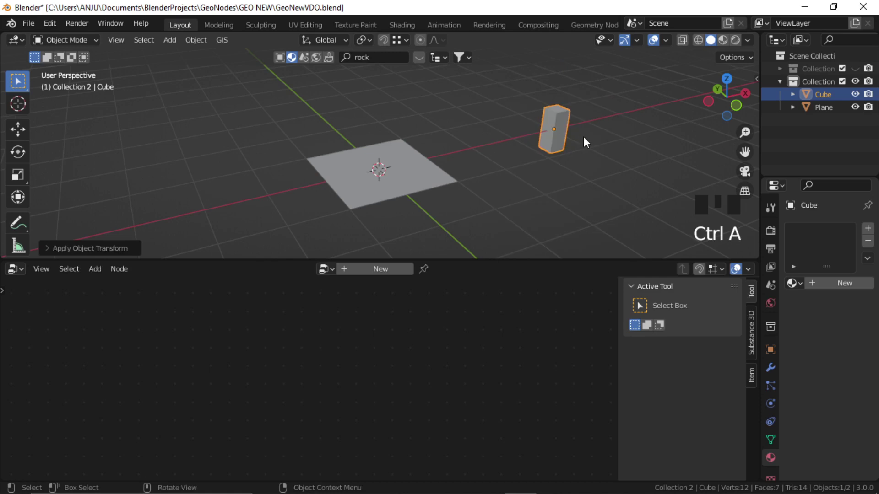
Step: Bring the Cube object into the plane's node tree as an Object Info node
click(404, 186)
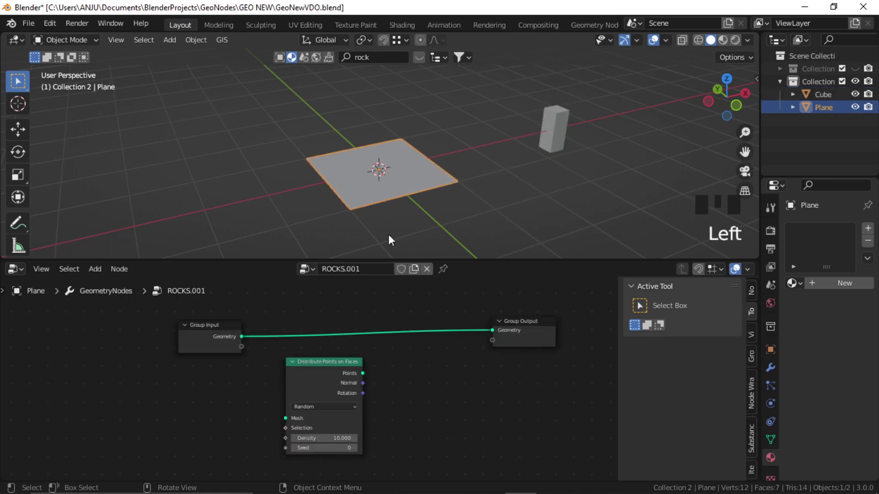
click(820, 96)
drag(820, 93, 169, 420)
middle_drag(172, 402, 211, 375)
Step: Connect the Group Input's Geometry to the Mesh input of Distribute Points on Faces and reposition that node
drag(350, 340, 323, 382)
click(252, 326)
drag(277, 310, 317, 397)
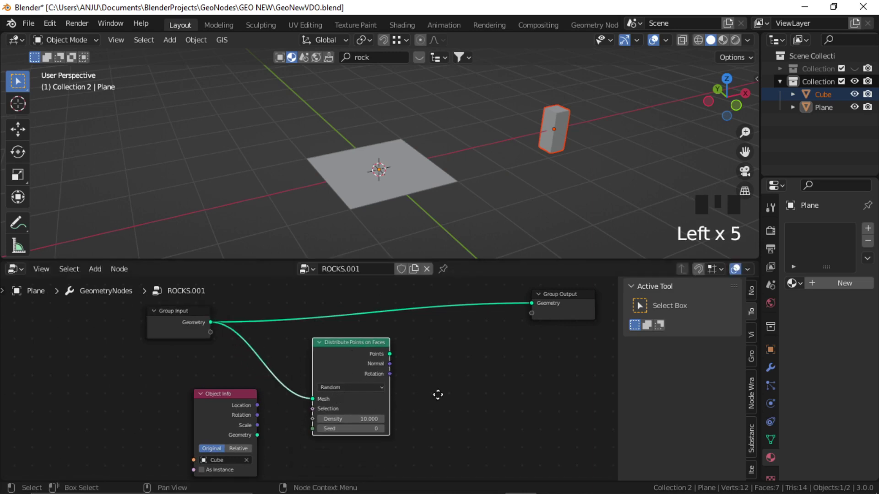
click(375, 402)
Step: Add an Instance on Points node beside the Distribute Points on Faces node
scroll(393, 396, up, 2)
key(shift+a)
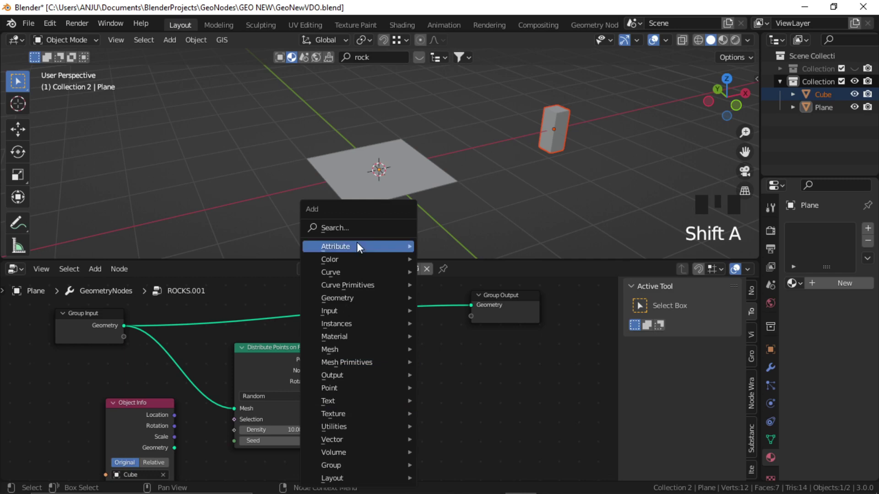
click(364, 228)
text(insta)
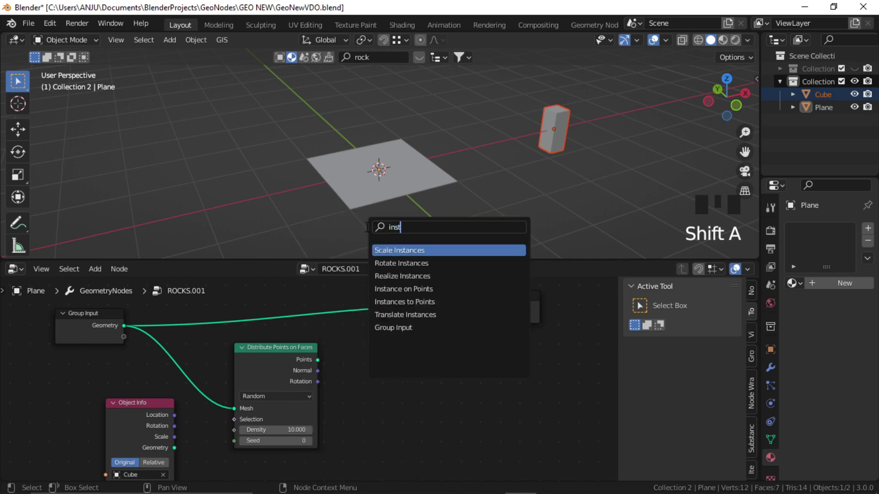
click(403, 289)
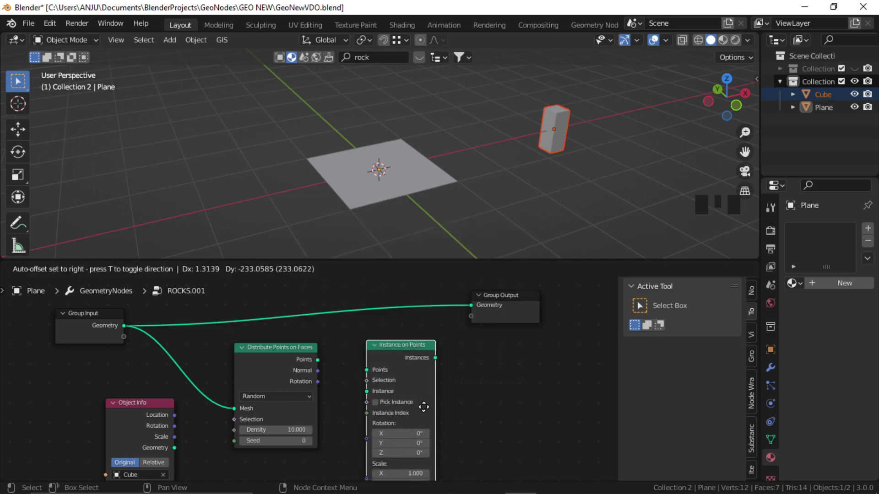
click(439, 403)
Step: Feed the distributed Points into Instance on Points and the Object Info's Geometry into its Instance input
middle_drag(506, 421, 472, 417)
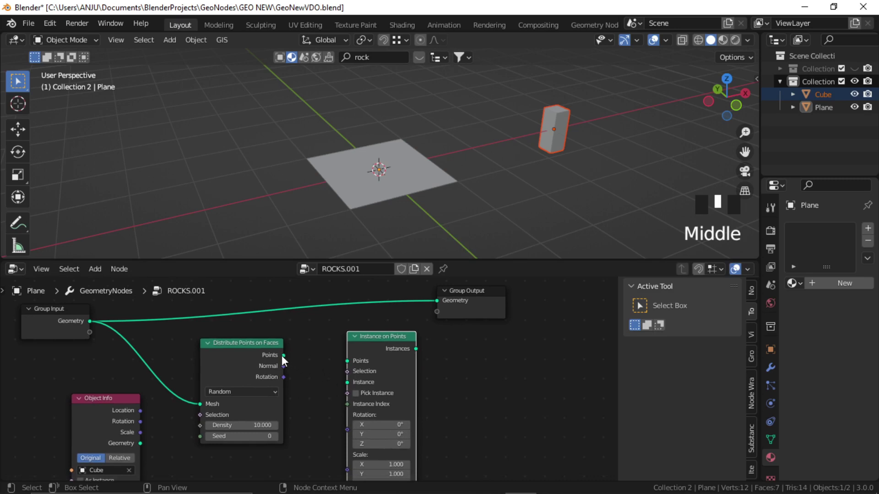
drag(284, 356, 347, 361)
middle_drag(290, 410, 298, 361)
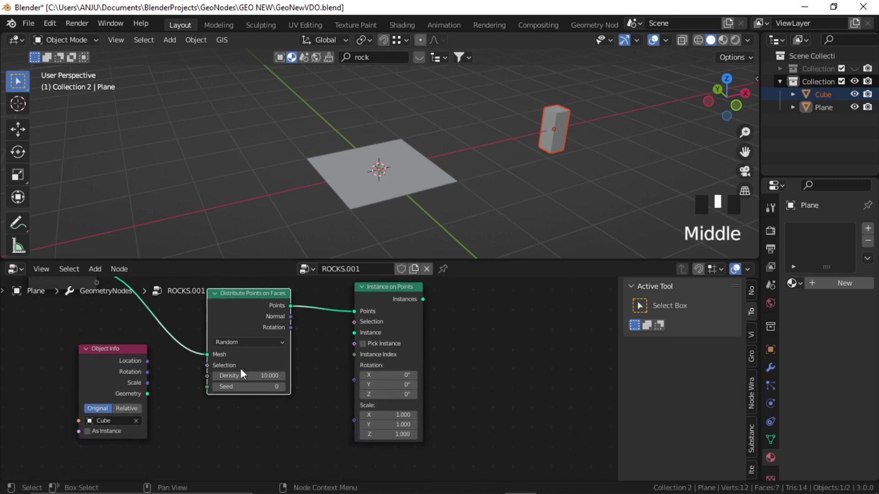
drag(114, 353, 245, 417)
middle_drag(311, 405, 297, 401)
drag(263, 450, 342, 327)
Step: Connect the Instances output of Instance on Points to the Group Output's Geometry, replacing the direct link from Group Input
scroll(316, 385, down, 2)
middle_drag(317, 386, 426, 337)
scroll(387, 380, up, 2)
drag(386, 376, 475, 349)
scroll(456, 196, up, 2)
scroll(423, 177, down, 1)
mouse_move(423, 178)
middle_down()
mouse_move(483, 199)
mouse_move(438, 179)
mouse_move(454, 182)
mouse_move(473, 168)
mouse_move(415, 168)
middle_up()
Step: Rotate the plane 90° around the global X axis and apply its rotation
click(435, 205)
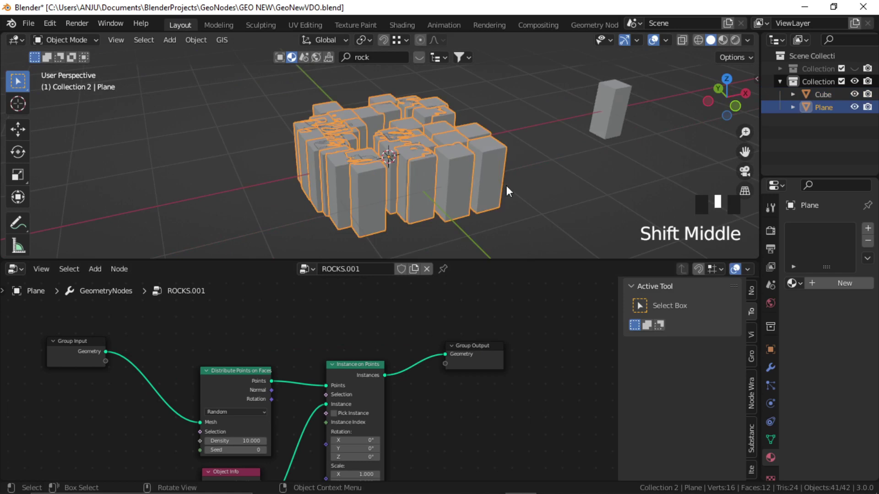
key(r)
key(x)
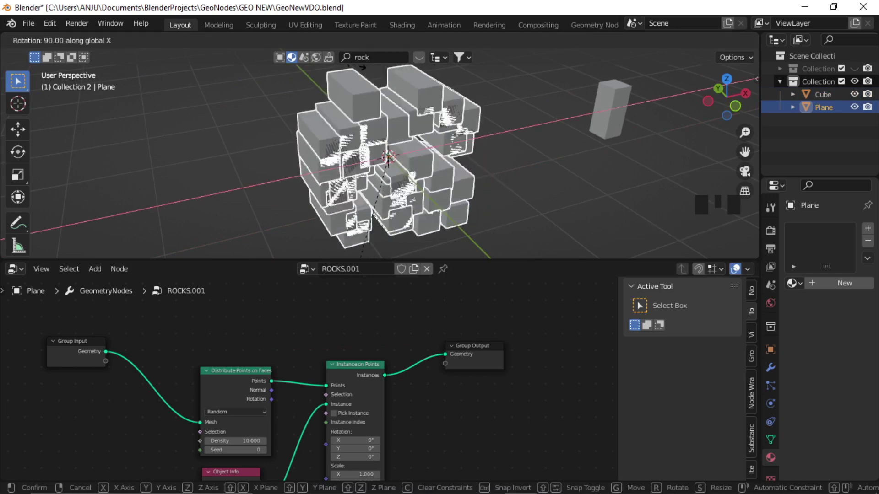
click(361, 67)
key(ctrl+a)
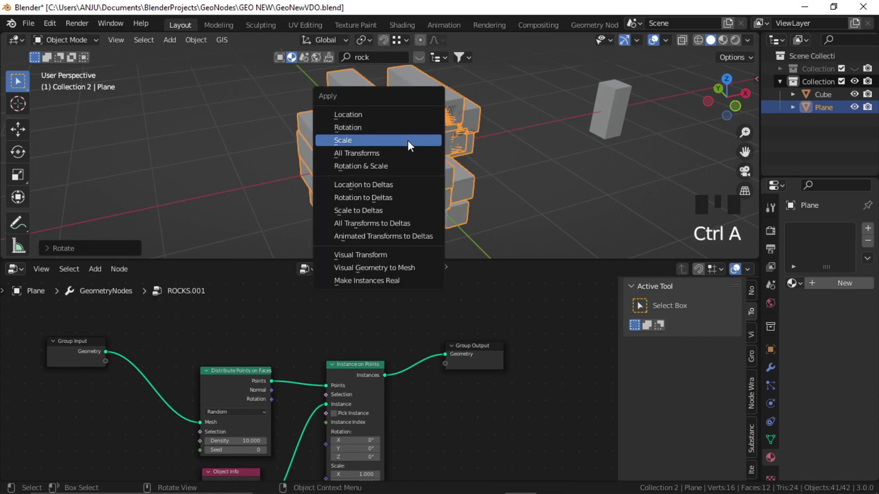
click(375, 128)
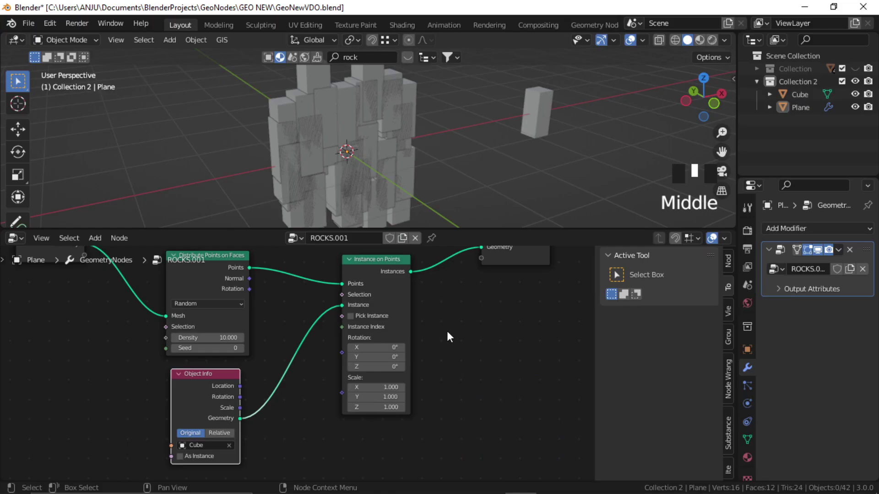
Step: Add a Random Value node below Instance on Points and set its data type to Vector
click(450, 343)
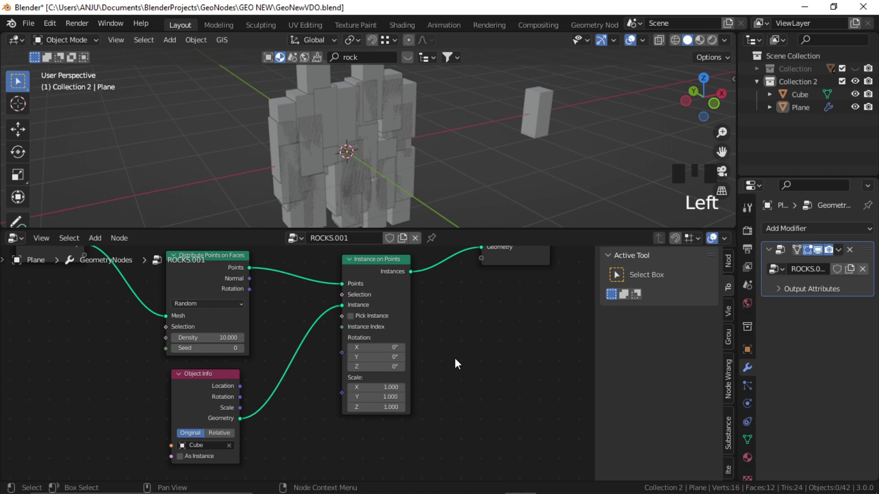
key(shift+a)
click(425, 224)
text(random)
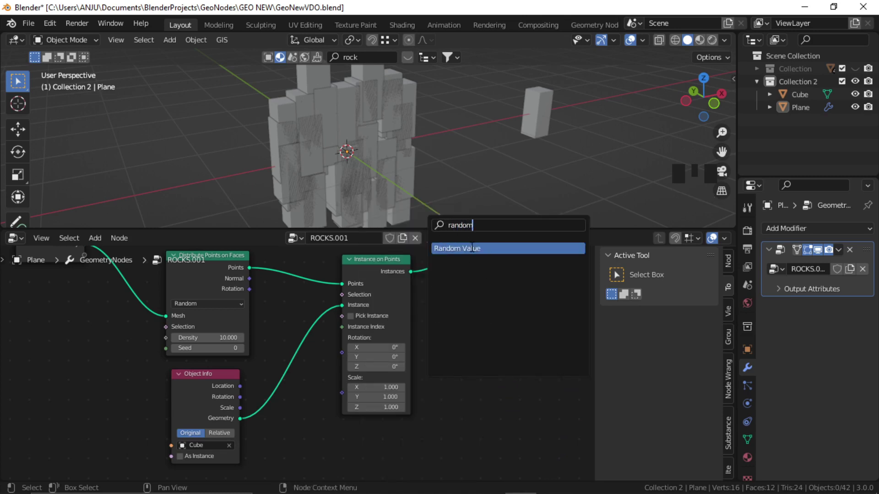
click(472, 248)
click(298, 423)
scroll(361, 398, up, 3)
click(314, 403)
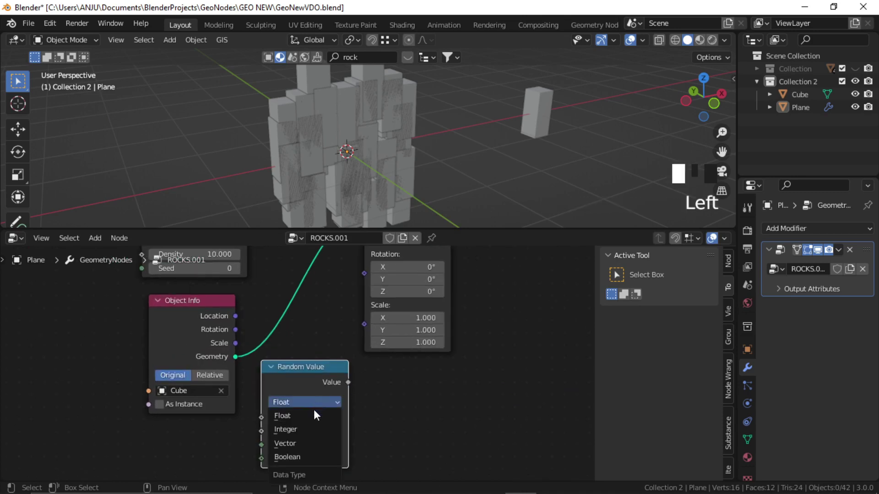
click(284, 443)
Step: Connect the Random Value node's Value to the Rotation input of Instance on Points and tidy the neighbouring nodes
scroll(361, 411, down, 2)
middle_drag(361, 410, 334, 419)
drag(316, 397, 332, 304)
middle_drag(381, 386, 408, 352)
drag(216, 323, 162, 315)
drag(305, 364, 278, 362)
Step: Set the Random Value node's maximum to 0 for X and Y and 11.7 for Z, and move it nearer the Object Info node
scroll(310, 380, up, 2)
middle_drag(310, 380, 316, 343)
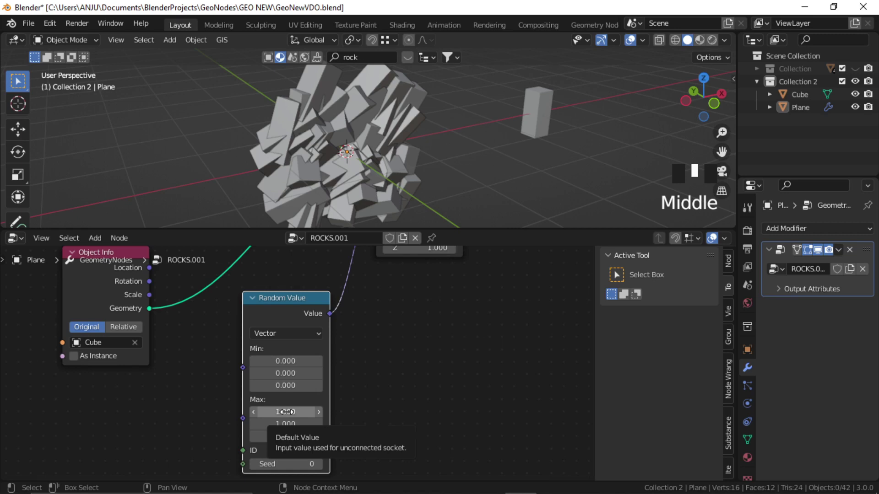
drag(286, 412, 285, 424)
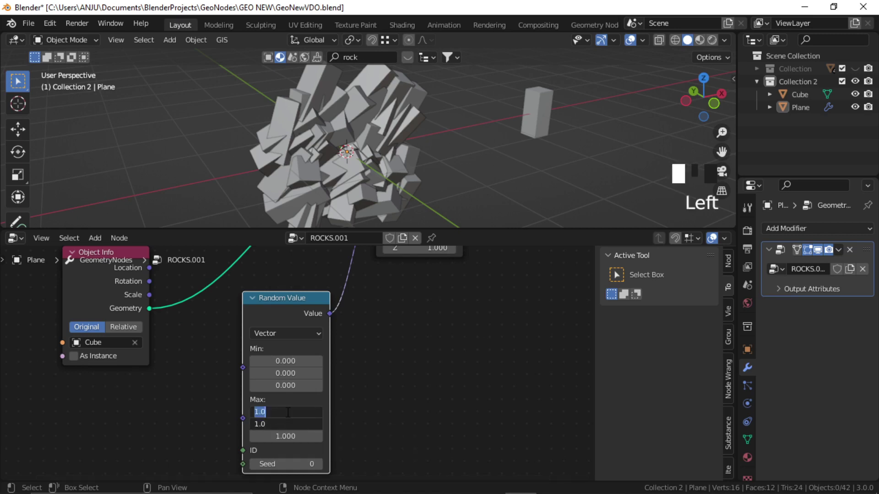
text(0)
key(Return)
drag(273, 438, 276, 443)
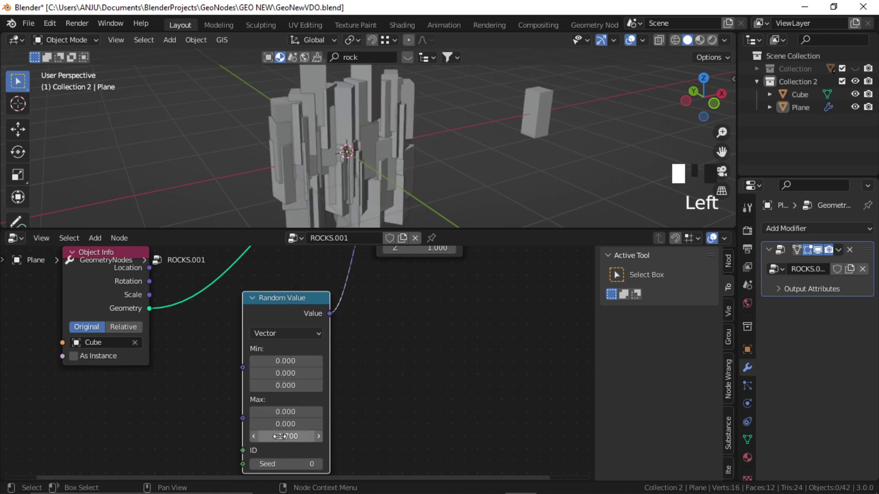
middle_click(378, 347)
scroll(378, 347, down, 3)
drag(311, 410, 275, 410)
middle_drag(290, 402, 268, 383)
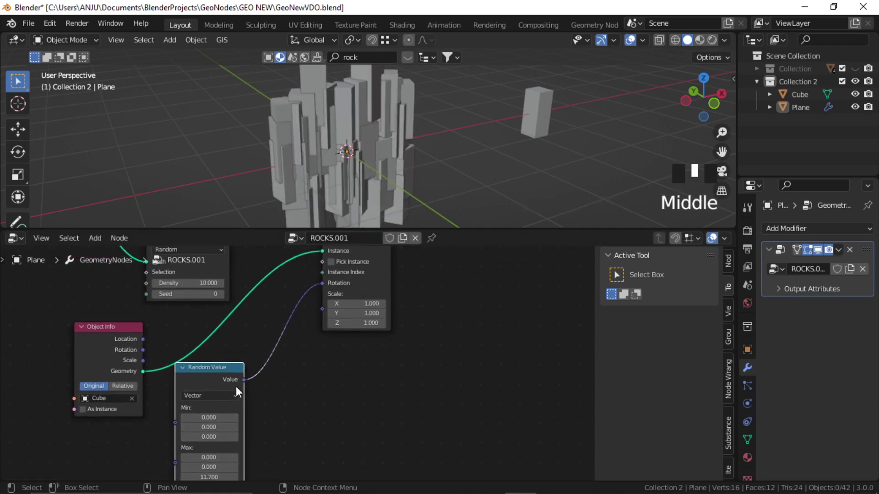
Step: Duplicate the Random Value node, connect the copy's Value to the Scale input of Instance on Points, and space out the nodes
key(shift+d)
click(338, 394)
middle_drag(371, 410, 354, 417)
drag(329, 395, 306, 316)
drag(103, 348, 81, 332)
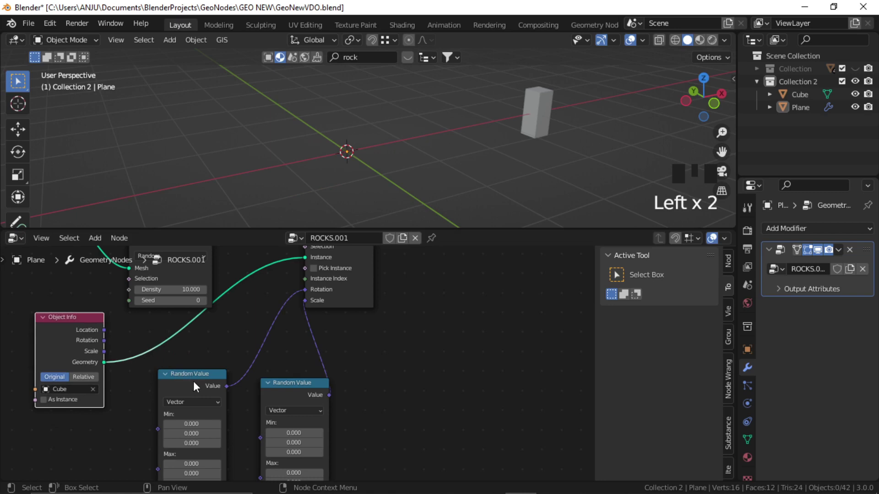
drag(193, 381, 162, 380)
drag(289, 383, 265, 363)
Step: Set the minimum of the Random Value node driving Scale to 0.5 on X, Y and Z
middle_drag(273, 380, 310, 355)
scroll(310, 355, up, 2)
drag(263, 351, 254, 374)
key(Return)
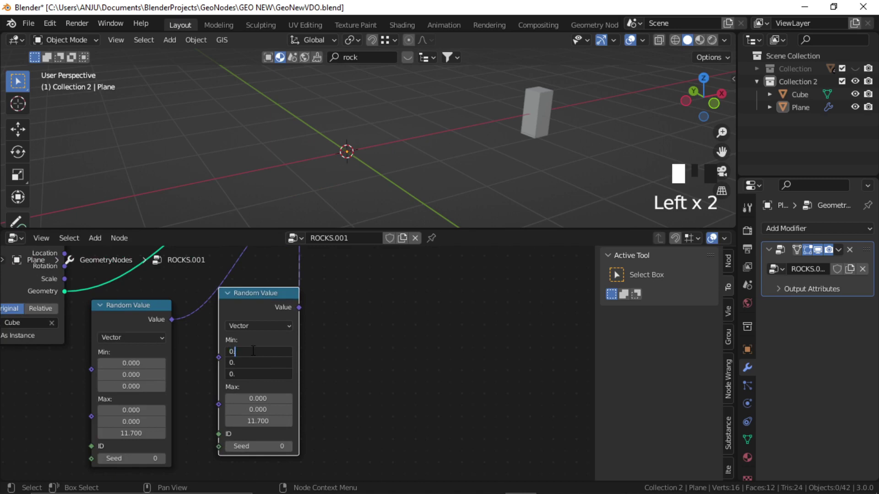
text(0.5)
key(Return)
Step: Set the maximum of the Random Value node driving Scale to 1.2 on X, Y and Z
drag(262, 398, 262, 422)
text(1.)
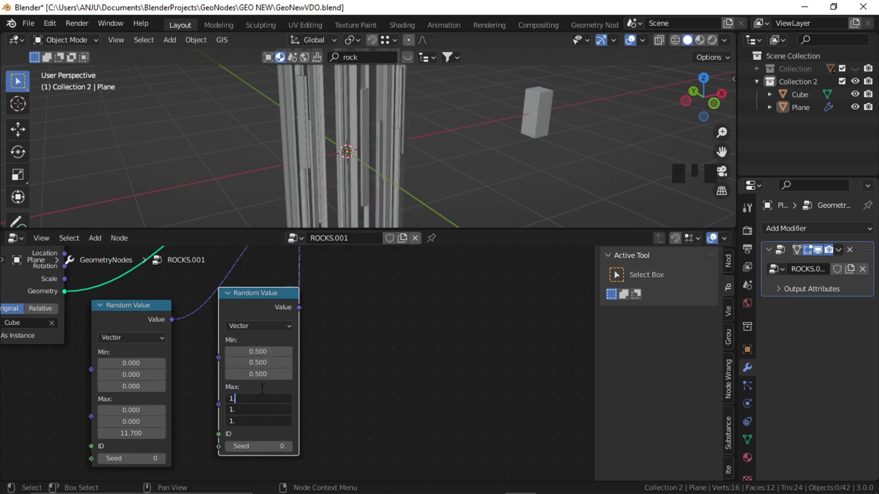
text(2)
key(Return)
click(434, 263)
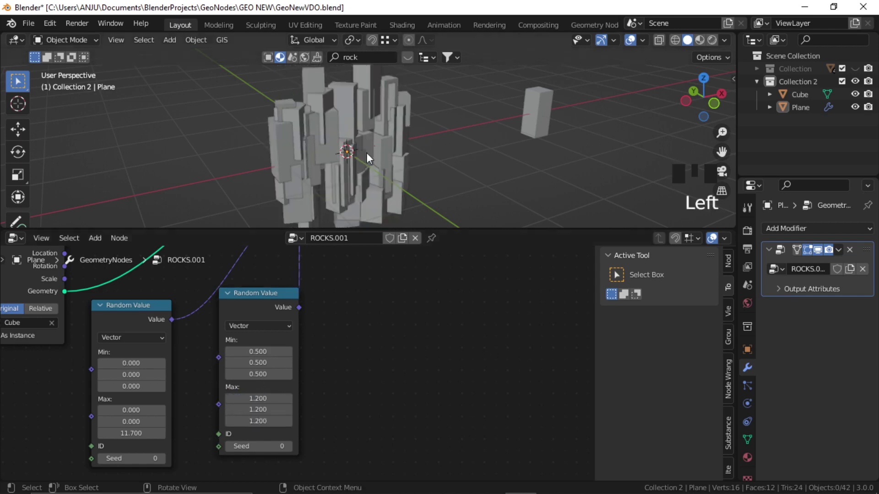
Step: Enlarge the 3D viewport and inspect the randomly scaled blocks from several angles
scroll(371, 125, up, 3)
scroll(390, 134, down, 2)
middle_drag(390, 134, 334, 117)
drag(483, 229, 483, 293)
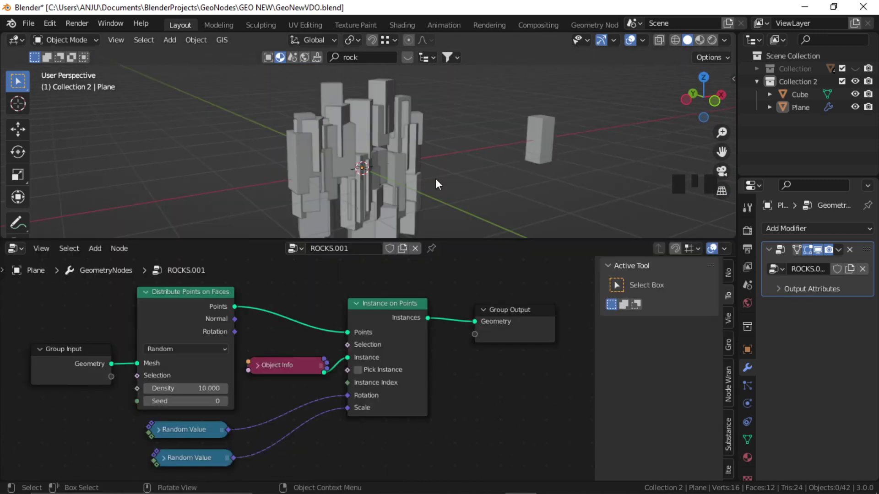
middle_drag(436, 179, 390, 173)
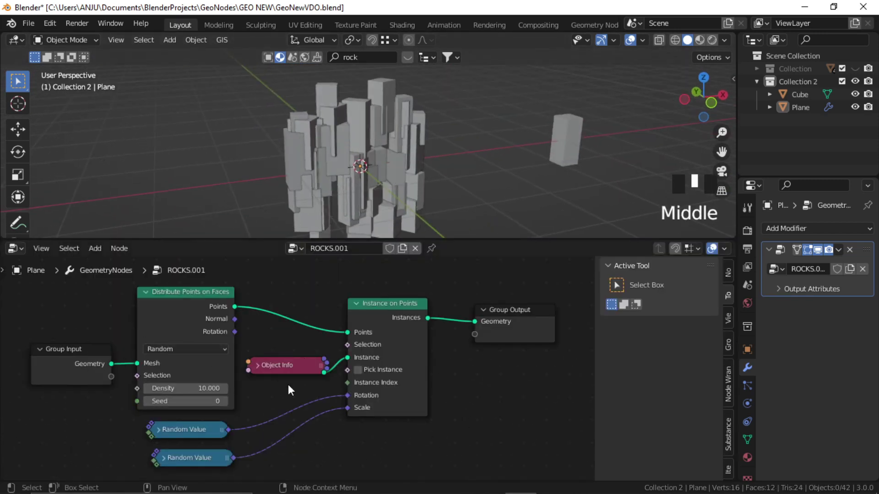
middle_drag(337, 368, 375, 364)
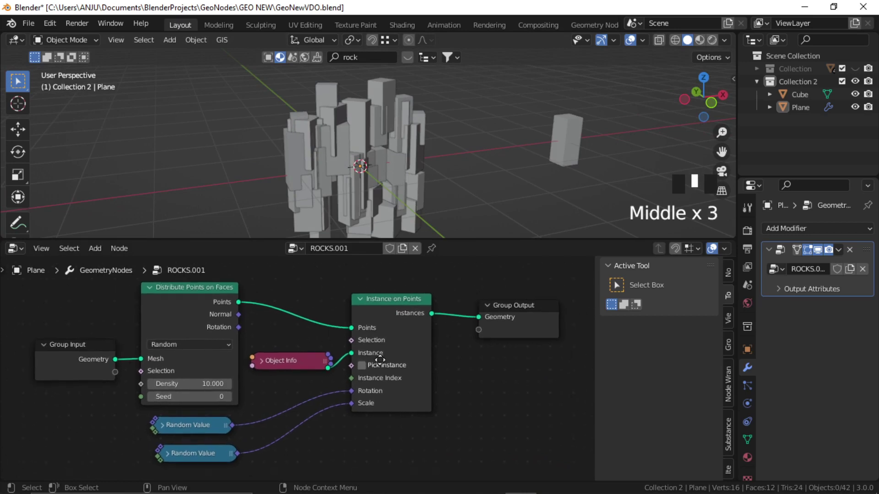
middle_drag(399, 180, 371, 162)
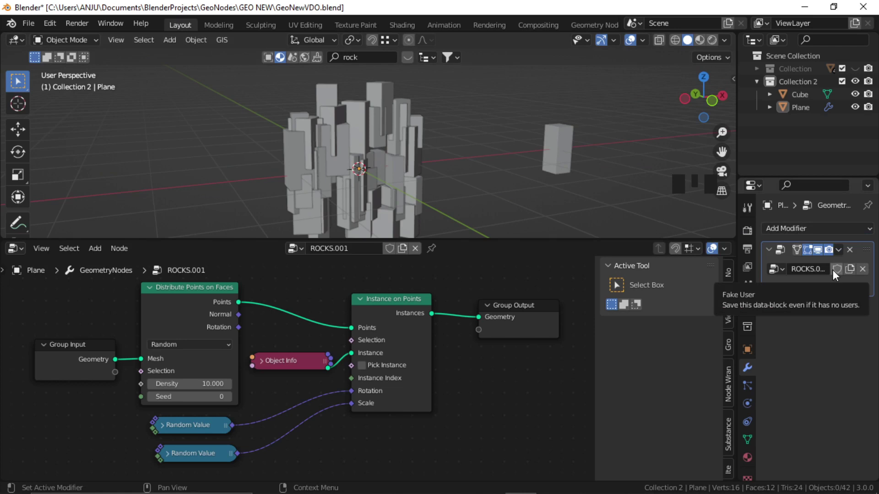
Step: Add a Remesh modifier to the plane below its Geometry Nodes modifier
click(820, 224)
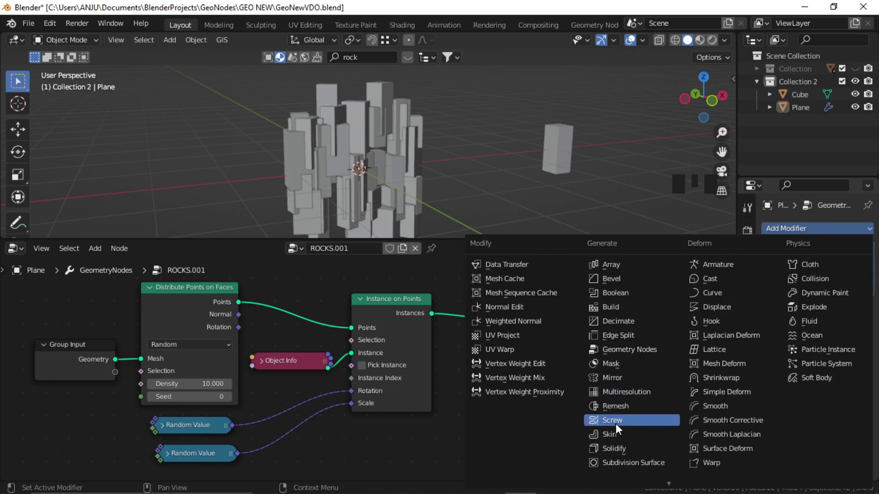
click(619, 406)
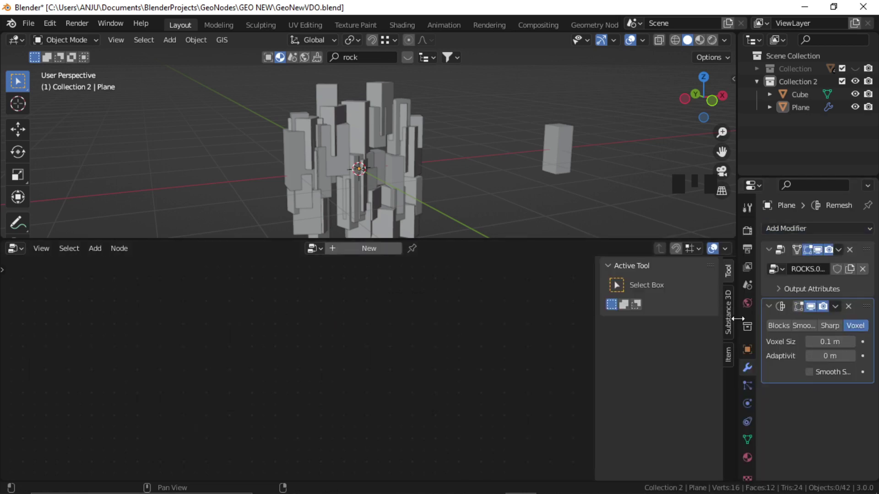
click(485, 202)
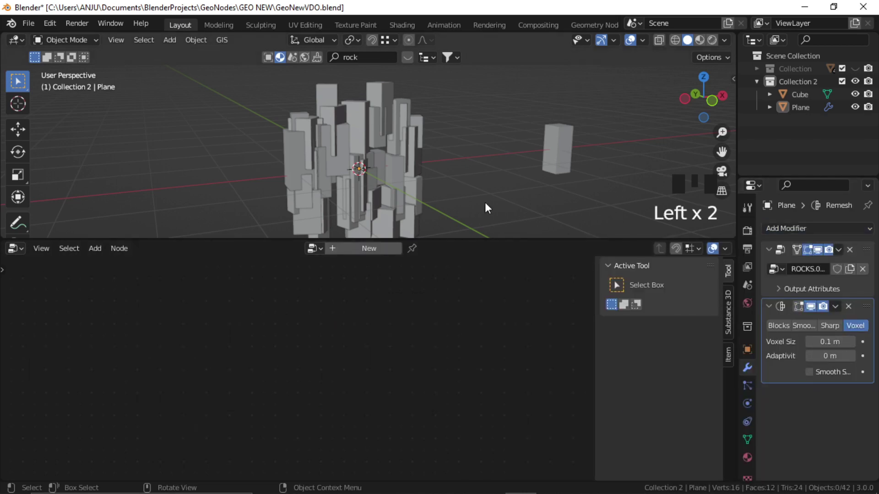
click(841, 320)
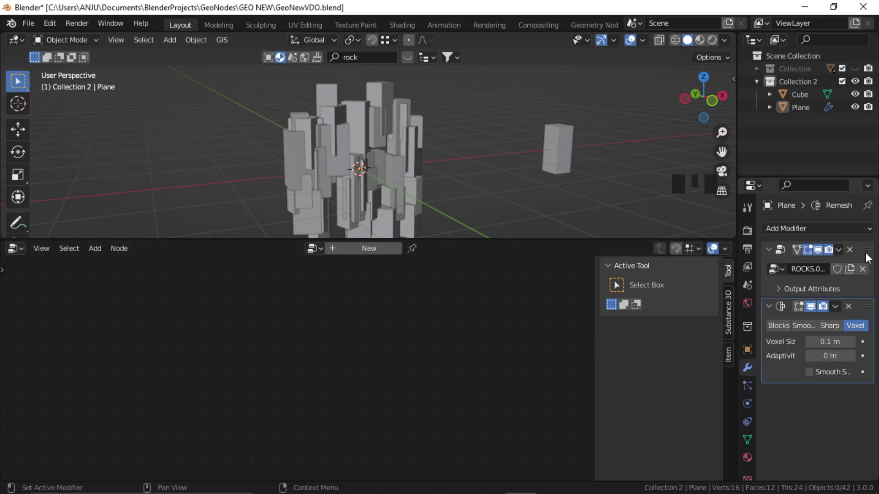
Step: Make the Geometry Nodes modifier active and insert a Realize Instances node between Instance on Points and Group Output
click(865, 256)
middle_drag(406, 333, 314, 352)
drag(375, 336, 411, 326)
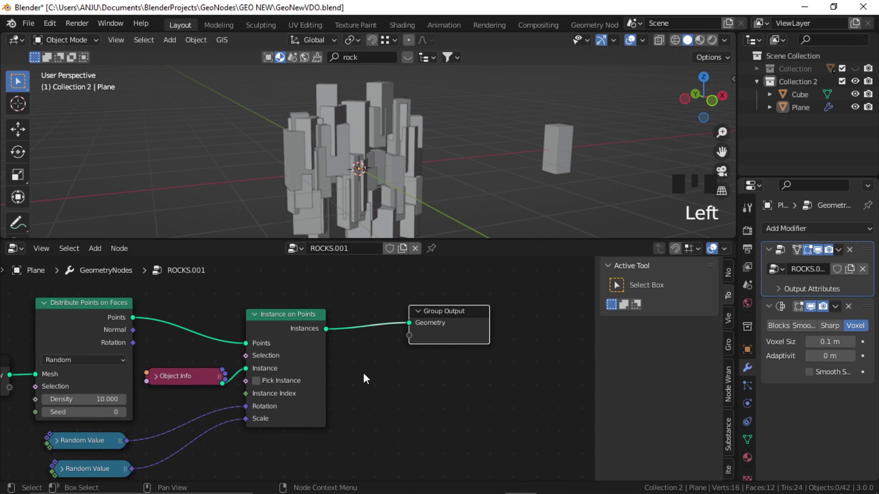
click(378, 397)
key(shift+a)
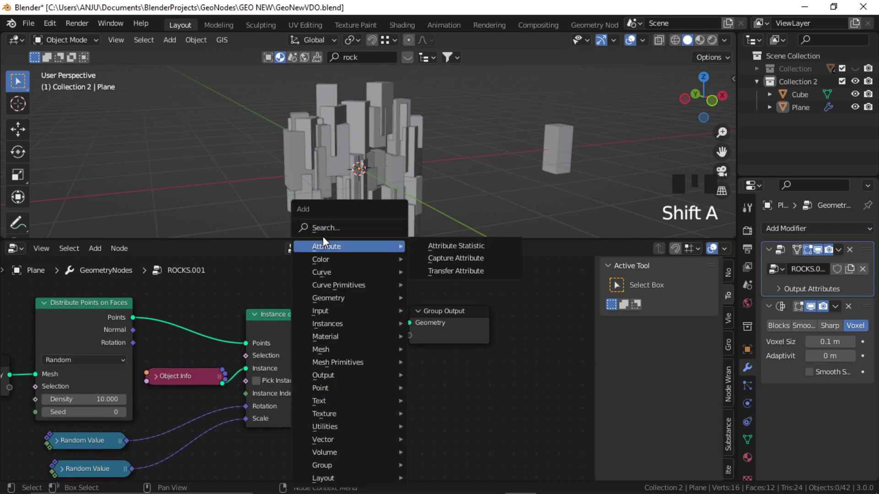
click(320, 228)
text(rea)
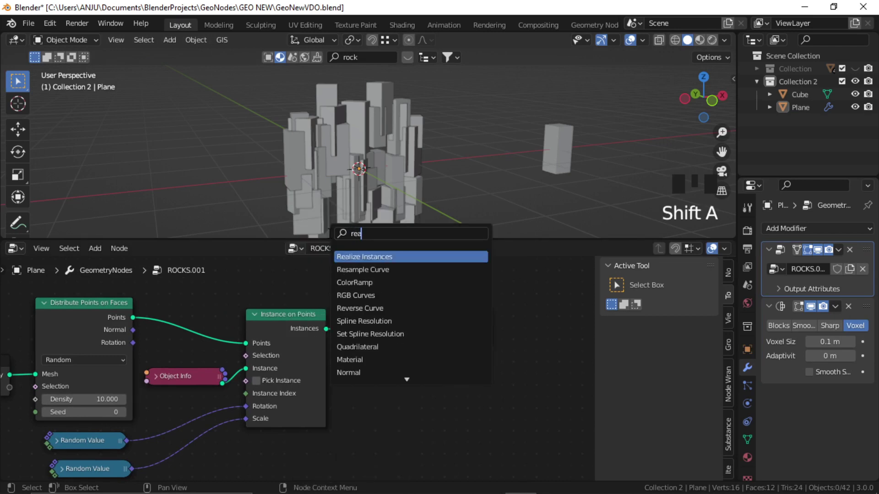
click(379, 257)
click(421, 359)
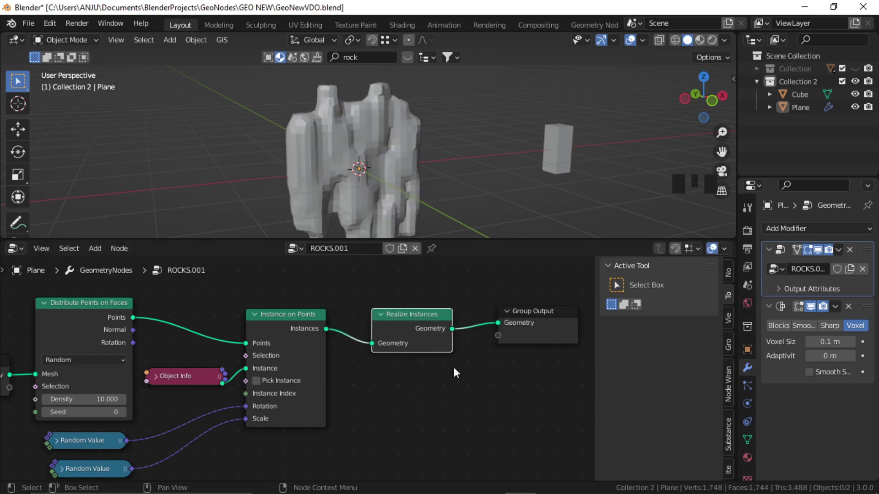
Step: Enable Smooth Shading on the plane's Remesh modifier and check the rock surface
middle_drag(474, 165, 412, 170)
scroll(378, 165, up, 2)
click(810, 372)
mouse_move(511, 192)
middle_down()
mouse_move(467, 185)
mouse_move(617, 171)
mouse_move(446, 147)
middle_up()
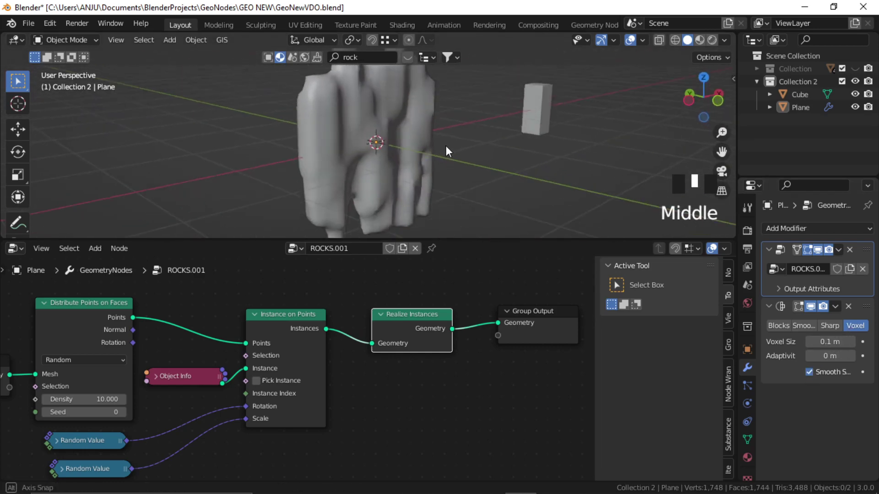
Step: Enlarge the viewport and the properties area, then examine the remeshed rock's topology in wireframe display
drag(458, 239, 457, 283)
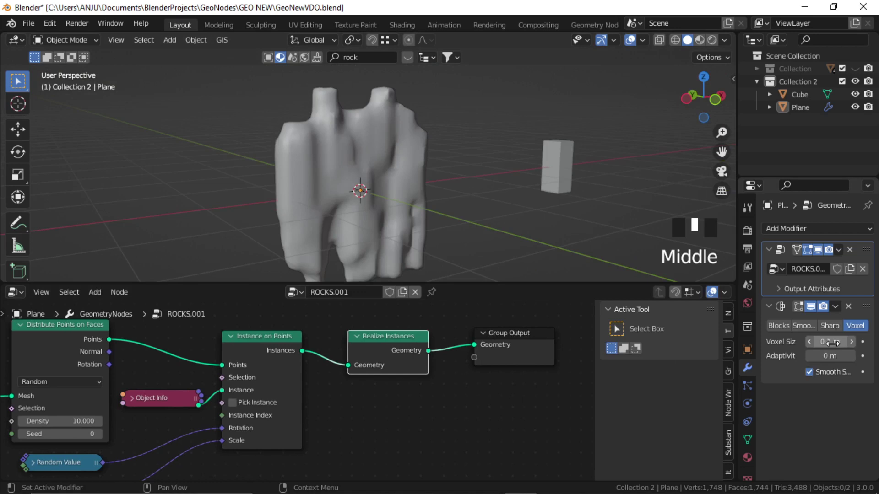
drag(737, 341, 709, 341)
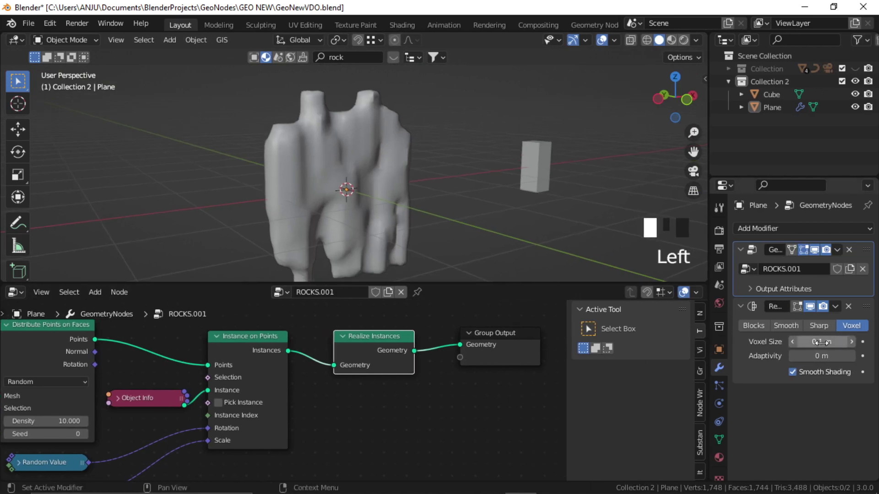
scroll(816, 341, up, 2)
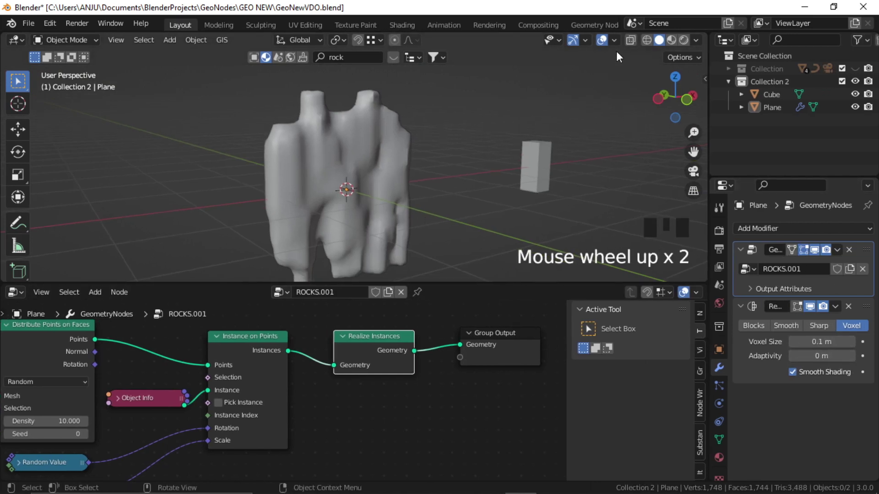
click(646, 41)
scroll(364, 155, up, 4)
mouse_move(362, 156)
shift+middle_down()
mouse_move(383, 150)
mouse_move(379, 157)
shift+middle_up()
middle_drag(254, 207, 294, 171)
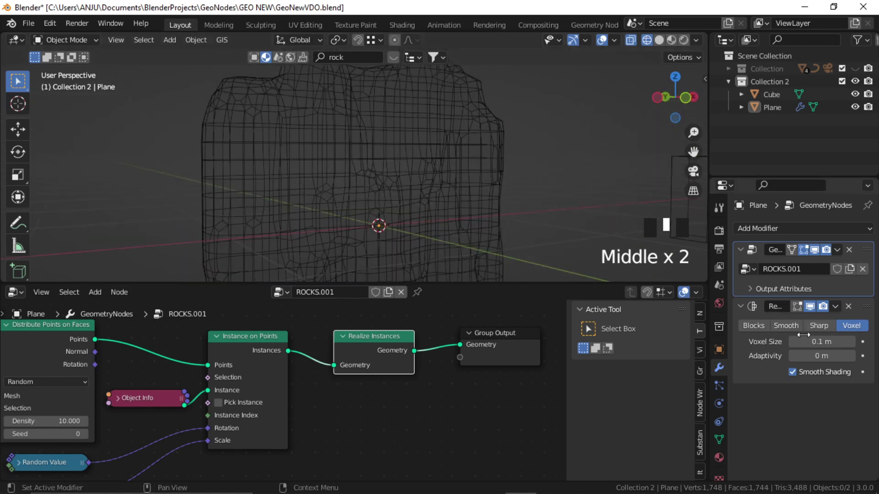
Step: Try a voxel size of 0.05 m on the Remesh modifier and inspect the wireframe density
click(842, 346)
text(0.)
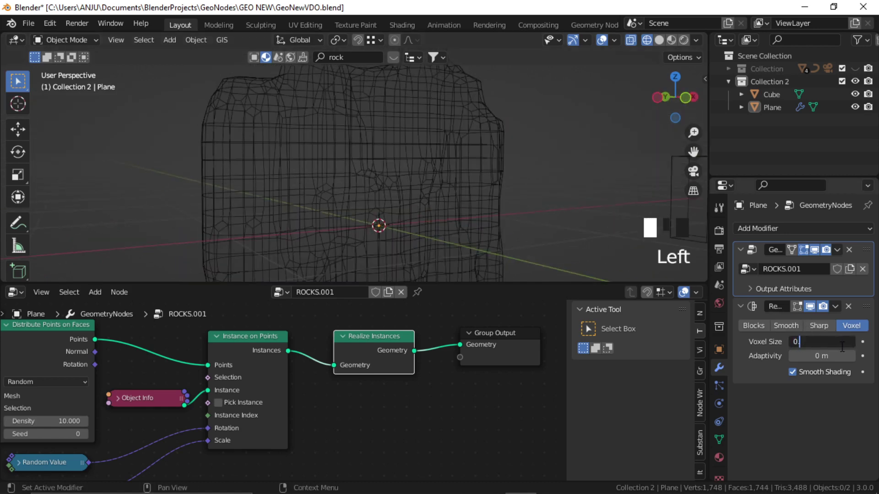
text(05)
key(Return)
middle_drag(524, 222, 409, 199)
middle_drag(496, 151, 527, 194)
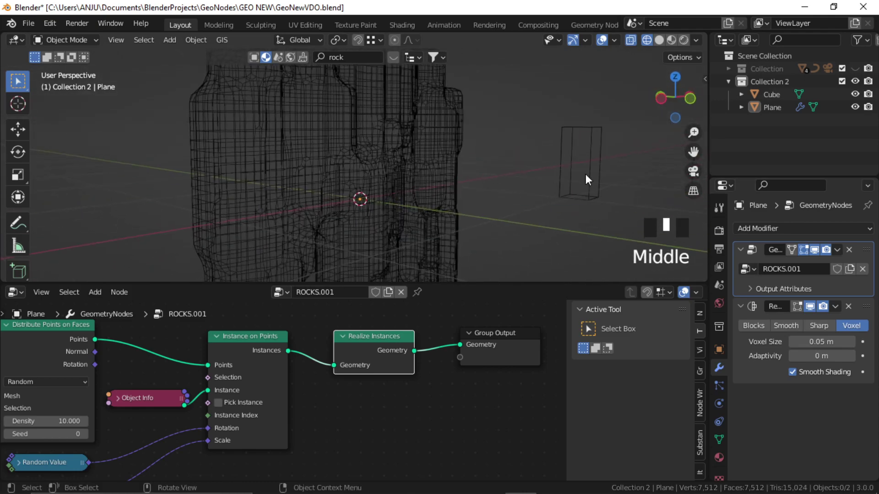
Step: Switch the viewport back to solid shading and check the smoothed rock's surface
middle_drag(583, 190, 425, 172)
click(659, 41)
click(670, 41)
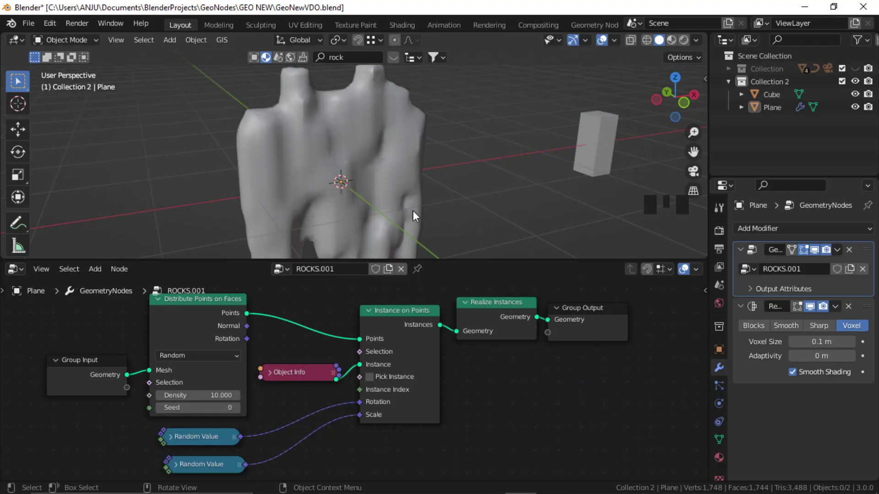
mouse_move(413, 210)
middle_down()
mouse_move(459, 202)
mouse_move(383, 158)
mouse_move(349, 158)
middle_up()
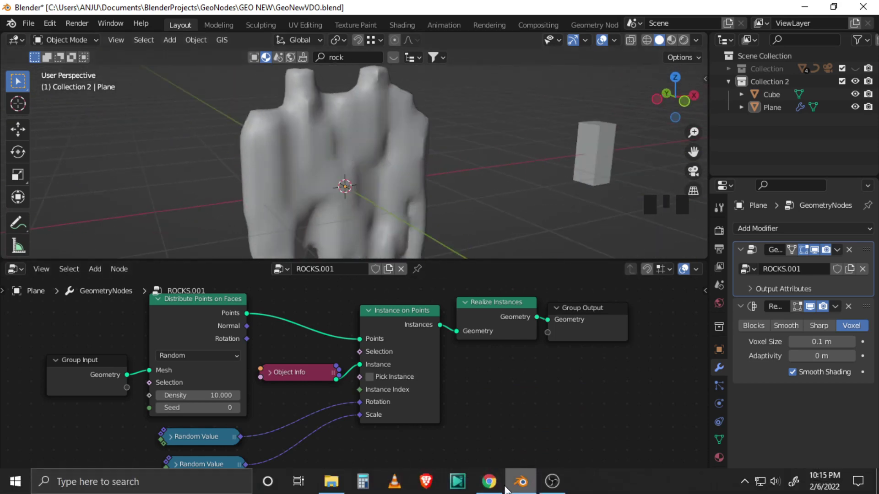
Step: Switch to Chrome to view the ambientCG Rock 029 texture page and the BlenderKit site, and return to Blender
click(489, 488)
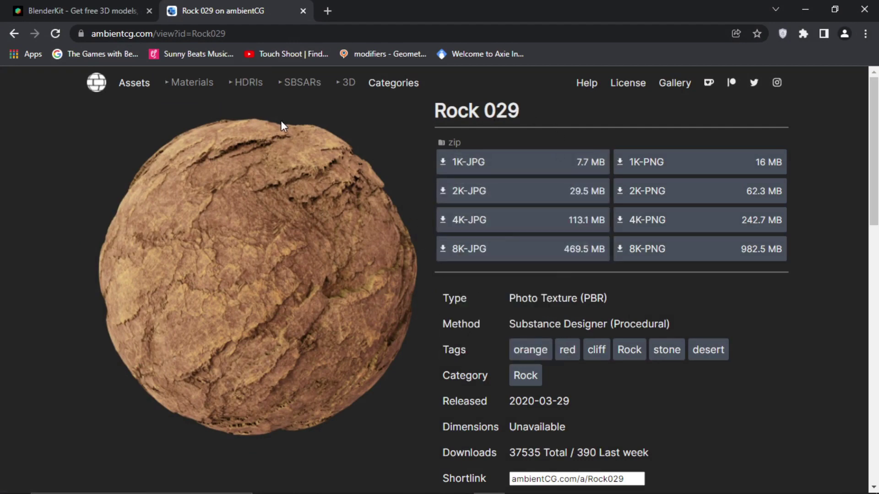
click(76, 10)
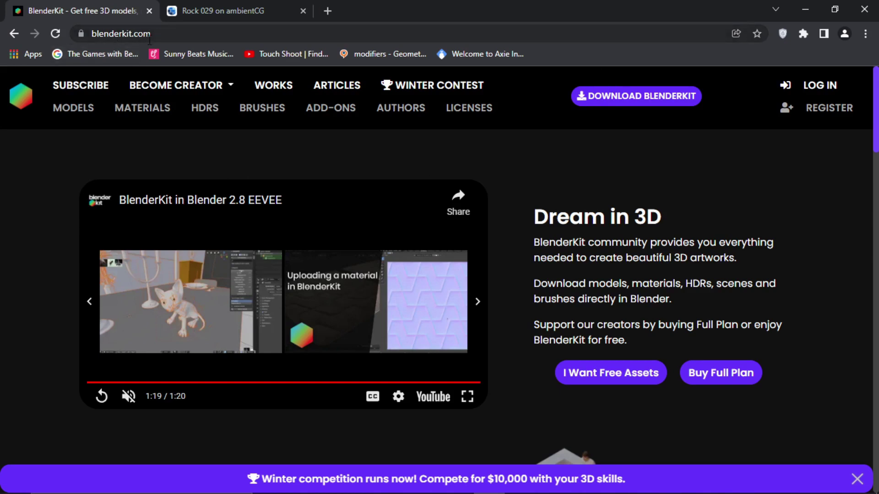
mouse_move(479, 493)
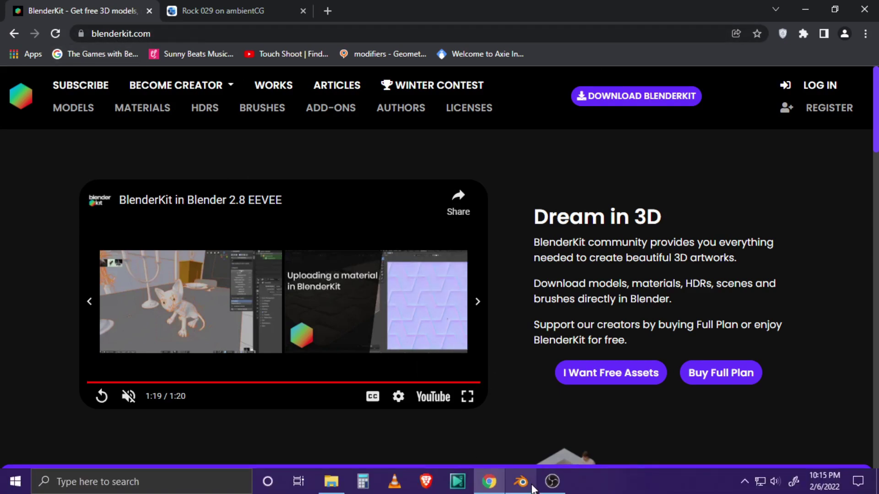
click(527, 486)
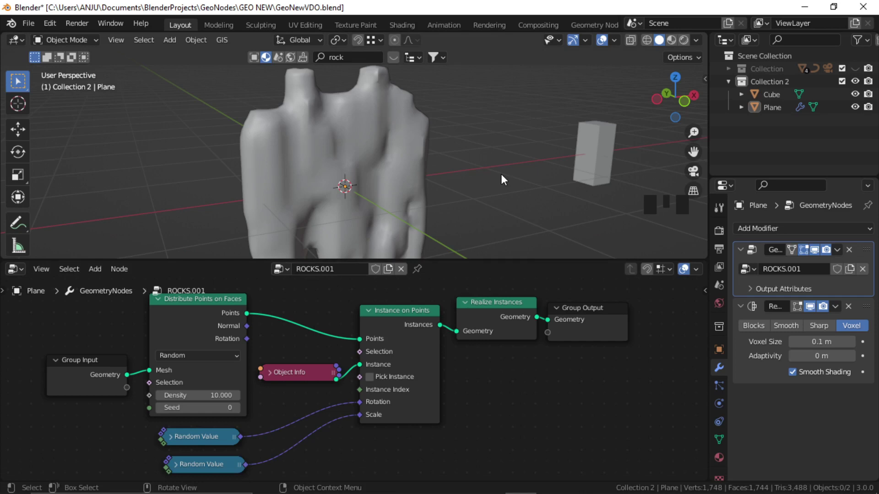
Step: Open the Shading workspace, show the plane's object shader, and create a new material for it
click(400, 27)
shift+middle_drag(248, 239, 473, 212)
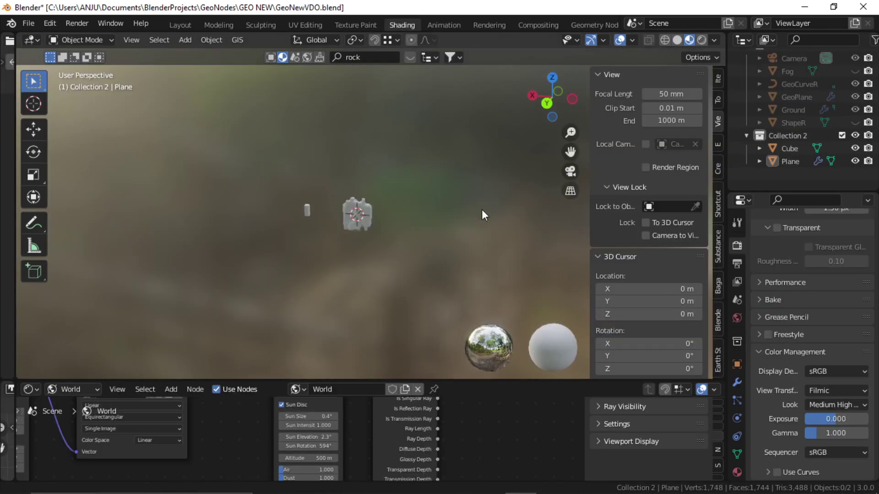
scroll(412, 211, up, 8)
mouse_move(359, 235)
middle_down()
mouse_move(328, 207)
mouse_move(197, 235)
mouse_move(353, 220)
middle_up()
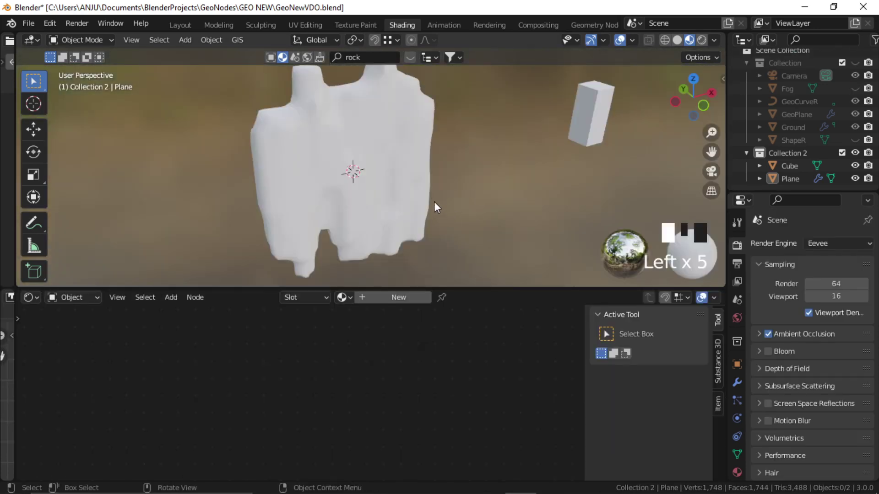
shift+middle_drag(434, 203, 441, 213)
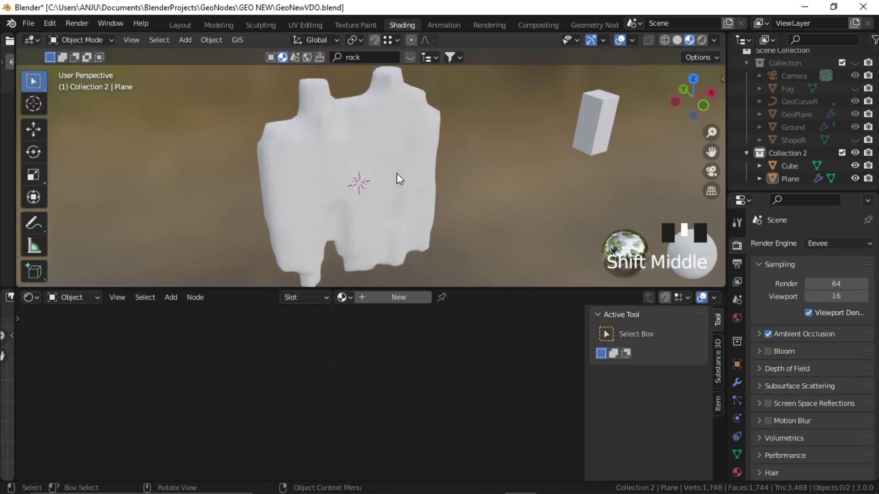
click(396, 298)
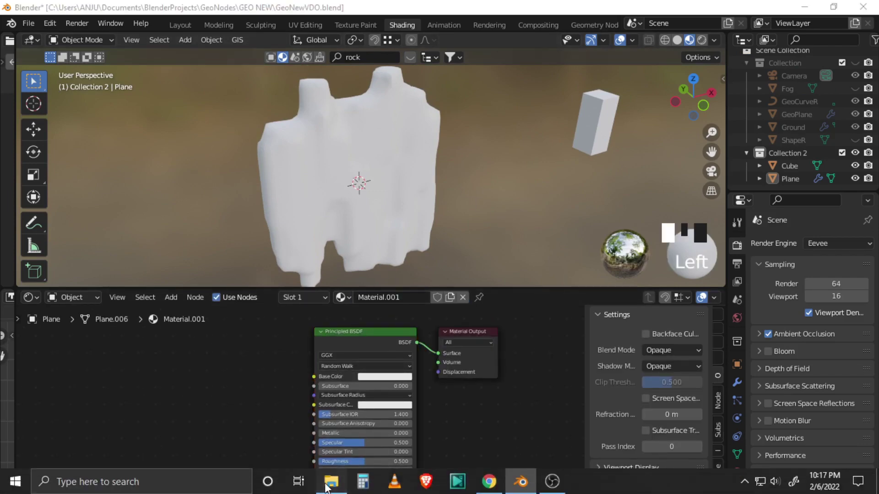
Step: Bring the Rock029_2K_Color image from the Rock029_2K-JPG folder into the plane's material as an image texture node
click(329, 486)
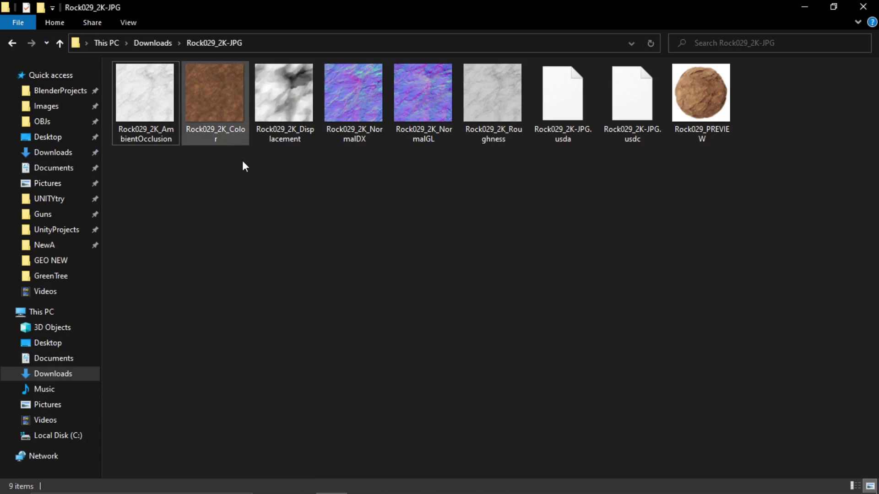
click(221, 116)
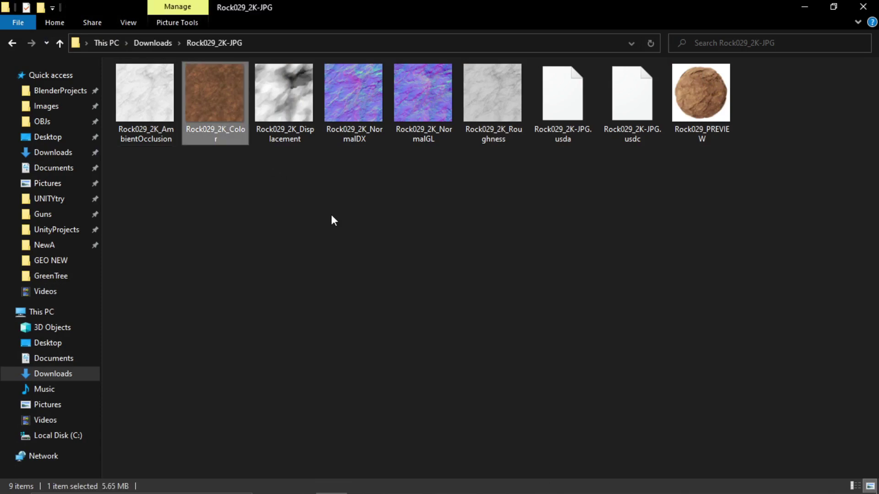
drag(217, 117, 276, 358)
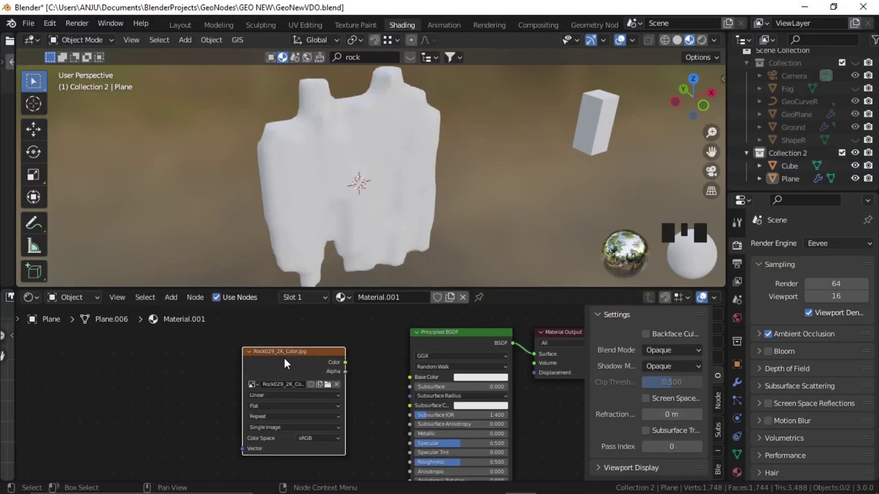
Step: Add Texture Coordinate and Mapping nodes to the color image texture and connect its Color to the Principled BSDF's Base Color
key(ctrl+shift+t)
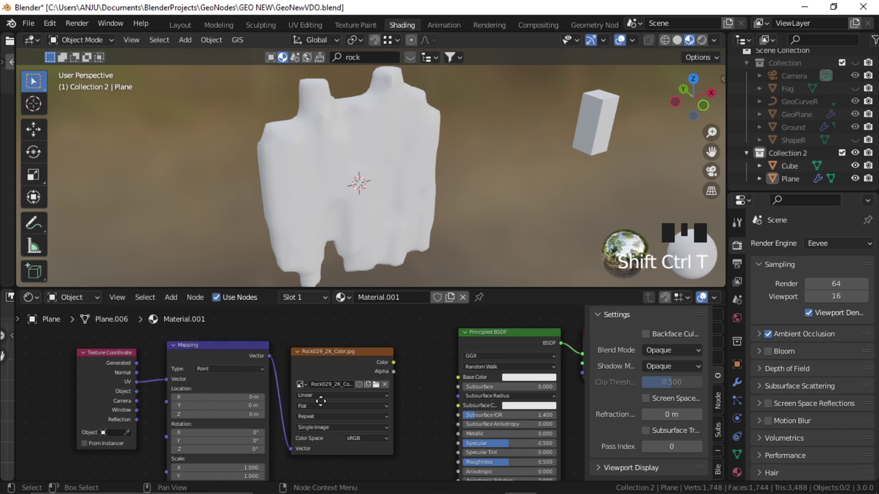
scroll(321, 401, up, 1)
drag(335, 348, 417, 366)
middle_drag(462, 328, 418, 358)
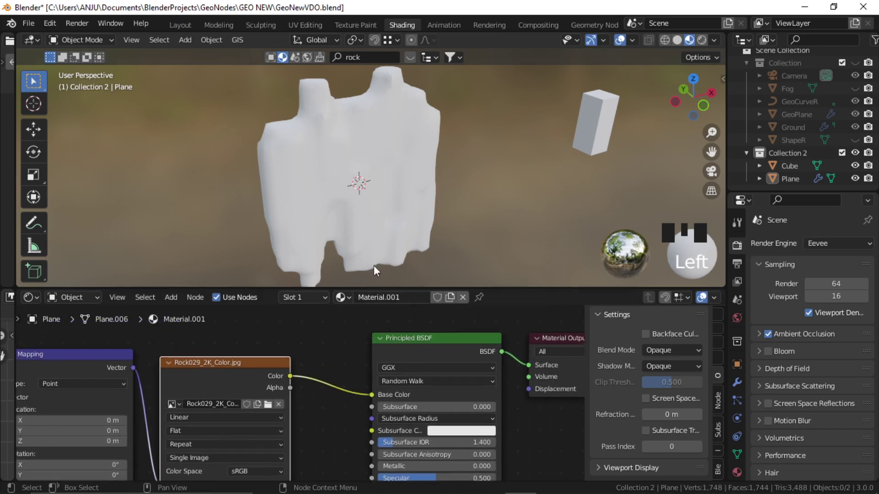
Step: Select the rock object and rename its material as ROCKSnMOSS
click(383, 213)
click(415, 298)
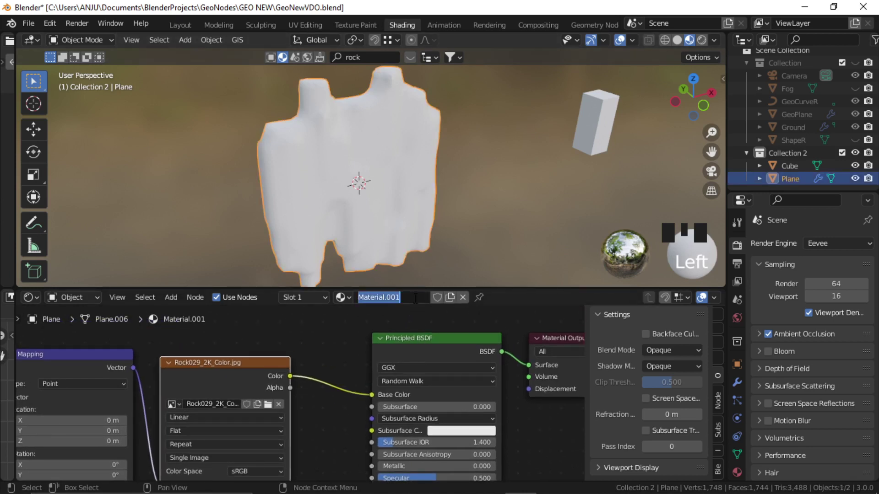
text(ROCKSnMOSS)
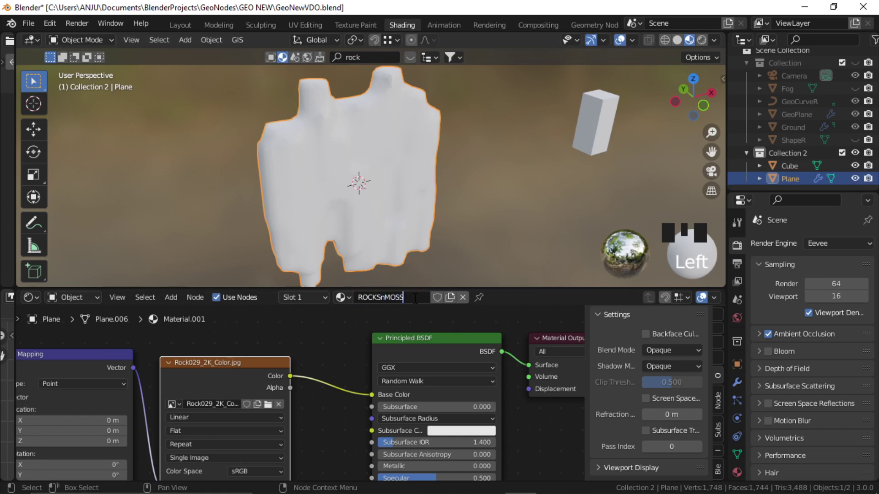
key(Return)
scroll(377, 339, down, 4)
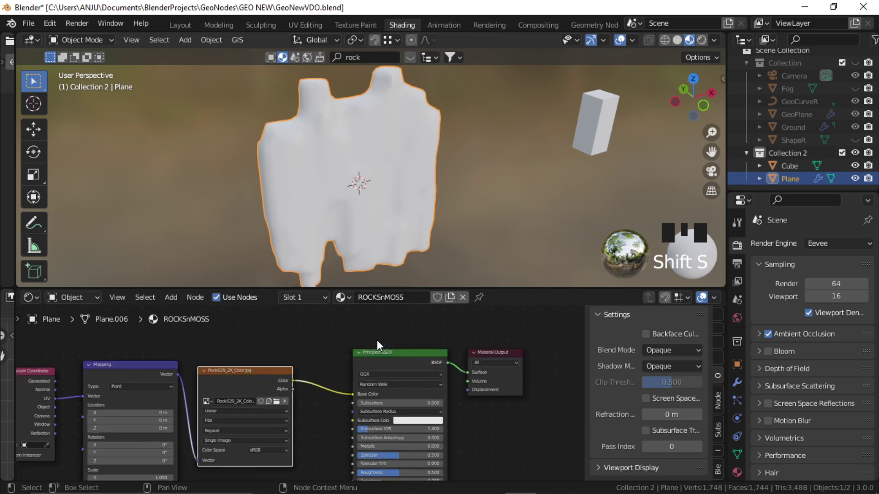
middle_drag(323, 377, 388, 361)
scroll(388, 362, up, 1)
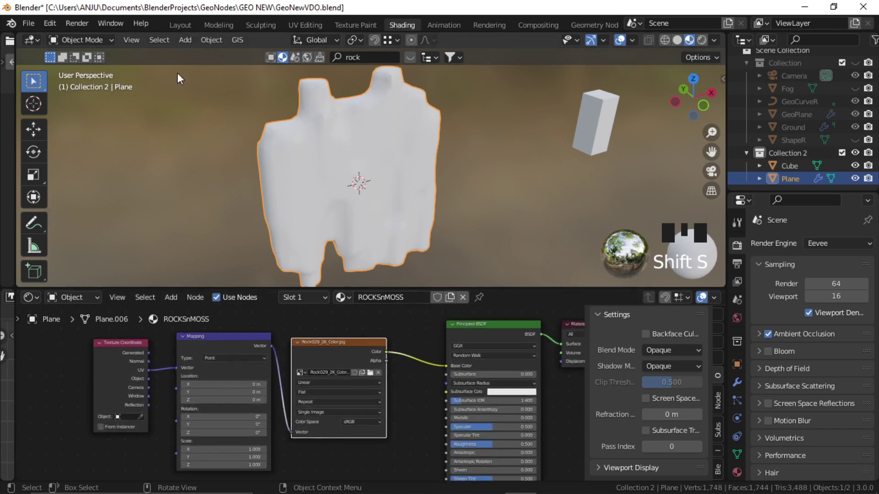
Step: In the Layout workspace, insert a Set Material node between Realize Instances and Group Output and assign it ROCKSnMOSS
click(181, 25)
mouse_move(326, 325)
middle_down()
mouse_move(257, 341)
mouse_move(223, 337)
middle_up()
drag(463, 335, 556, 331)
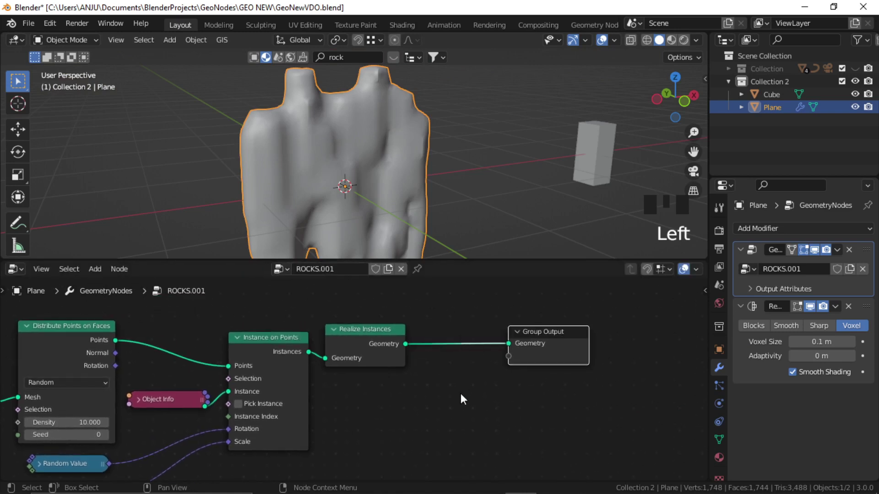
key(shift+a)
click(403, 227)
text(se)
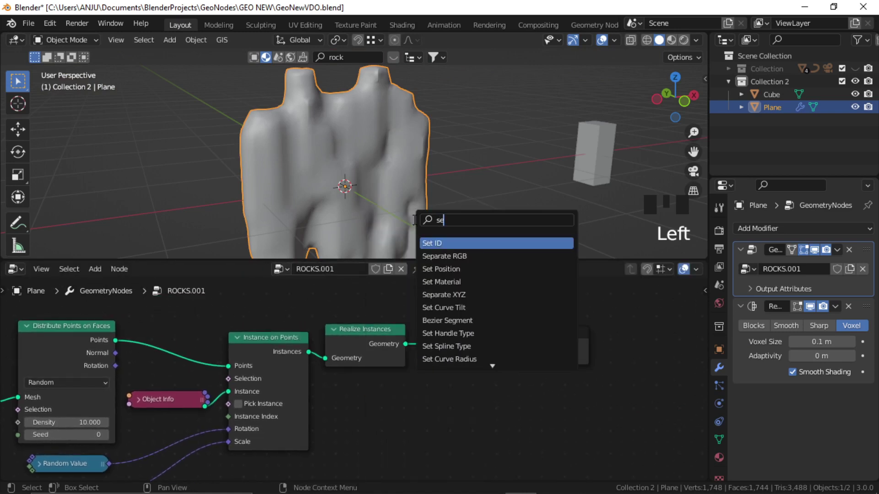
text(t mat)
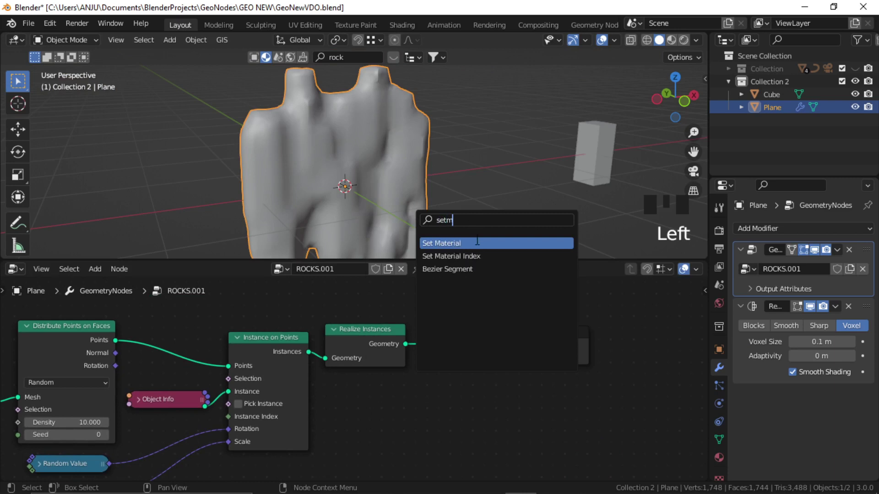
key(Return)
click(476, 359)
click(478, 376)
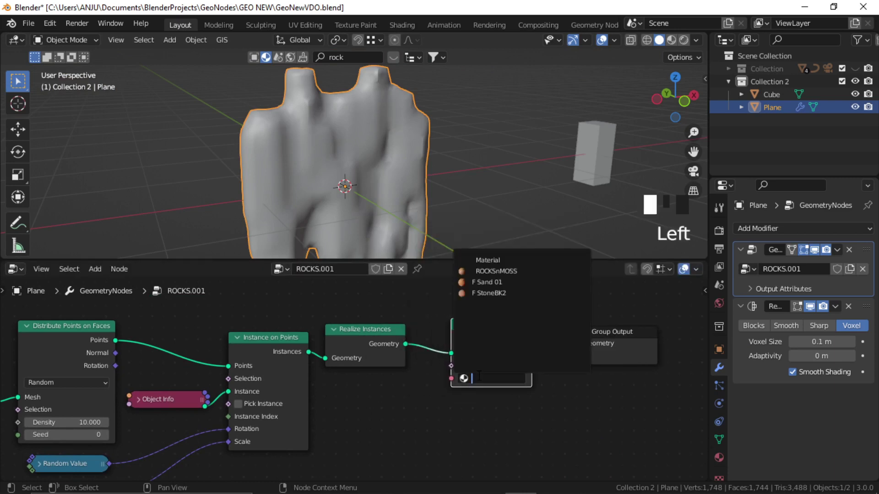
click(497, 271)
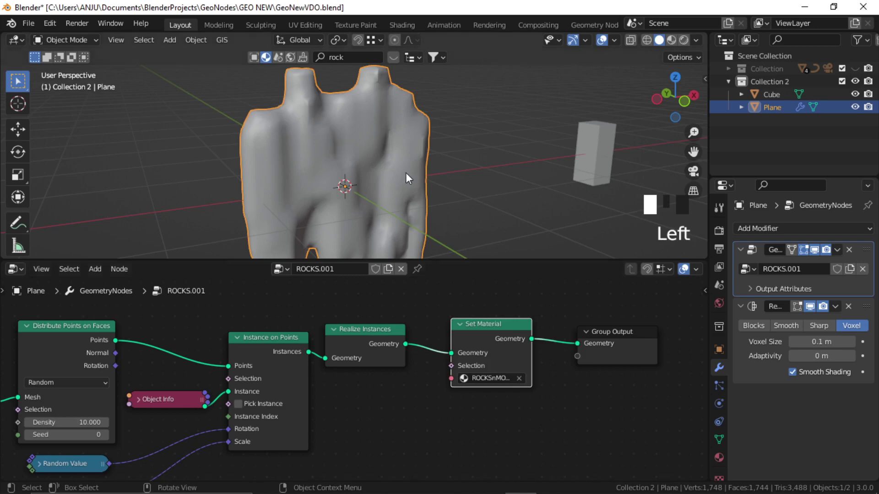
Step: Return to the Shading workspace, enlarge the node editor, and feed the Mapping node's Vector from the Generated texture coordinates
click(399, 25)
mouse_move(332, 164)
middle_down()
mouse_move(407, 169)
mouse_move(350, 166)
middle_up()
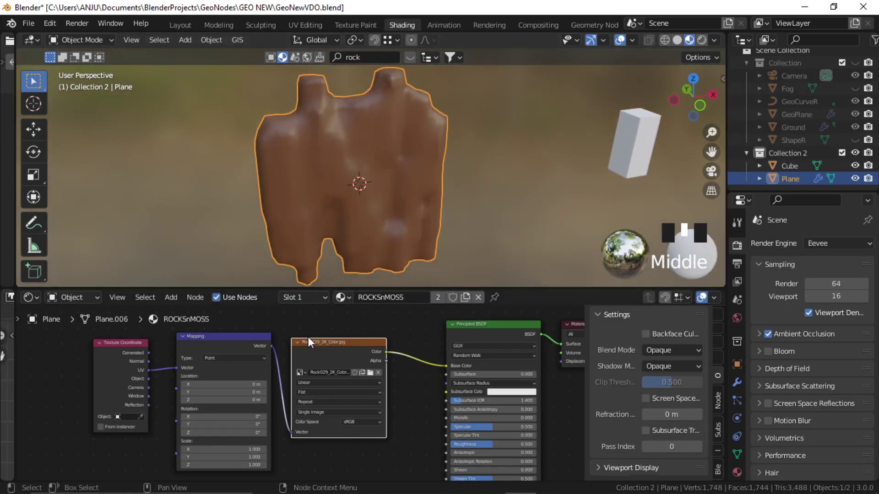
scroll(307, 337, up, 2)
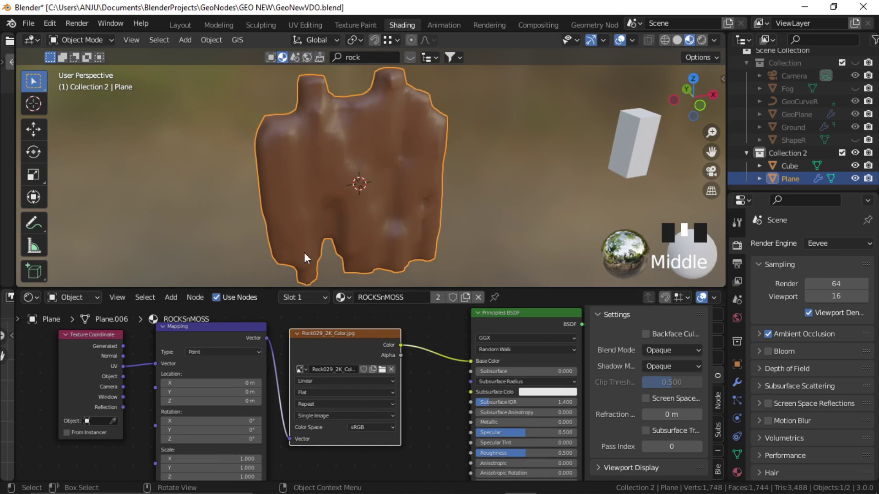
scroll(363, 355, up, 3)
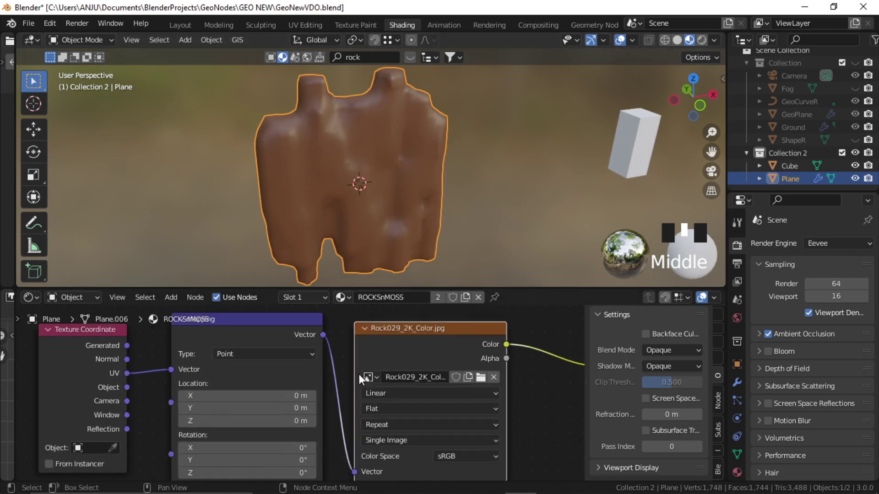
drag(530, 289, 530, 225)
middle_drag(185, 330, 216, 329)
drag(171, 324, 211, 349)
middle_drag(371, 356, 275, 355)
middle_drag(418, 354, 354, 353)
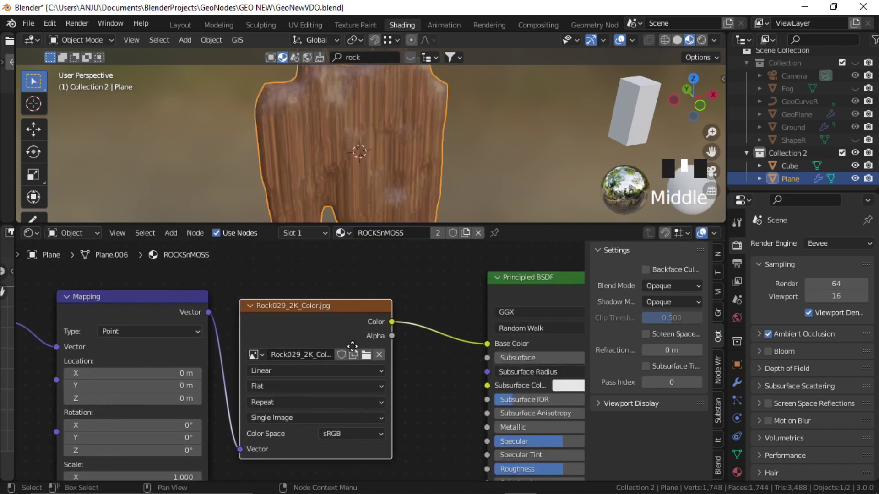
Step: Set the Rock029_2K_Color texture to Box projection with a blend of 0.5
scroll(326, 376, up, 2)
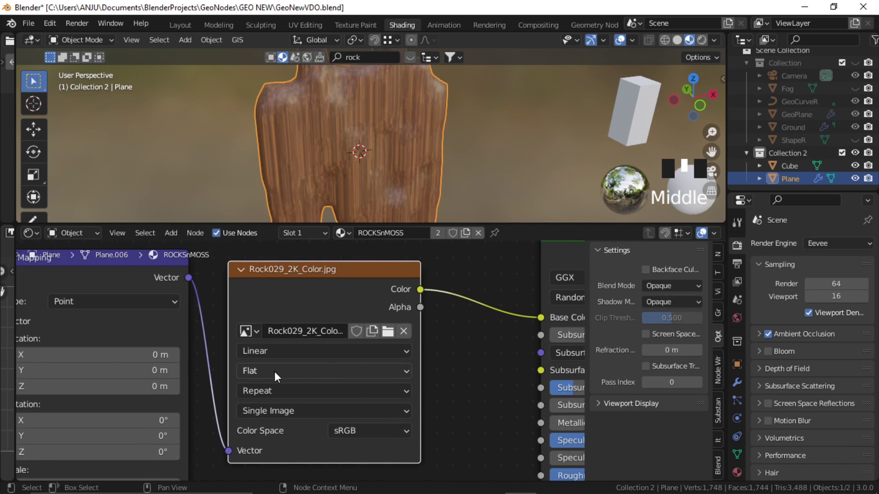
click(264, 373)
click(296, 407)
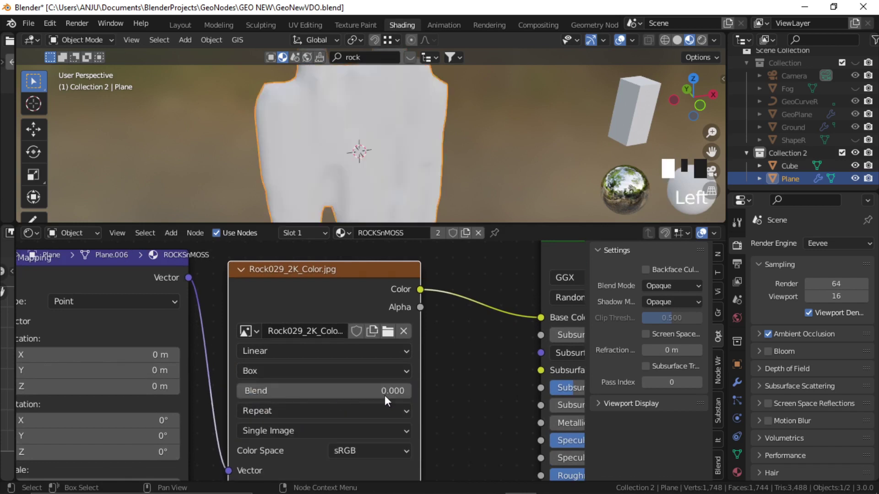
shift+scroll(378, 389, down, 1)
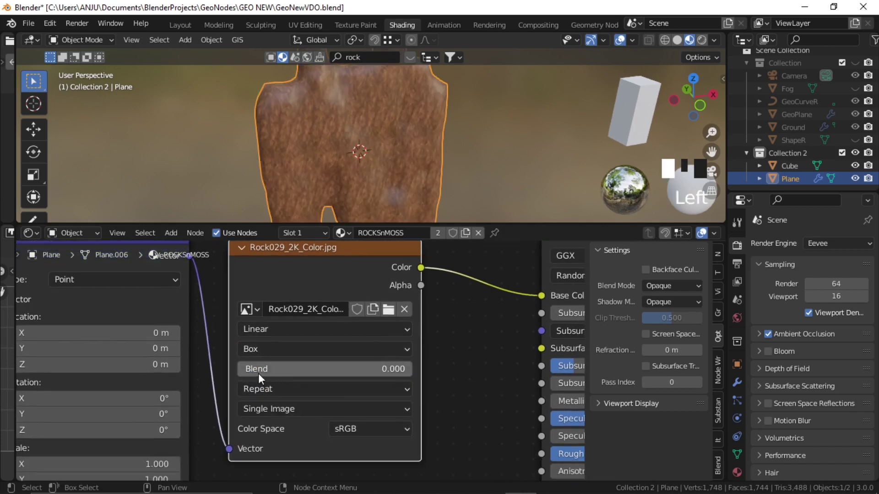
drag(242, 369, 329, 369)
click(328, 369)
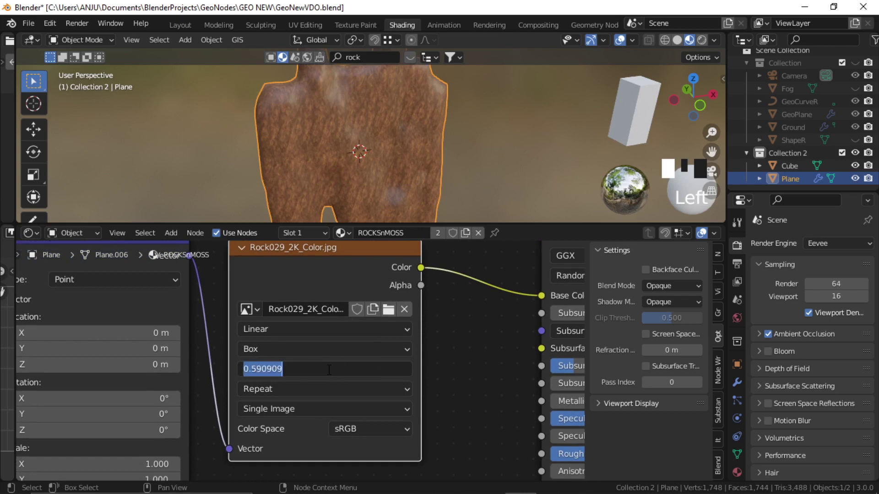
text(0.5)
click(328, 370)
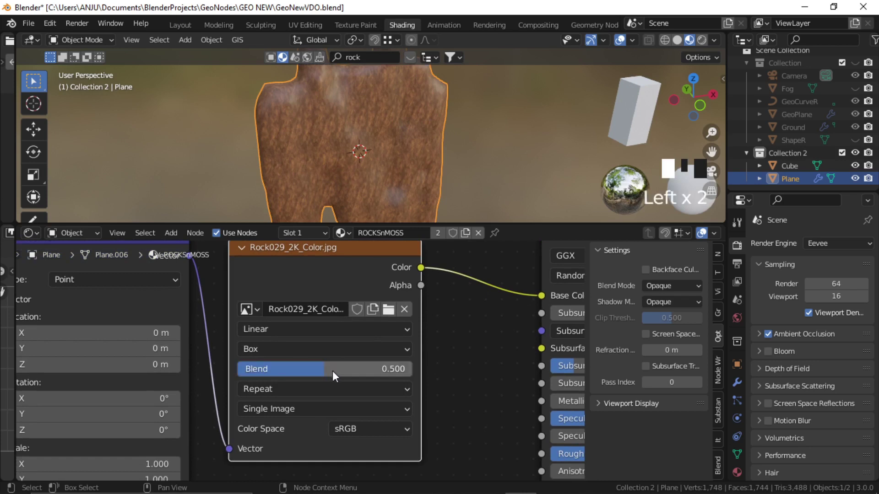
Step: Inspect the texture on the rock and try a scale of 0.5 on all three axes of the Mapping node
scroll(405, 130, down, 3)
scroll(369, 144, up, 4)
middle_drag(369, 145, 319, 129)
scroll(401, 147, up, 4)
mouse_move(401, 147)
shift+middle_down()
mouse_move(408, 119)
mouse_move(405, 136)
shift+middle_up()
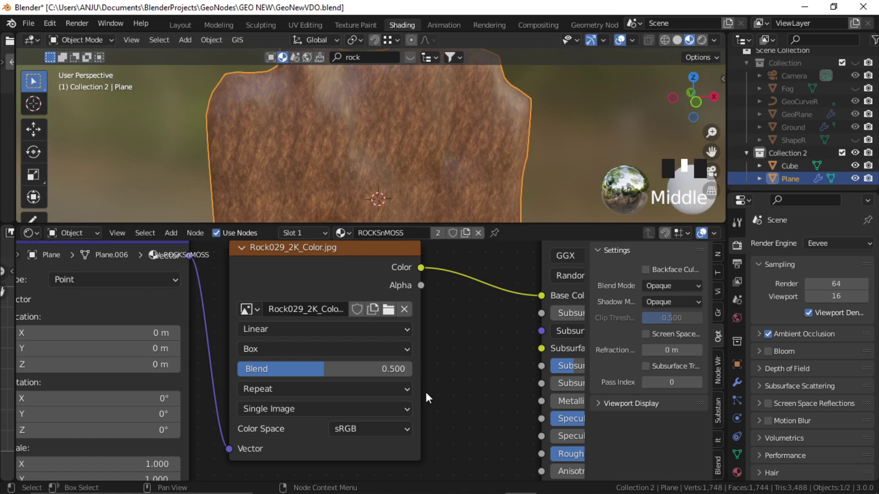
scroll(275, 320, down, 2)
scroll(330, 334, up, 1)
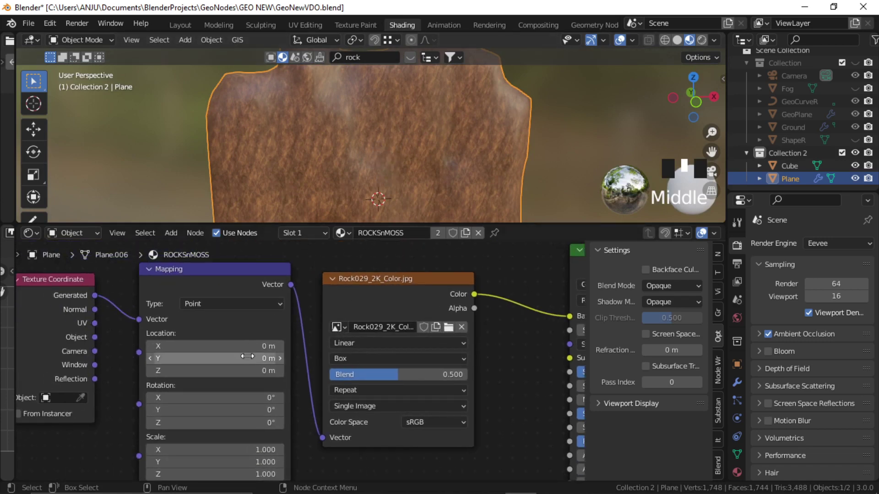
scroll(125, 294, up, 1)
middle_drag(266, 447, 284, 311)
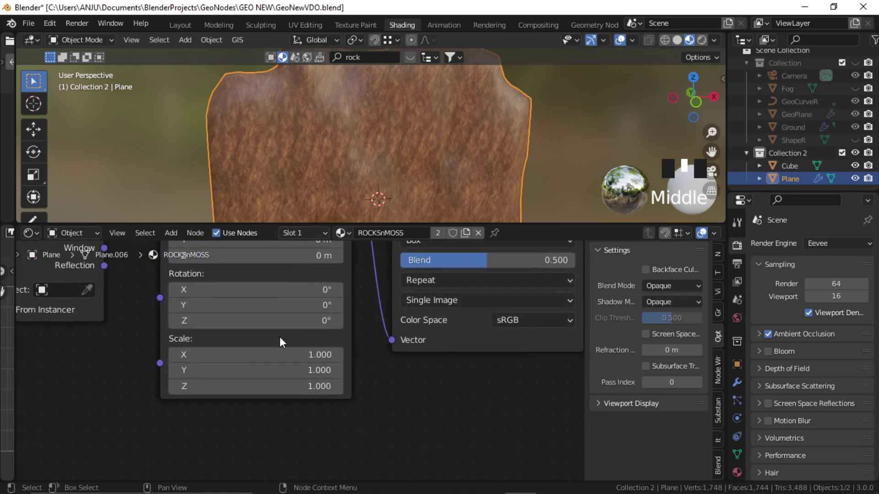
click(269, 351)
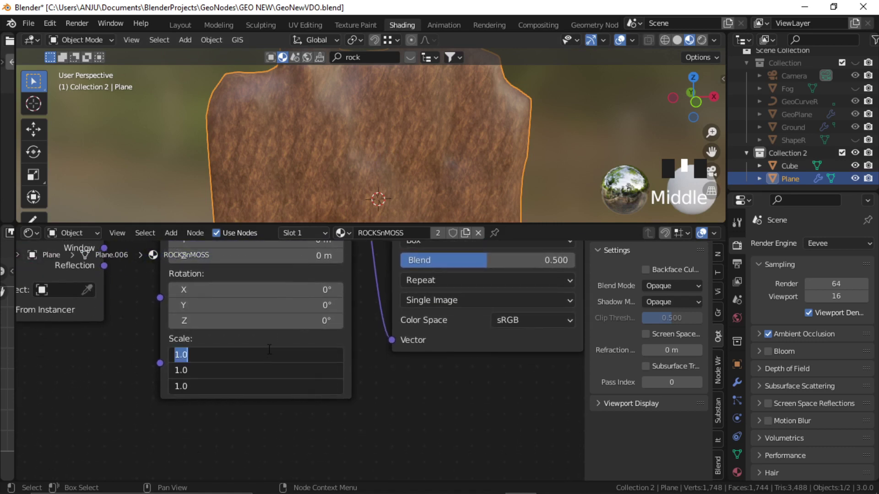
text(0.5)
key(Return)
Step: Set the Mapping node's scale to 0.3 on the X, Y and Z axes
click(268, 350)
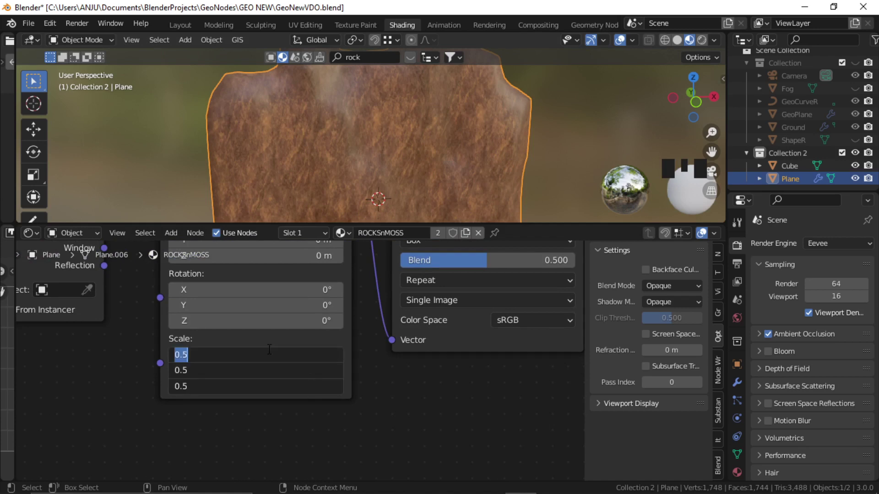
text(0.3)
click(376, 157)
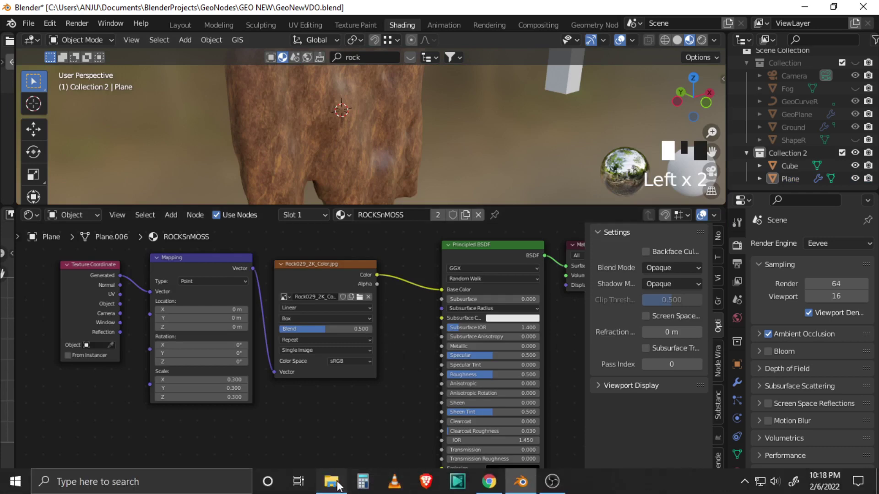
Step: Add the Rock029_2K_NormalDX image as a texture node below the color texture and connect the Mapping node's Vector to it
click(334, 481)
drag(359, 103, 348, 423)
middle_drag(364, 421, 295, 371)
scroll(334, 353, down, 2)
drag(284, 255, 309, 433)
scroll(356, 395, up, 4)
middle_drag(356, 394, 310, 300)
scroll(335, 340, up, 2)
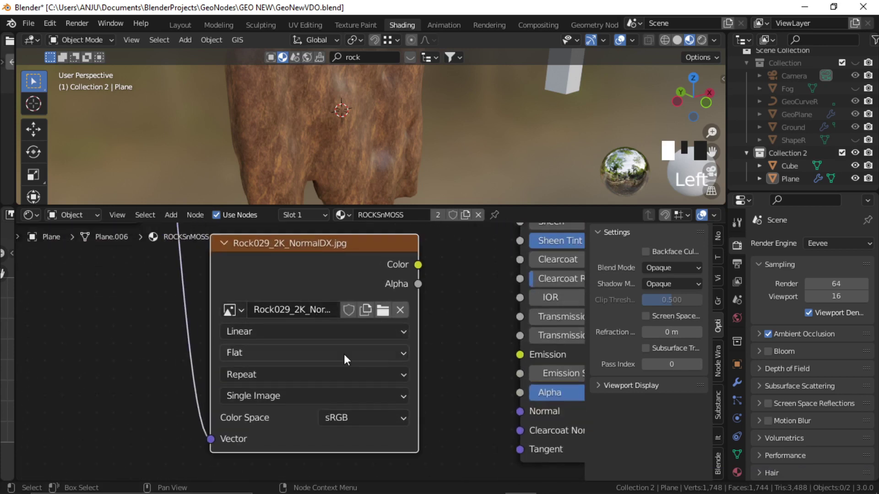
Step: Set the NormalDX texture to Box projection with a blend of 0.5 and Non-Color color space
click(297, 348)
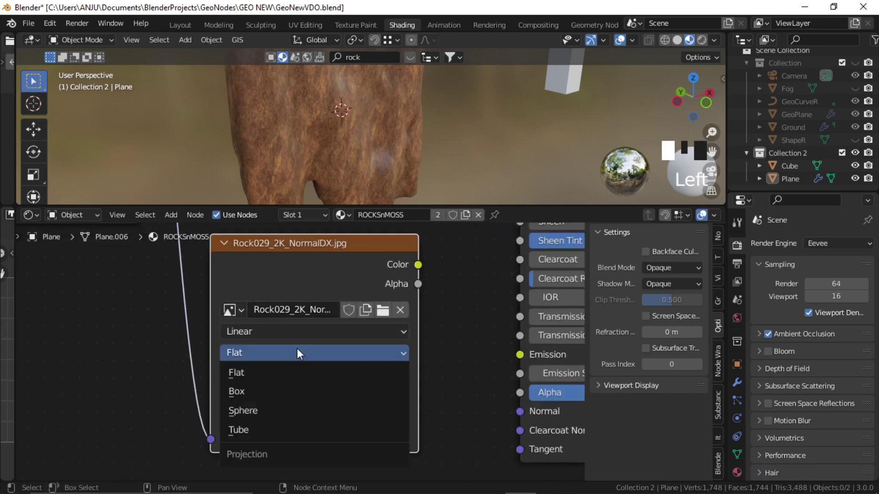
click(273, 390)
click(286, 375)
text(0.5)
key(Return)
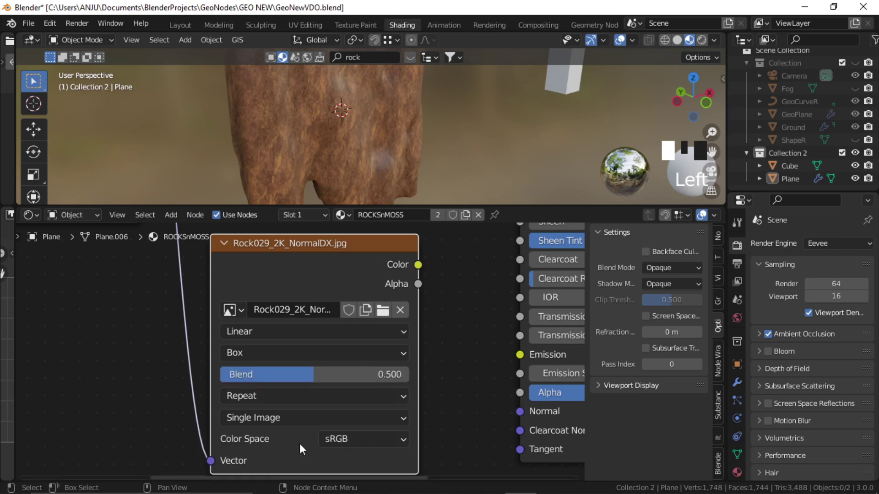
click(344, 441)
click(356, 362)
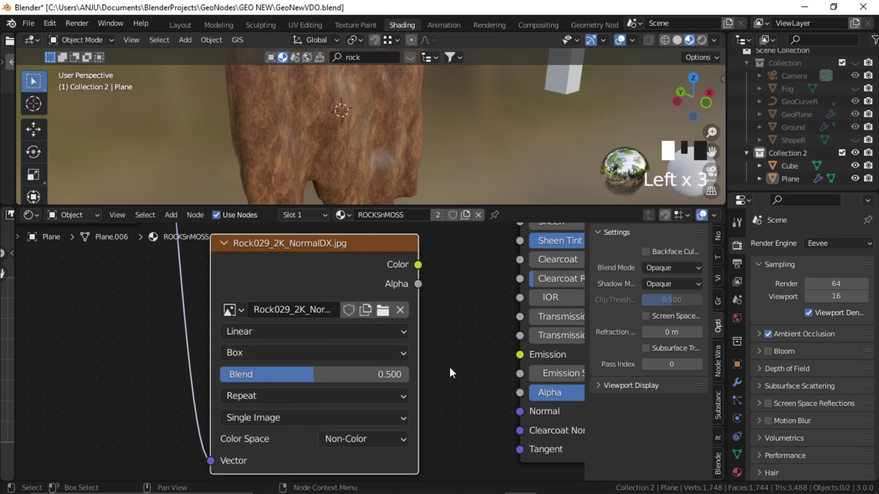
Step: Add a Normal Map node, connect its Normal to the Principled BSDF's Normal, and feed it the NormalDX texture's Color
scroll(443, 376, down, 3)
drag(293, 326, 247, 328)
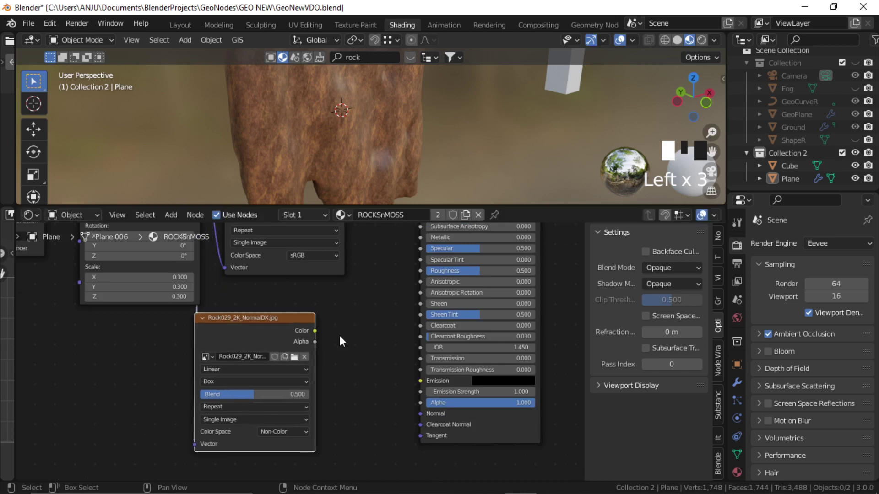
key(shift+a)
click(293, 348)
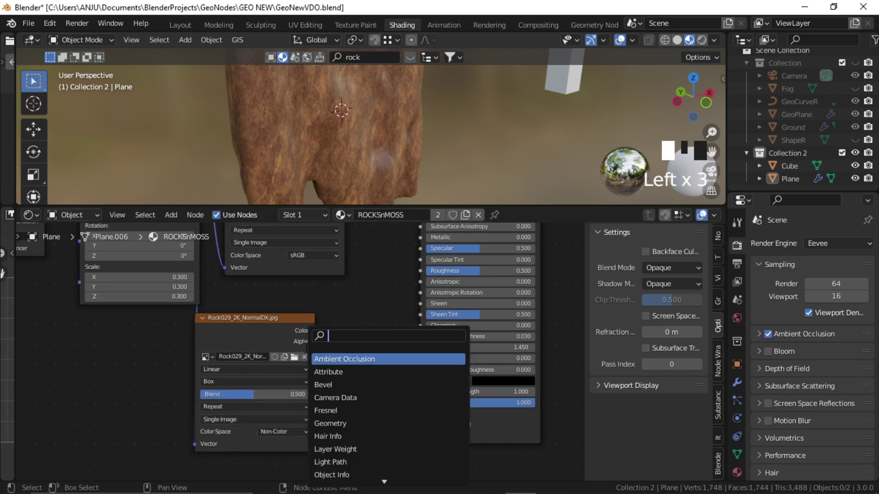
text(no)
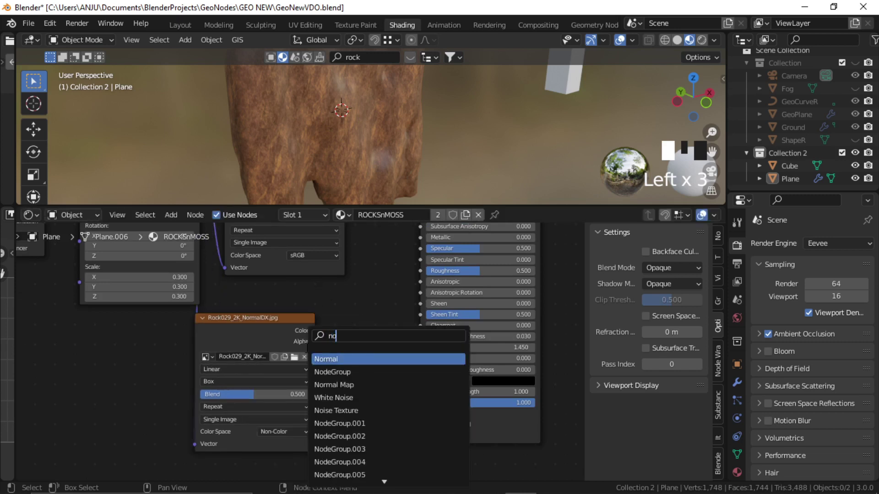
text(rm)
click(343, 372)
click(397, 357)
drag(404, 354, 422, 414)
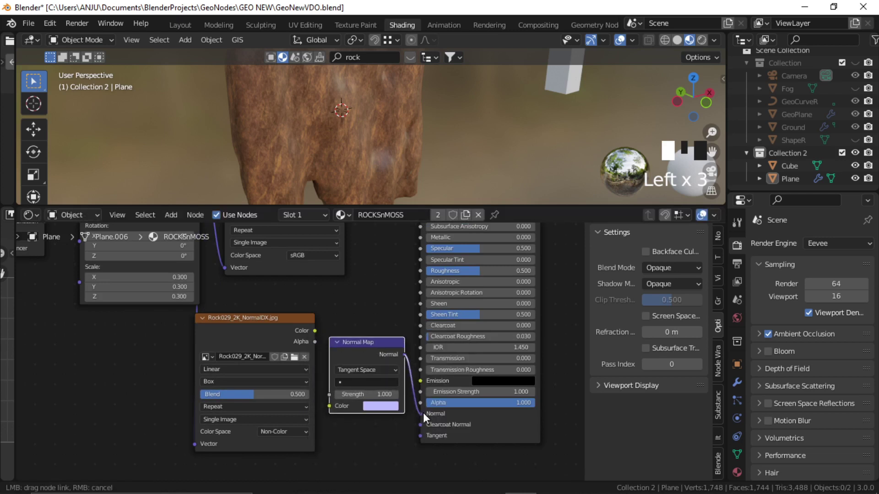
mouse_move(315, 331)
mouse_down()
mouse_move(325, 325)
mouse_move(331, 409)
mouse_up()
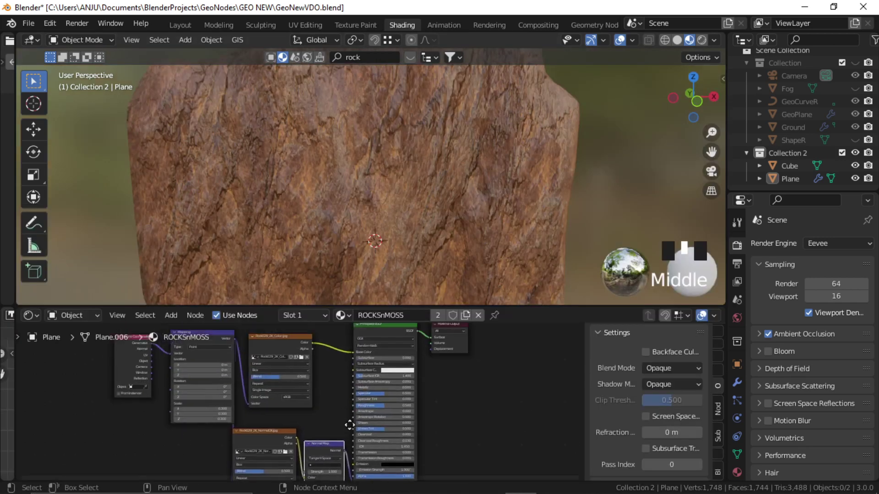
Step: Move the Principled BSDF and Material Output away from the textures and add the Rock029_2K_Roughness image as a texture node in the gap
middle_drag(349, 426, 311, 446)
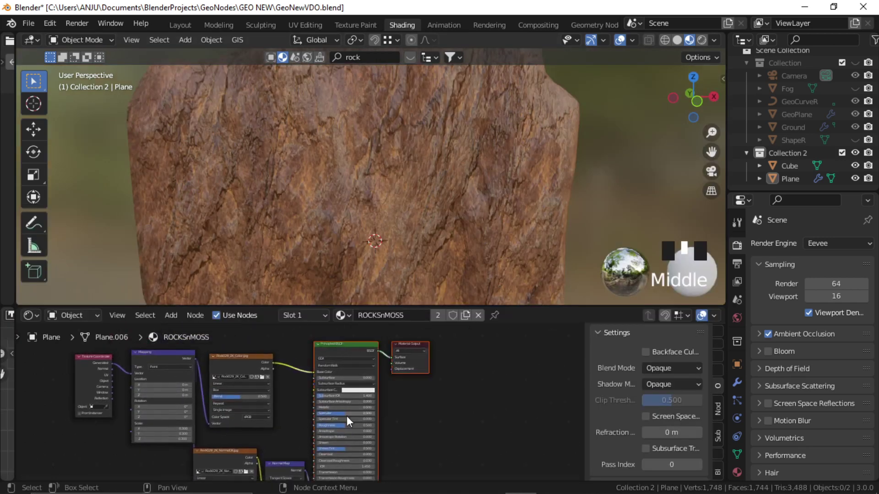
drag(359, 413, 474, 425)
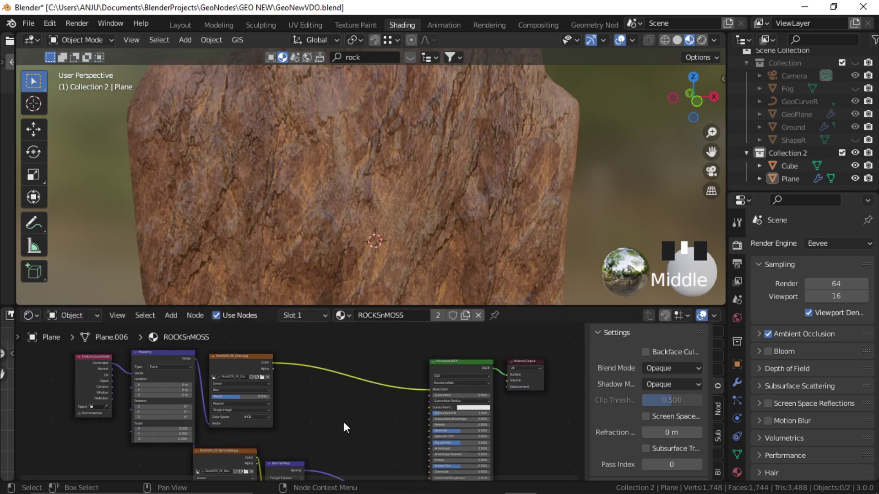
scroll(345, 417, up, 2)
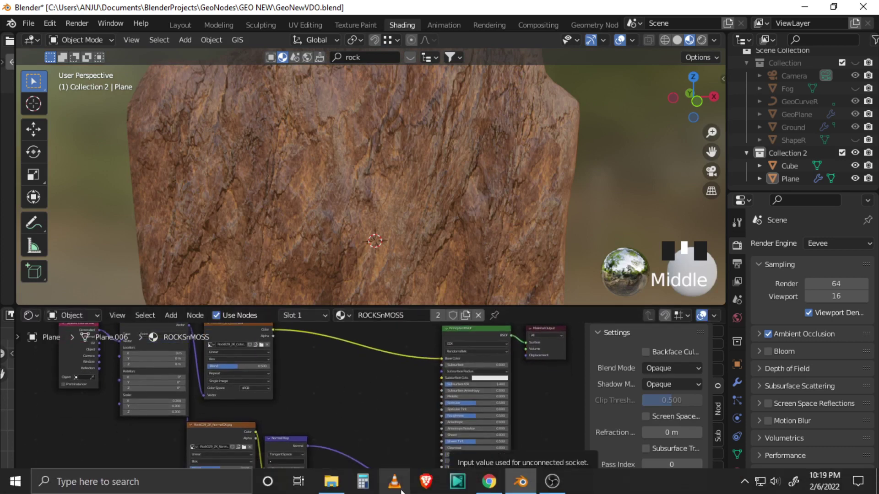
click(331, 489)
drag(496, 110, 327, 372)
scroll(381, 402, up, 1)
middle_drag(381, 402, 325, 399)
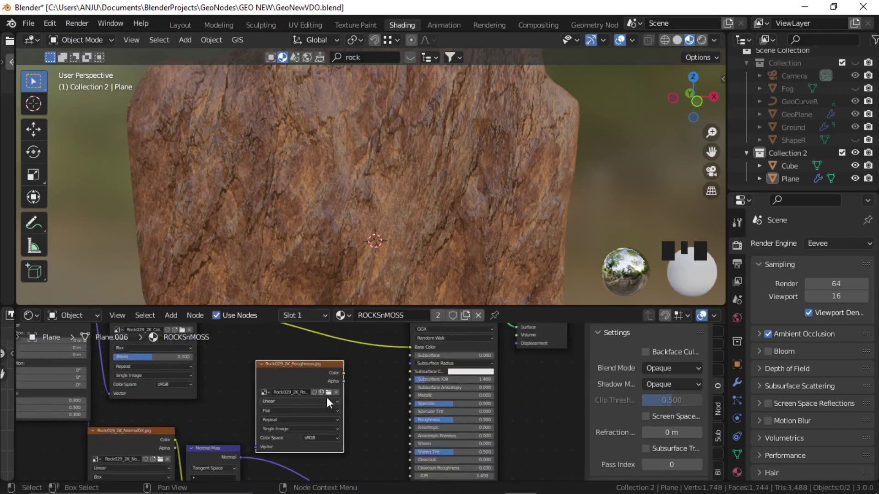
Step: Connect the Roughness texture's Color to the Principled BSDF's Roughness and lower Specular to about 0.195
drag(345, 373, 411, 421)
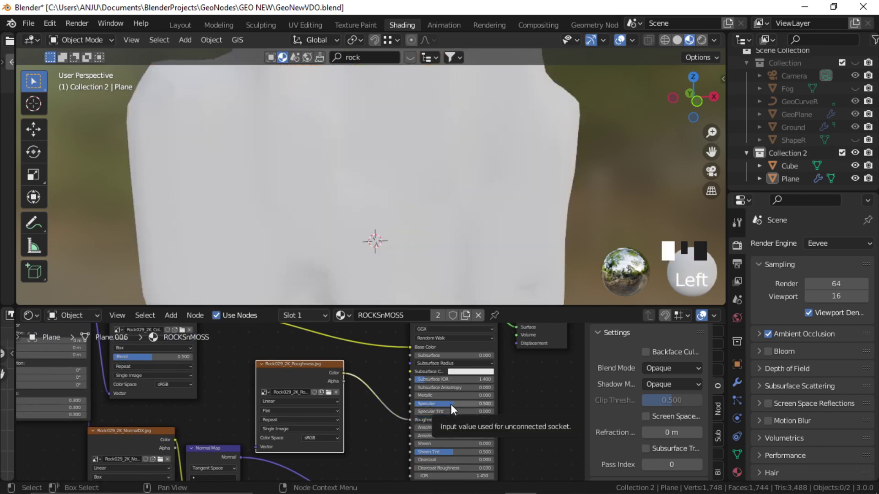
drag(446, 403, 426, 404)
Step: Connect the Mapping node's Vector to the Roughness texture and set it to Box projection with a blend of 0.5
scroll(261, 383, down, 2)
middle_drag(224, 372, 260, 402)
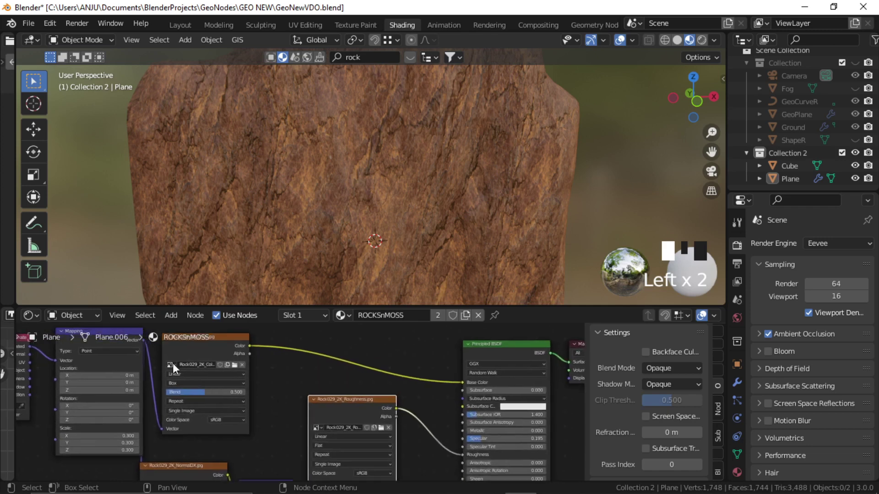
drag(144, 339, 309, 428)
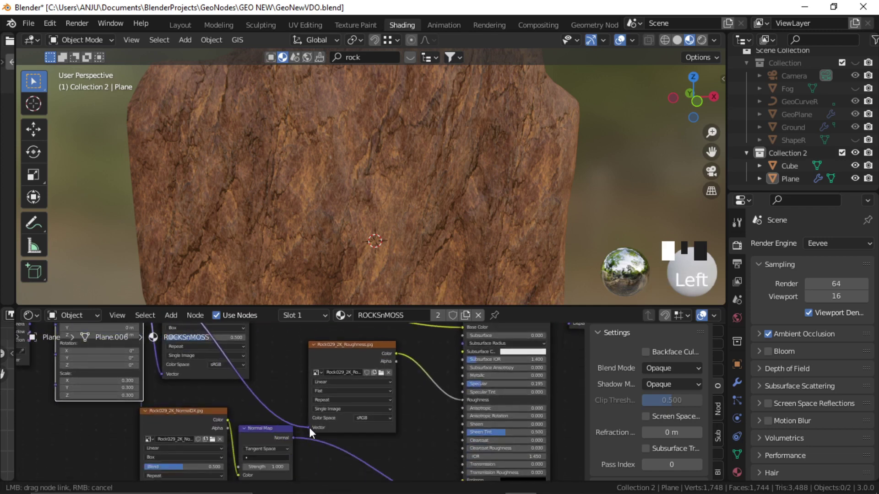
scroll(333, 377, up, 4)
middle_drag(373, 384, 265, 395)
click(265, 396)
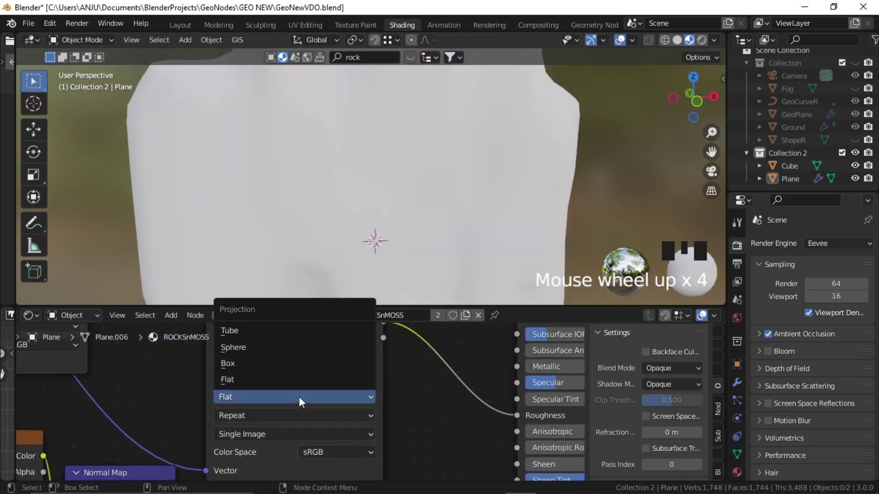
click(273, 363)
click(278, 414)
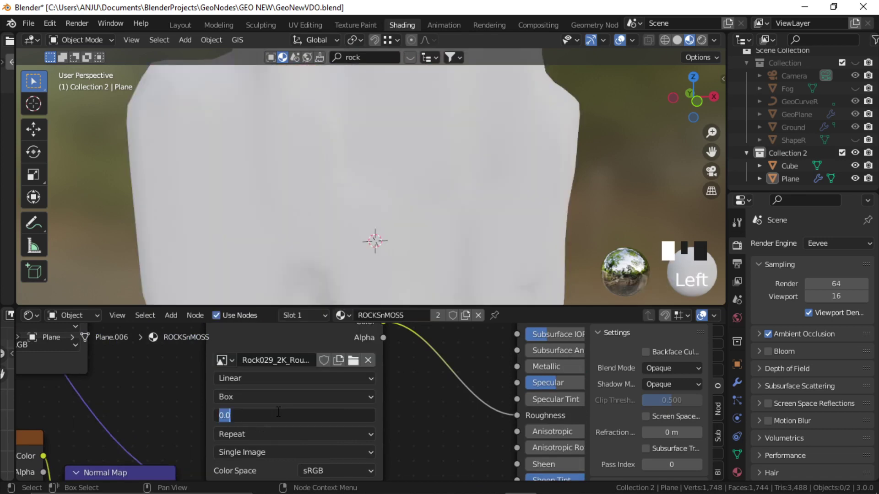
text(0.5)
key(Return)
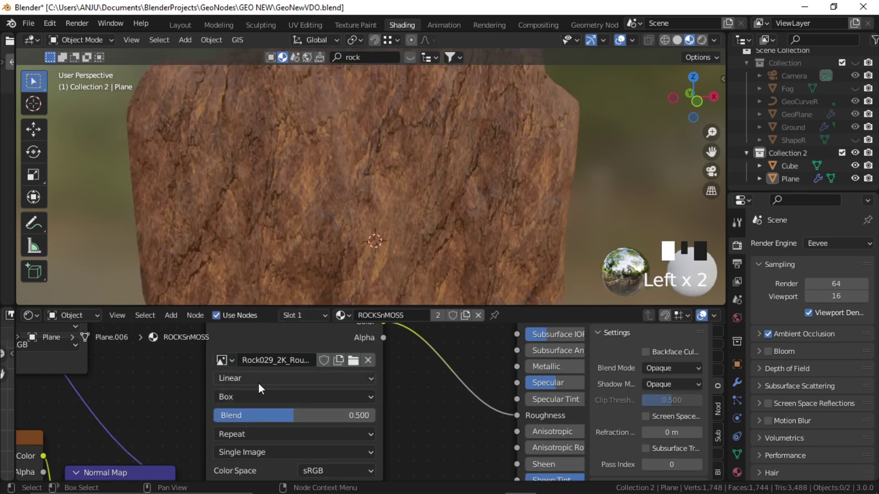
scroll(272, 379, down, 5)
drag(300, 371, 304, 402)
scroll(409, 229, up, 4)
scroll(405, 212, down, 2)
scroll(244, 409, up, 3)
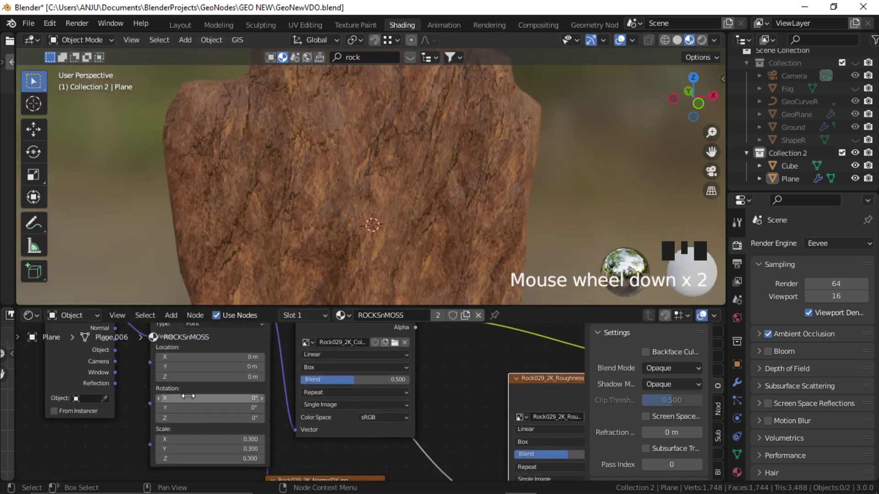
scroll(244, 409, up, 2)
drag(194, 408, 176, 409)
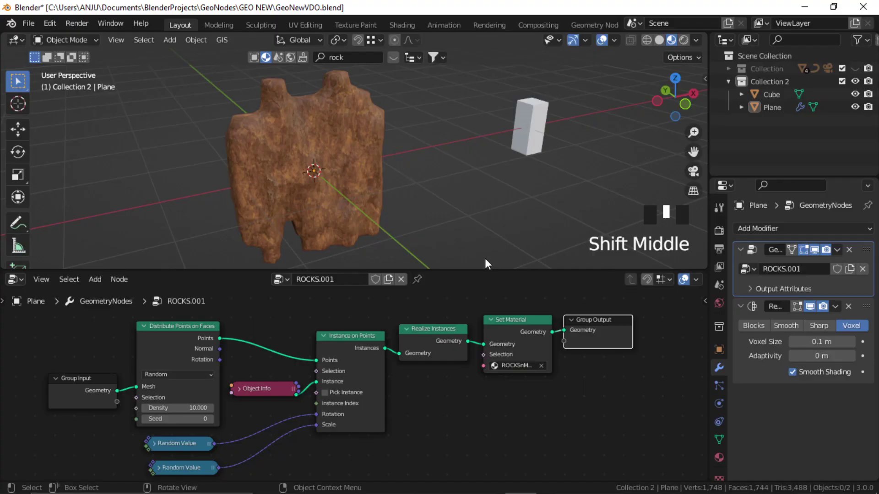
Step: Enlarge the 3D viewport and move the rock away from the world origin toward the white block
middle_drag(446, 188, 382, 163)
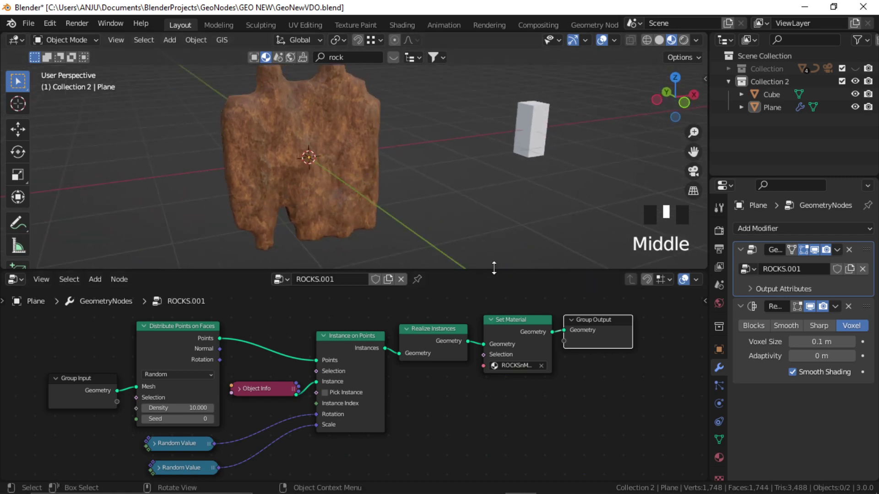
drag(474, 268, 474, 306)
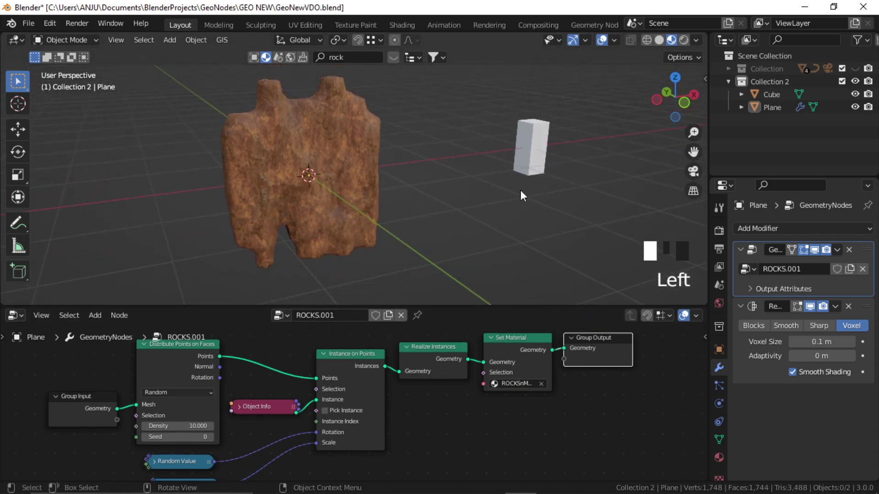
click(536, 154)
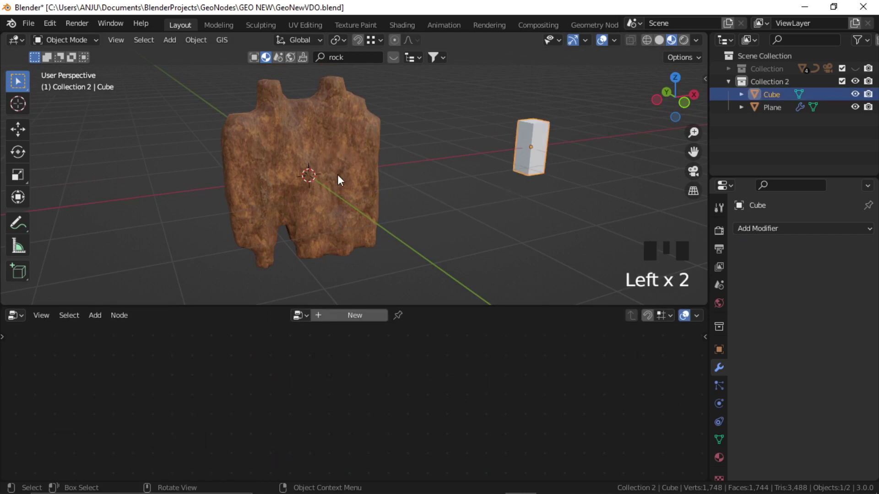
shift+middle_drag(338, 178, 318, 188)
click(360, 199)
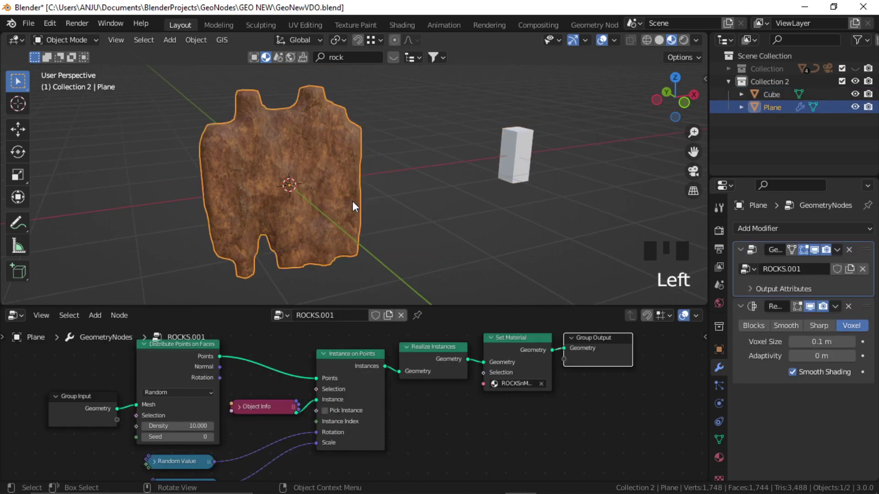
key(g)
click(518, 154)
Step: Snap the white block to the 3D cursor at the world origin
click(518, 154)
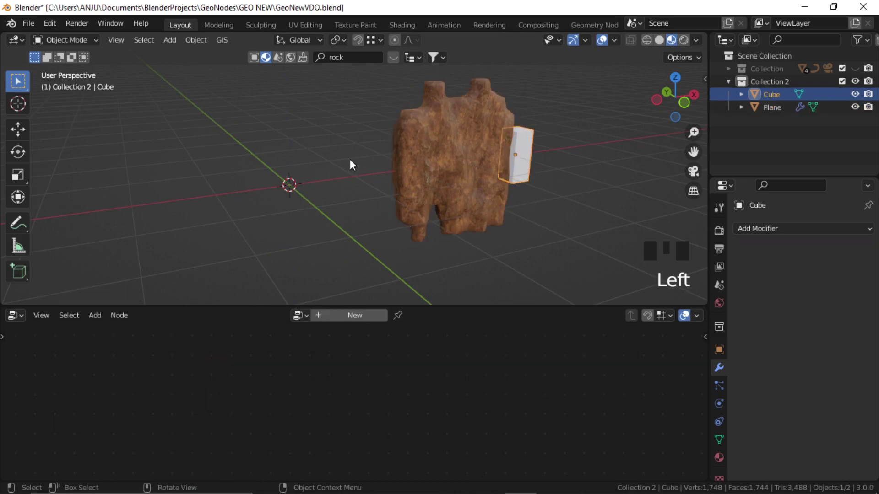
click(195, 39)
mouse_move(242, 119)
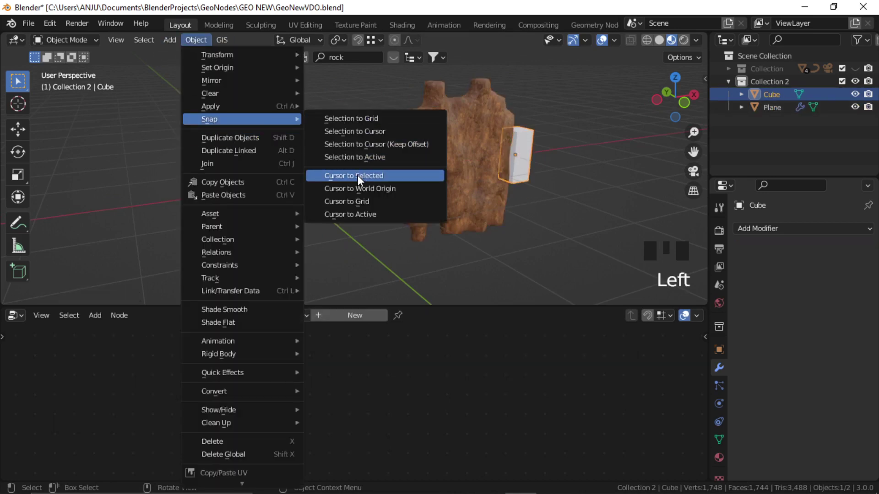
click(366, 133)
scroll(310, 182, up, 3)
Step: Replace the block's mesh with an Ico Sphere by deleting its geometry and adding the sphere inside the same object
click(341, 204)
key(Tab)
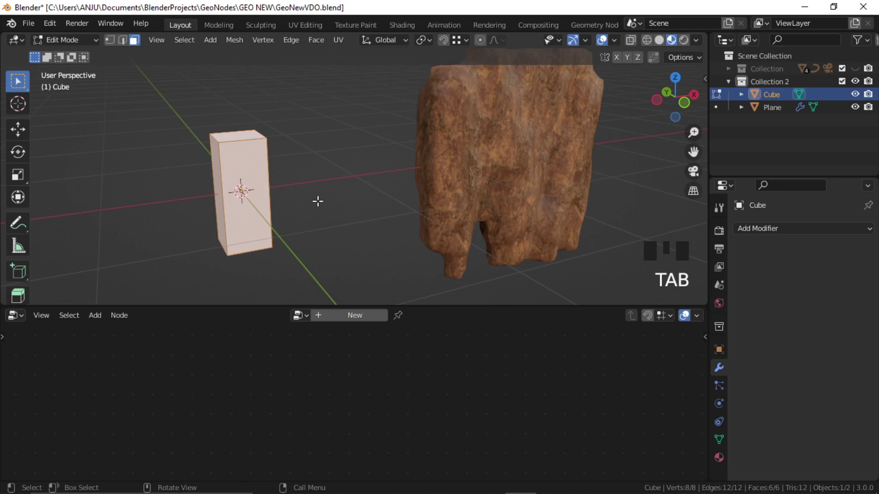
key(x)
click(319, 202)
scroll(282, 191, down, 2)
shift+middle_drag(282, 191, 320, 204)
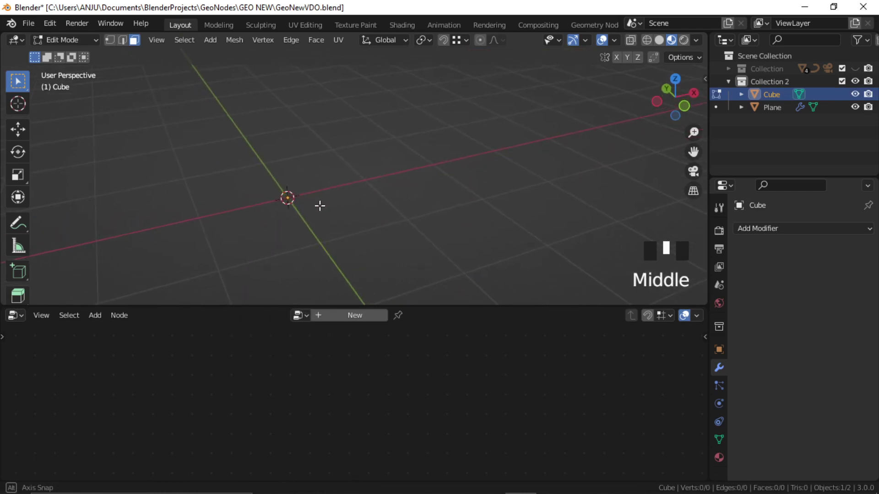
key(shift+a)
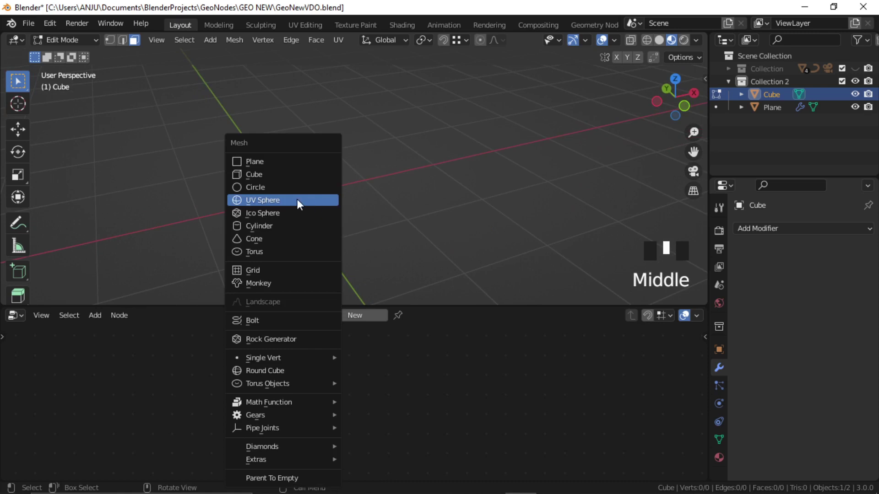
click(288, 217)
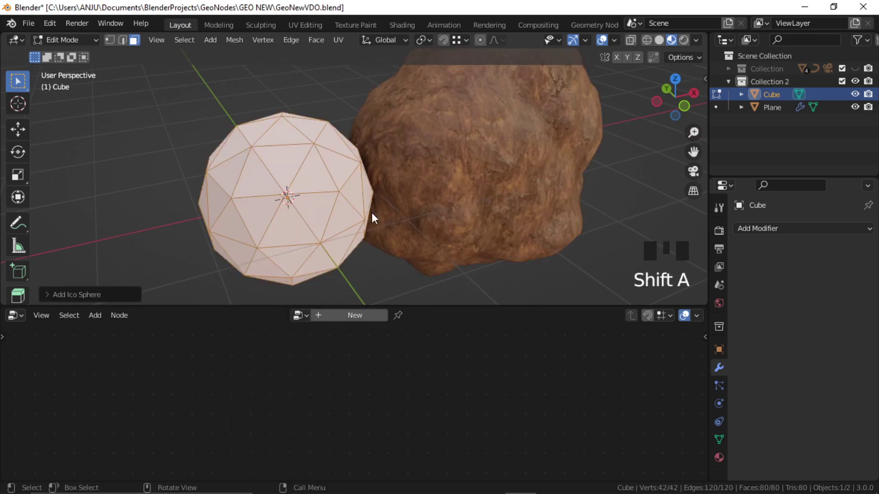
key(Tab)
middle_drag(383, 277, 435, 179)
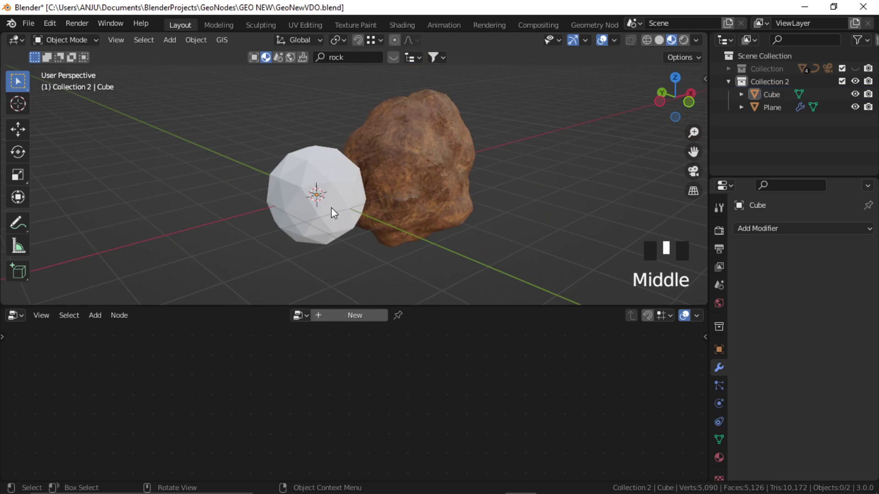
Step: Scale down the ico sphere's mesh in Edit Mode
key(Tab)
middle_drag(332, 203, 424, 228)
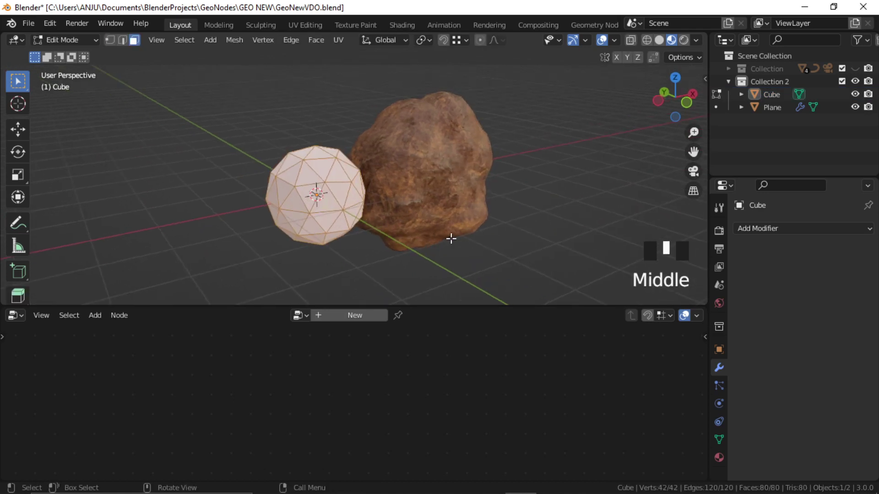
key(s)
click(373, 215)
scroll(345, 212, up, 3)
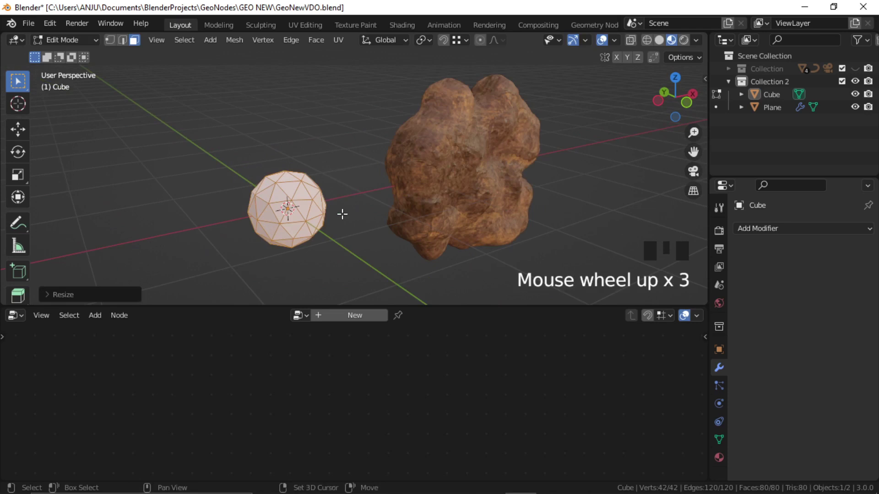
Step: Try duplicating the ico sphere within the mesh and placing the copy so it overlaps the original
key(shift+d)
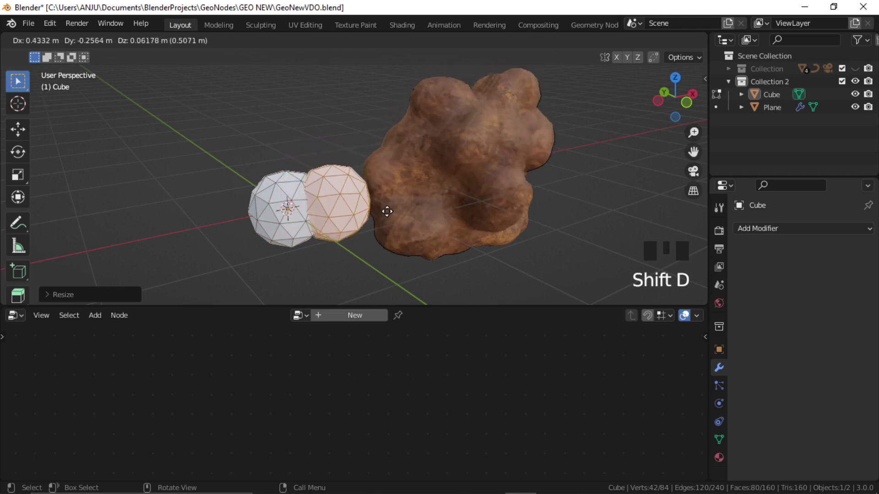
click(367, 200)
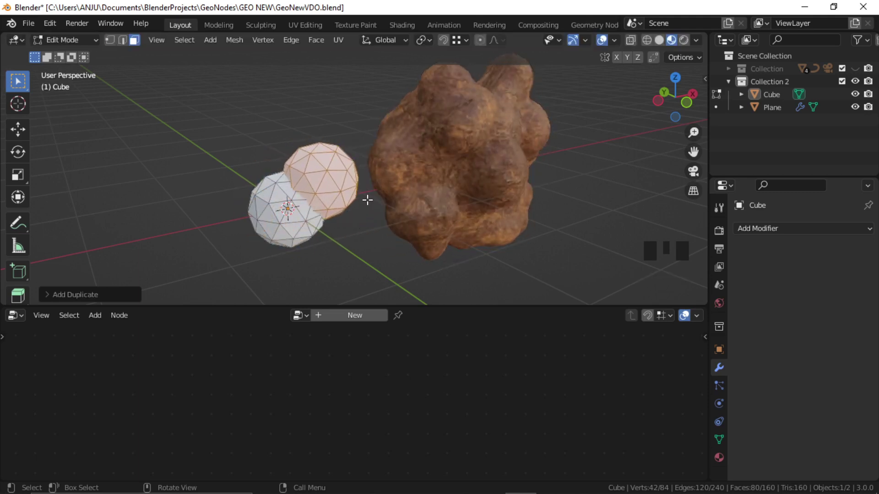
Step: Flatten the ico sphere along the Z axis and select the rock object
key(s)
key(z)
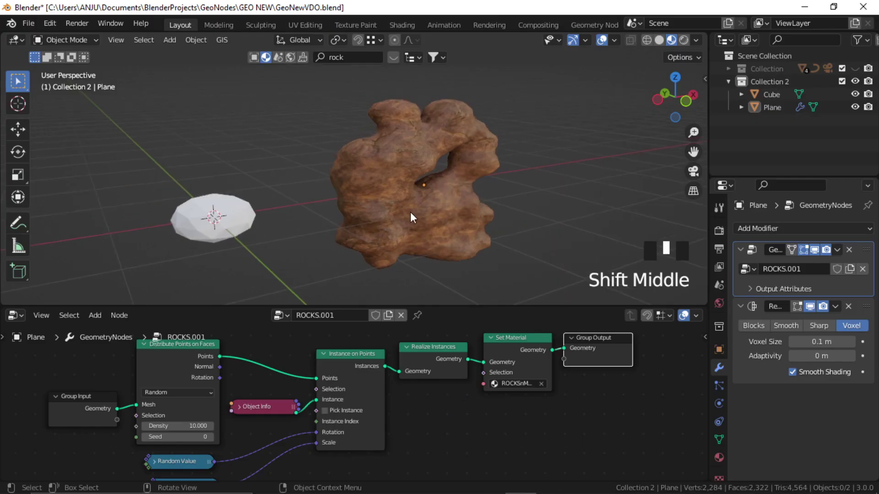
click(469, 217)
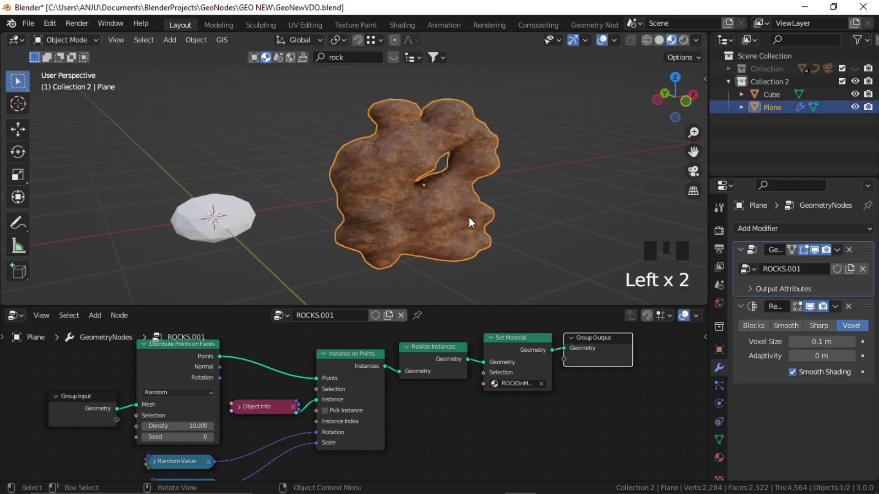
key(Tab)
middle_drag(434, 223, 554, 222)
key(Tab)
shift+middle_drag(493, 210, 472, 218)
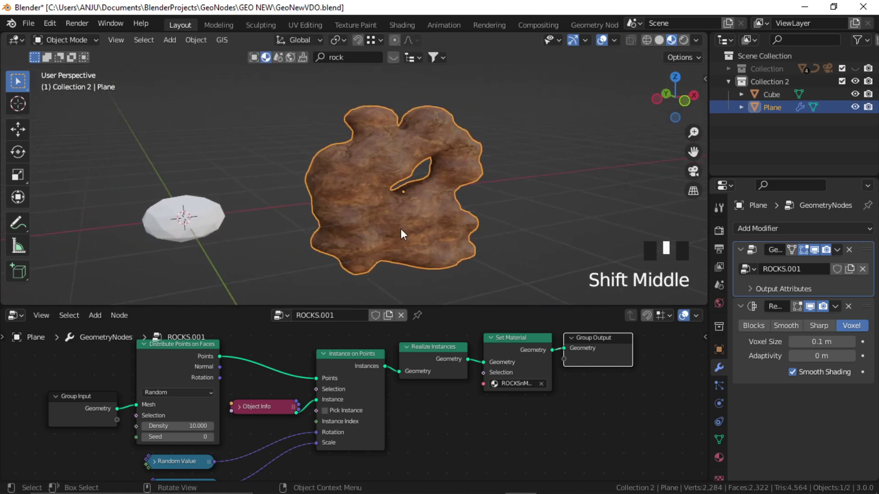
Step: Deselect the rock and add a Bezier curve object to the scene
middle_drag(400, 230, 392, 229)
click(509, 228)
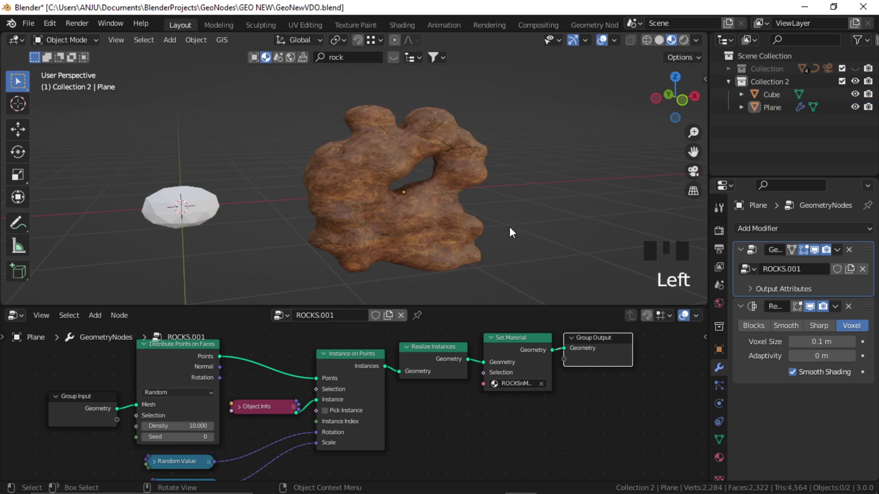
middle_drag(412, 207, 404, 206)
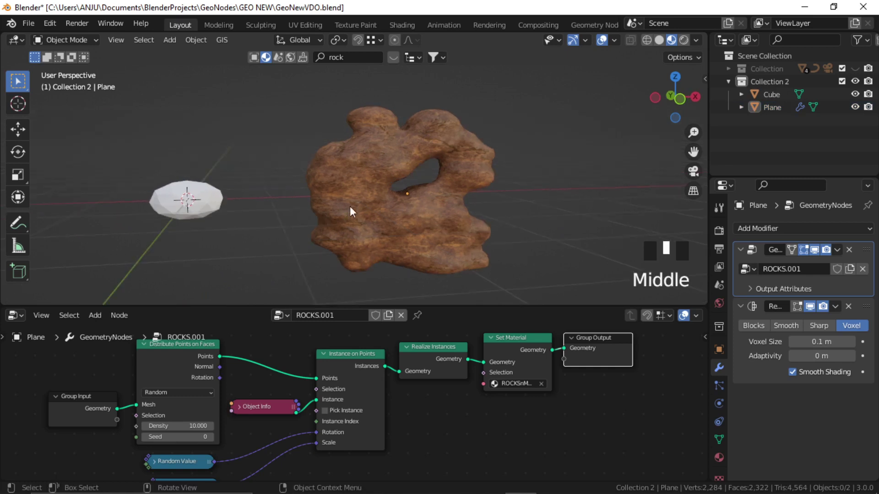
key(shift+a)
mouse_move(271, 217)
click(364, 213)
shift+middle_drag(262, 202, 370, 207)
Step: Delete all vertices of the Bezier curve in Edit Mode, leaving an empty curve object
key(Tab)
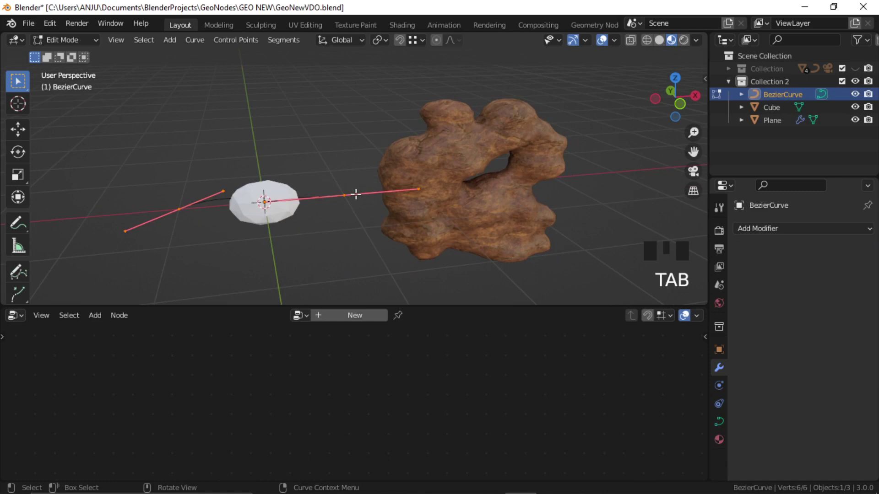
key(x)
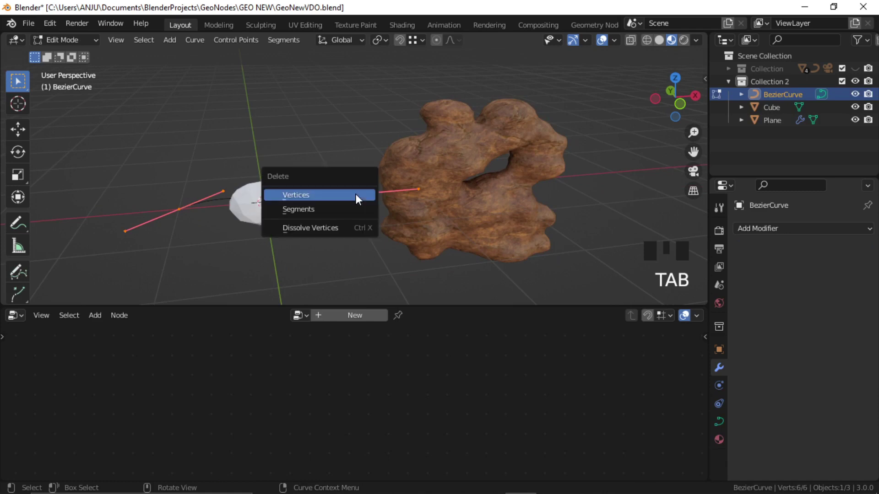
click(332, 194)
middle_drag(342, 189, 372, 183)
key(Tab)
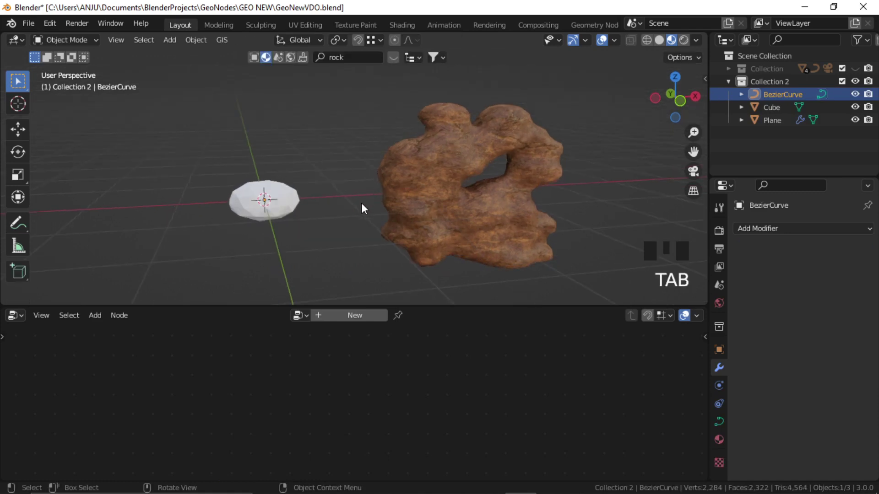
Step: Select the rock object and enlarge the node editor showing its ROCKS.001 node tree
click(497, 209)
middle_drag(464, 356, 462, 343)
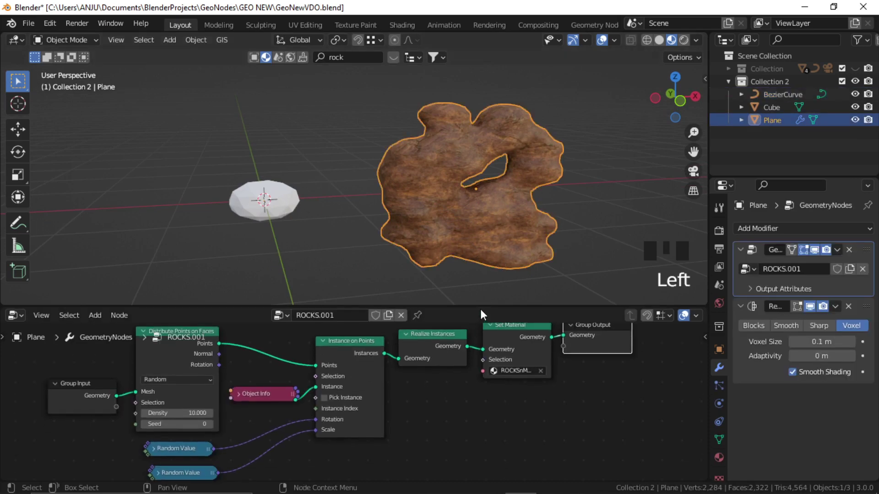
drag(482, 307, 457, 204)
scroll(412, 321, down, 2)
scroll(355, 301, up, 3)
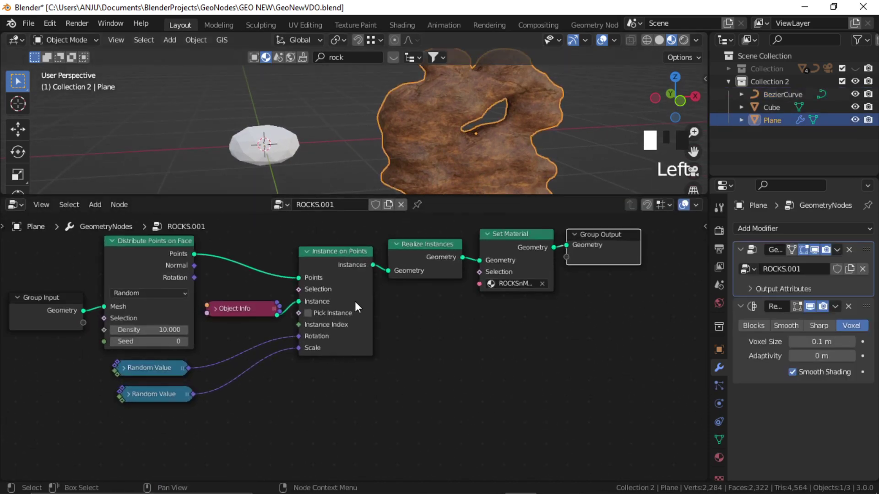
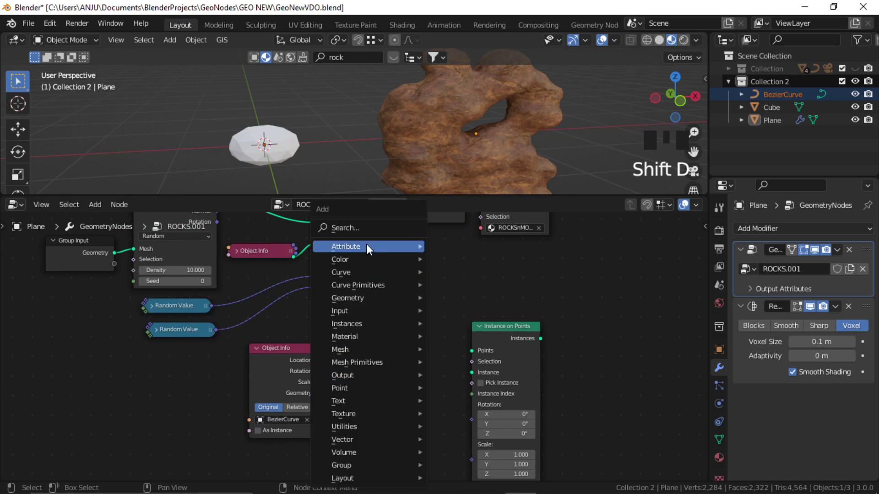
Step: Add a Curve to Points node between the BezierCurve Object Info node and the second Instance on Points node
click(374, 229)
text(c)
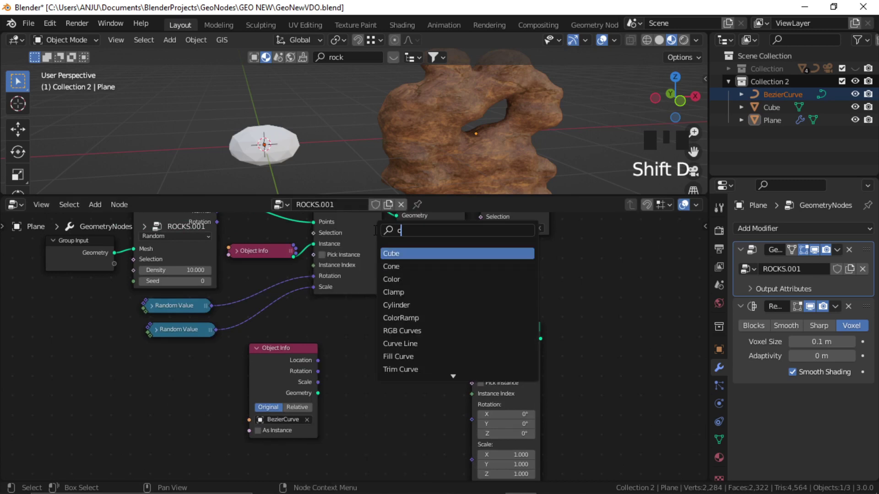
text(urvet)
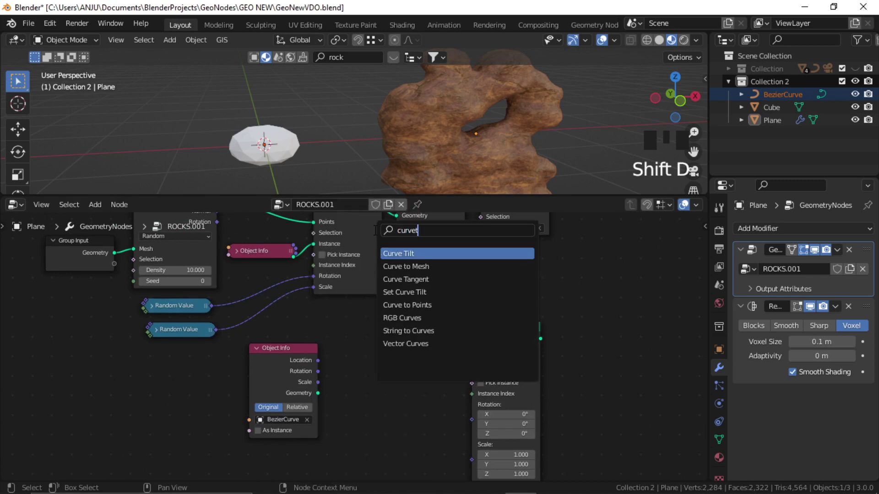
click(427, 306)
click(393, 366)
scroll(393, 370, up, 2)
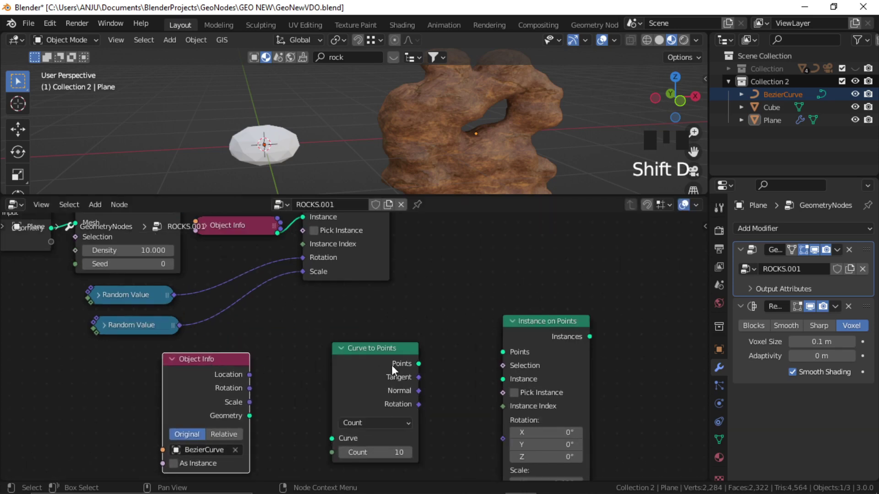
middle_drag(273, 408, 255, 388)
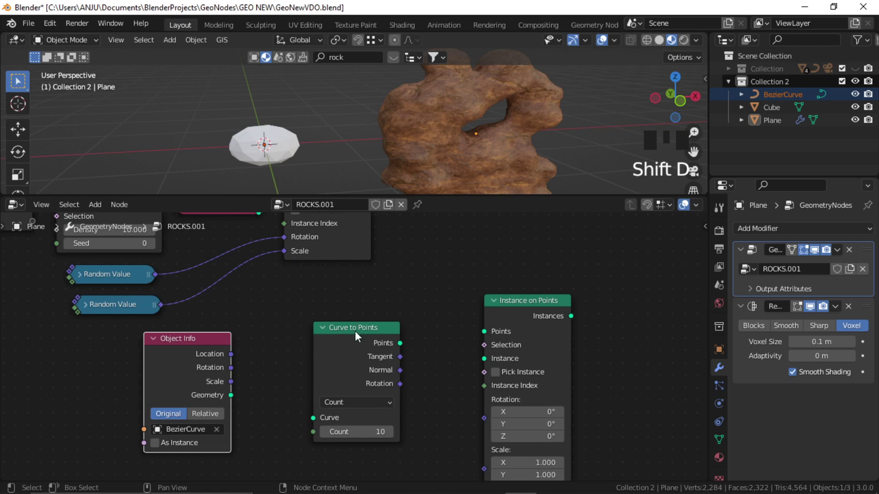
middle_drag(356, 331, 338, 319)
scroll(375, 353, up, 1)
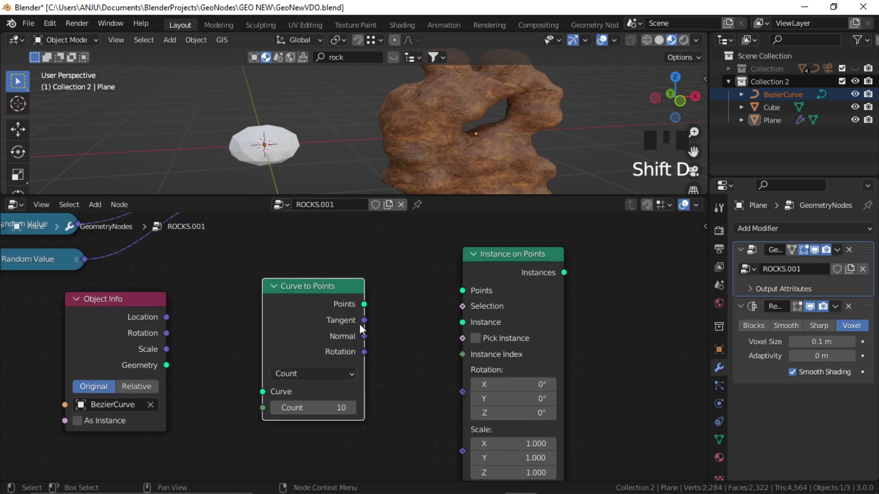
Step: Feed the BezierCurve Object Info geometry into Curve to Points and set it to Length mode with 0.3 m
click(246, 378)
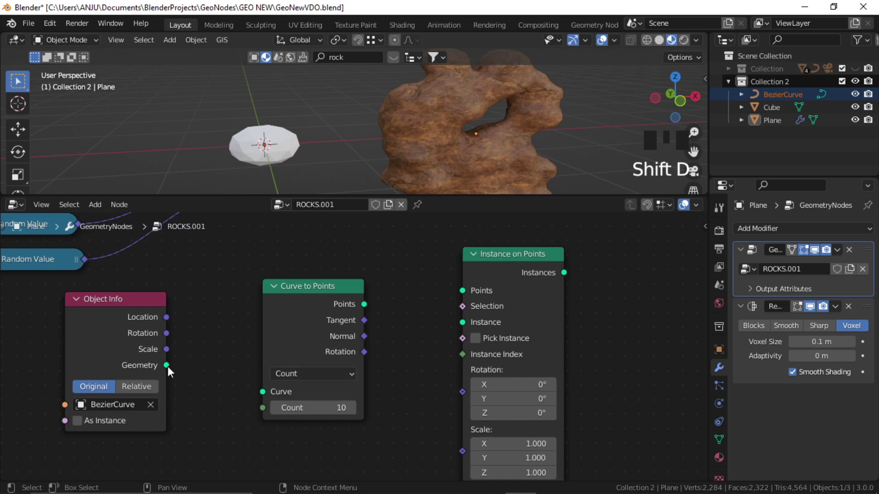
drag(166, 365, 265, 391)
click(325, 377)
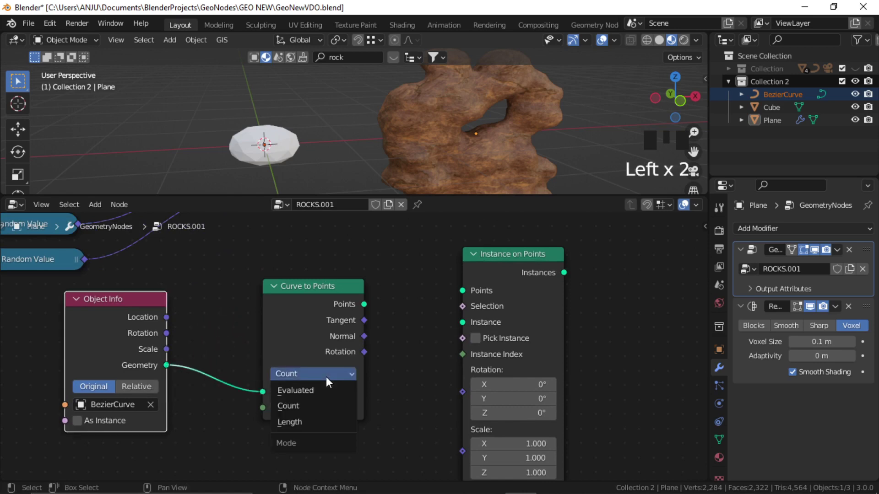
click(317, 419)
click(324, 408)
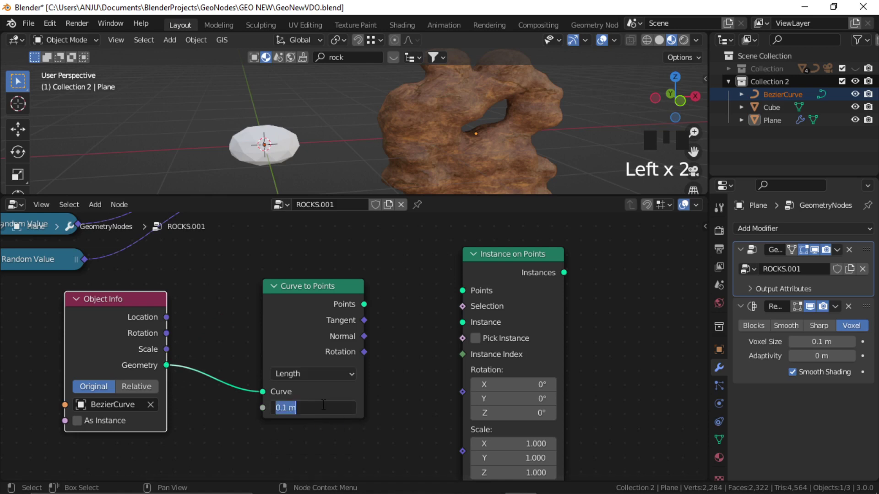
text(0.3)
key(Return)
Step: Connect the Curve to Points output to the second Instance on Points node, and the Cube's Object Info geometry to its Instance input
middle_drag(322, 405, 239, 440)
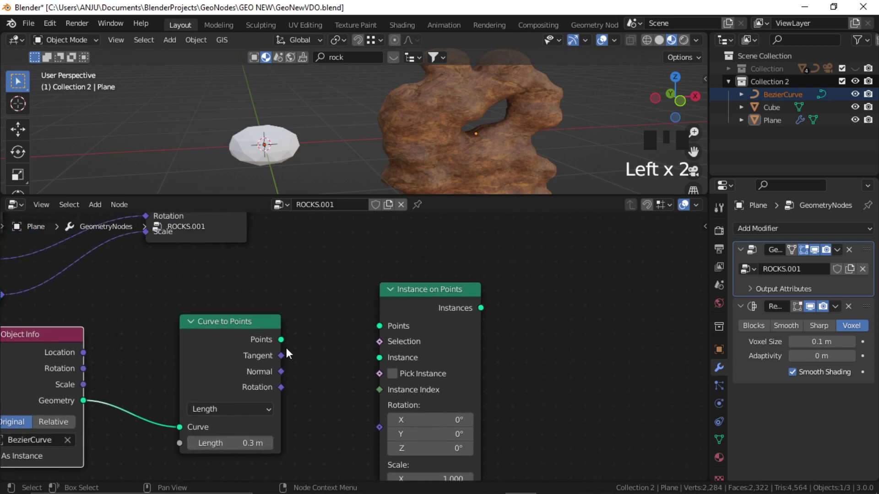
drag(280, 339, 390, 327)
scroll(359, 334, down, 4)
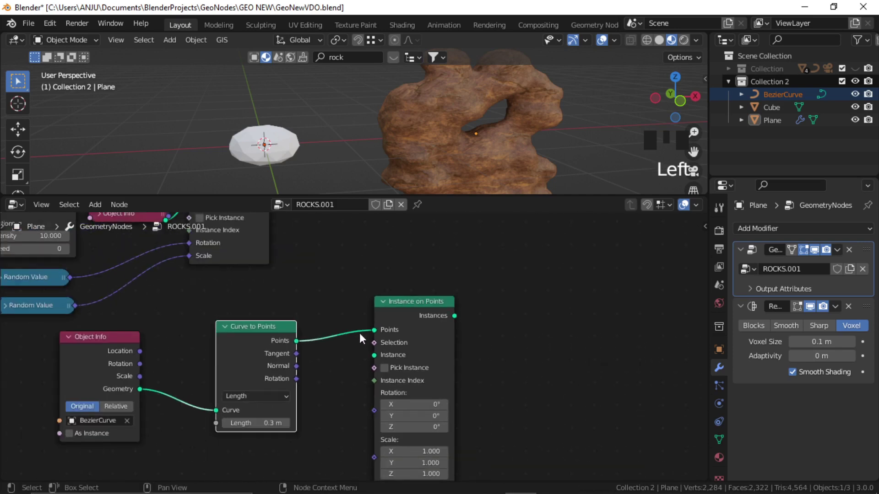
middle_drag(319, 339, 352, 386)
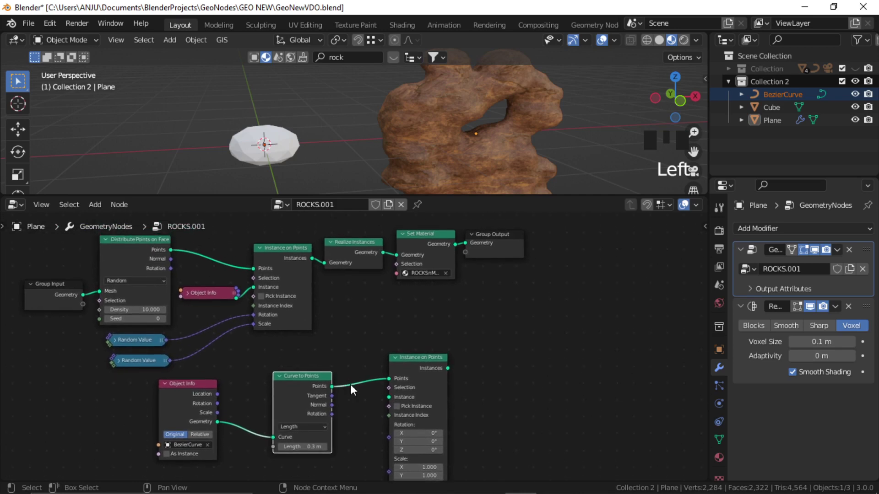
click(188, 293)
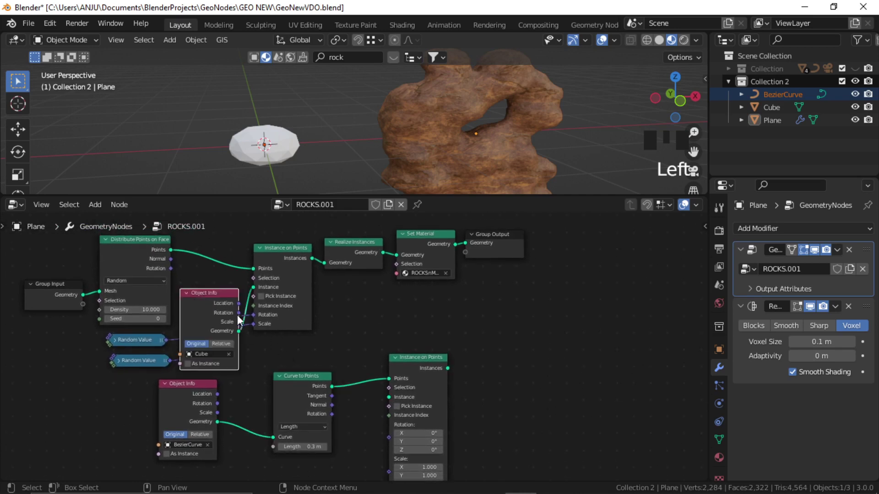
drag(225, 305, 215, 277)
drag(235, 309, 389, 396)
click(185, 270)
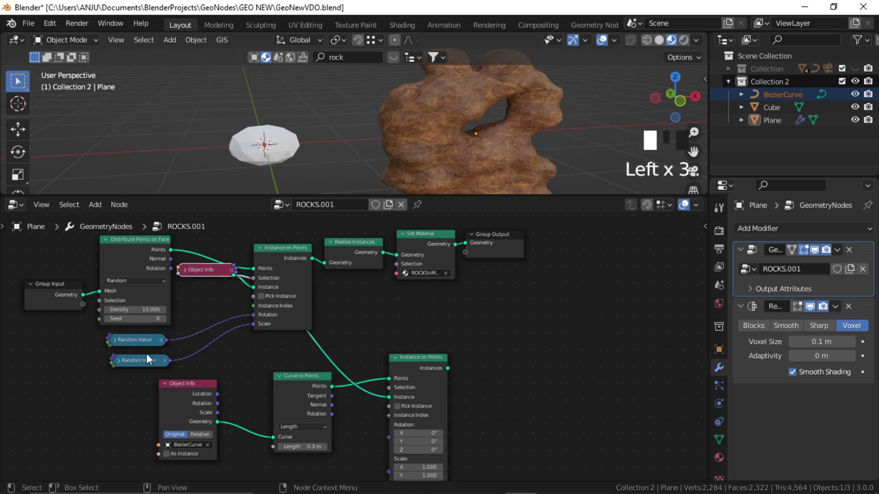
Step: Connect the two existing Random Value nodes to the Scale and Rotation inputs of the second Instance on Points node
click(118, 360)
middle_drag(174, 424, 144, 382)
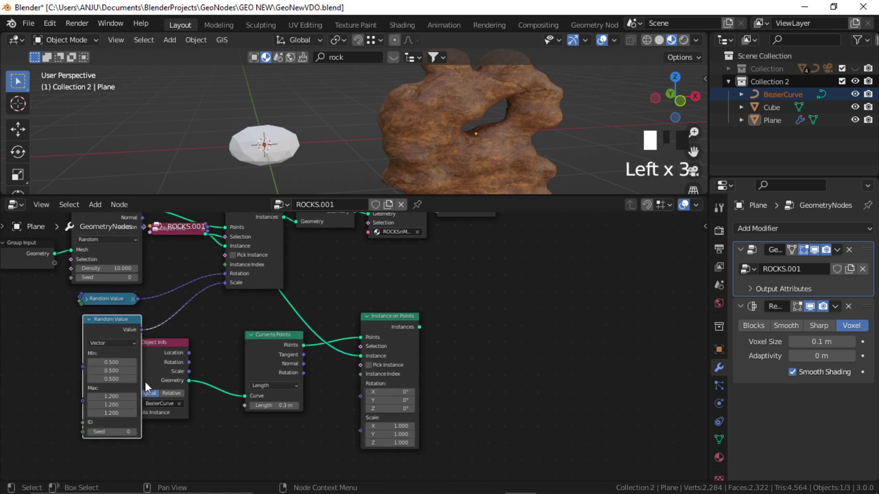
drag(142, 329, 363, 430)
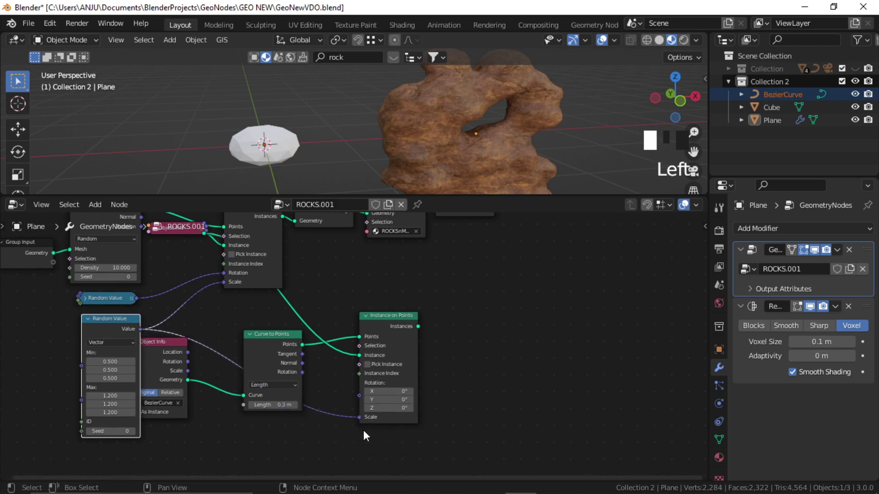
click(87, 319)
drag(104, 326, 363, 396)
click(86, 299)
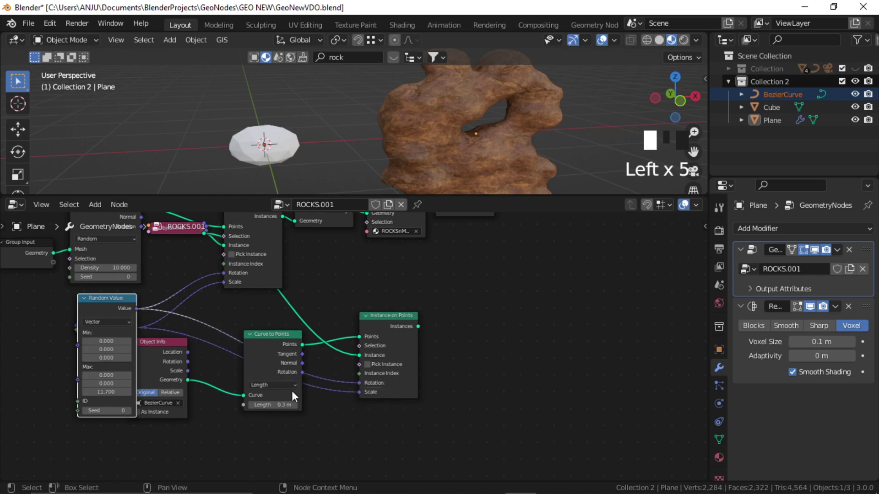
click(85, 298)
Step: Move the Realize Instances, Set Material and Group Output nodes together away from the first Instance on Points node to make room
middle_drag(422, 326, 358, 352)
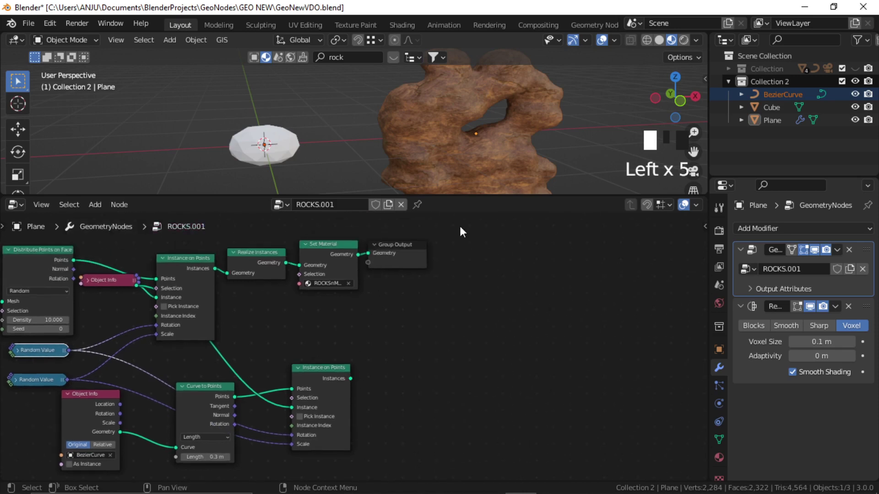
drag(461, 228, 271, 306)
key(g)
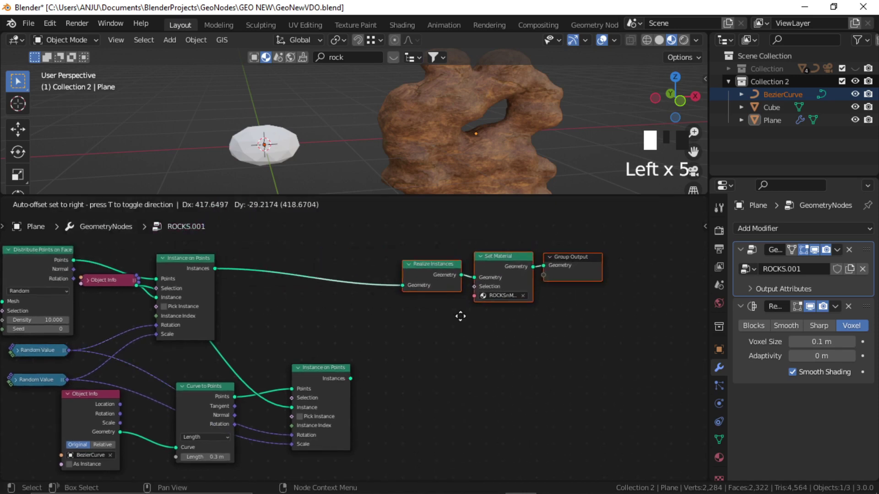
click(460, 316)
click(403, 338)
Step: Insert a Join Geometry node before Realize Instances and connect the second Instance on Points output to it
middle_drag(374, 327, 384, 338)
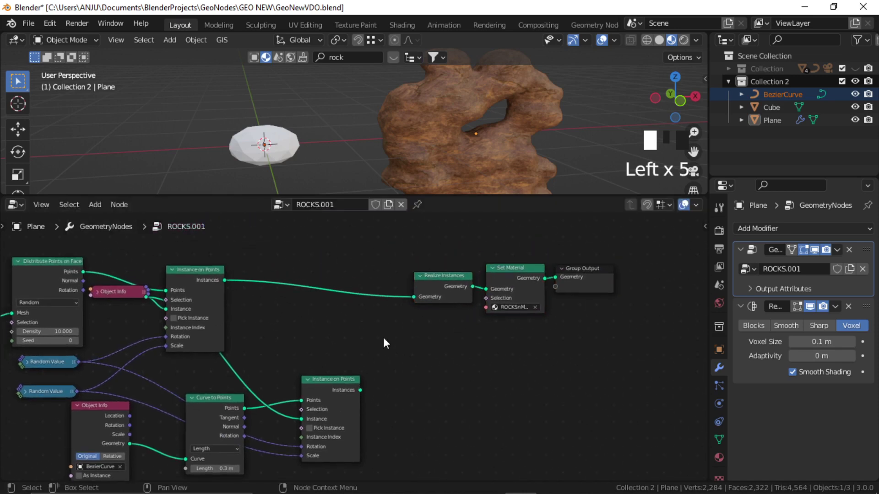
key(shift+a)
click(339, 224)
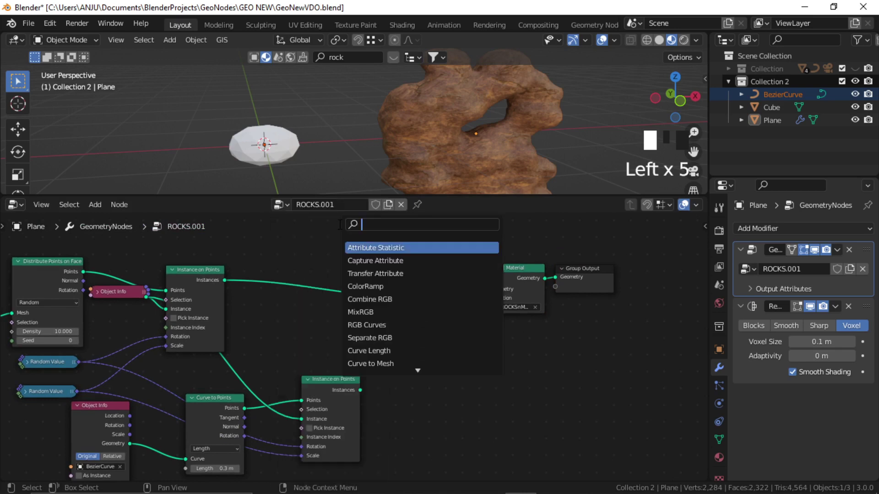
text(joi)
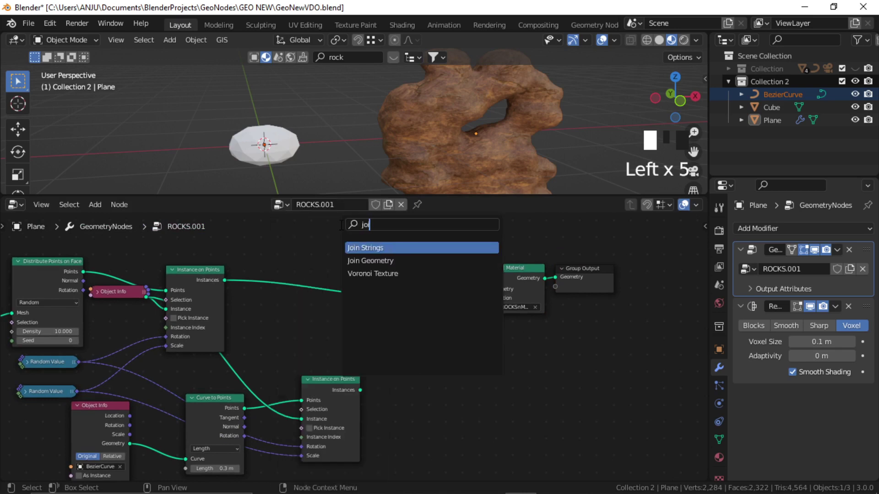
click(388, 261)
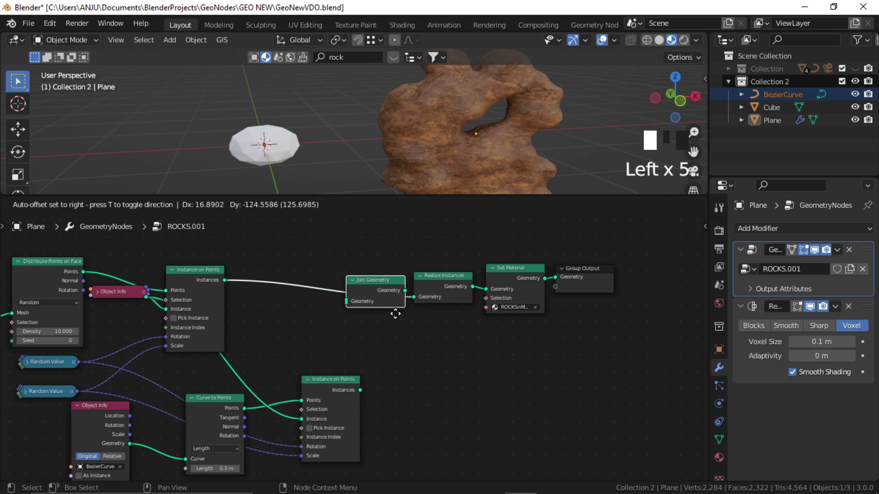
click(371, 314)
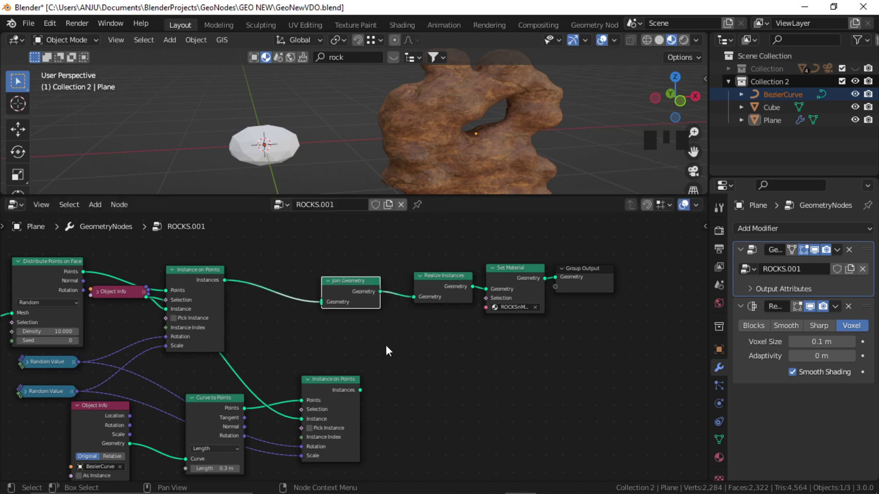
drag(360, 390, 323, 303)
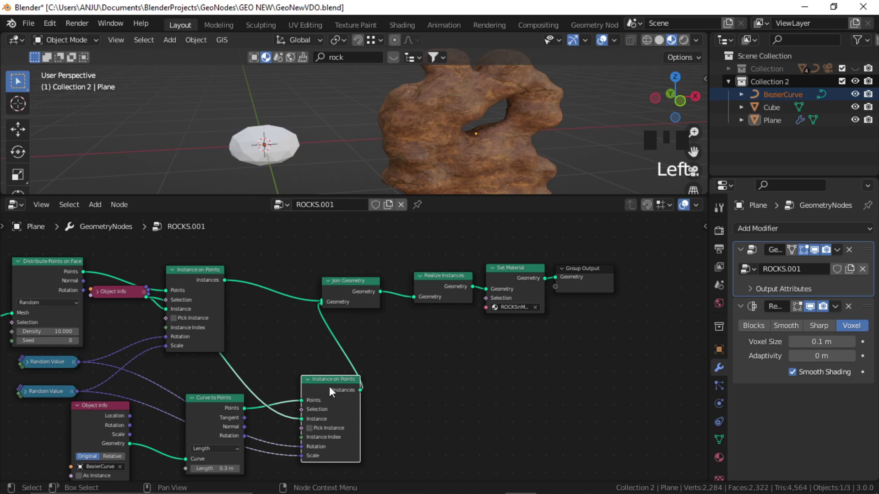
drag(331, 392, 311, 390)
ctrl+scroll(455, 339, left, 4)
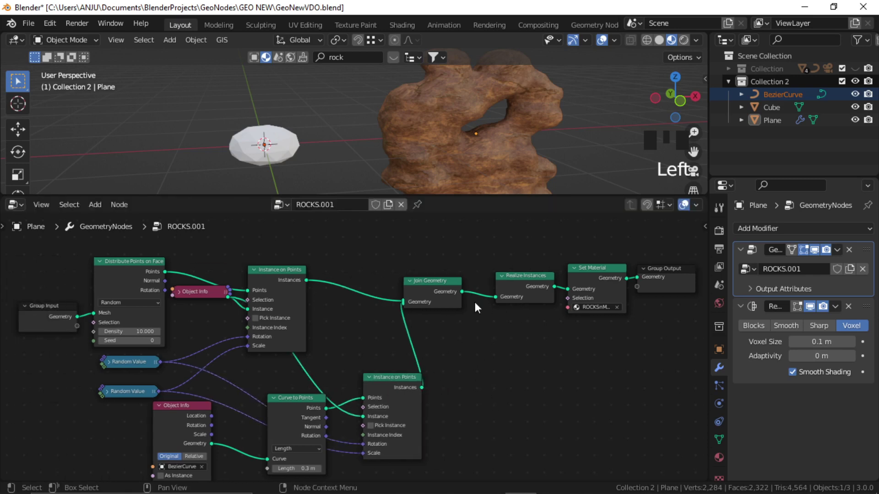
Step: Put the Bezier curve into Edit Mode in an enlarged 3D viewport and activate the Draw tool
click(782, 96)
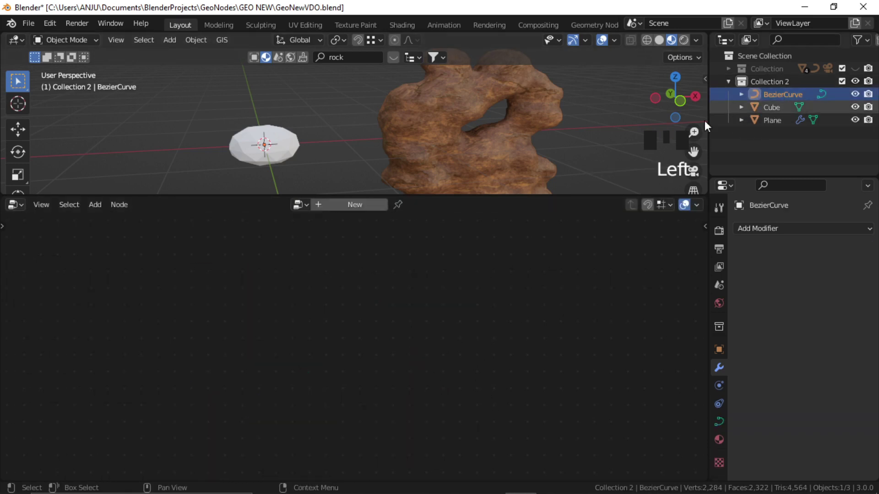
drag(487, 203, 467, 408)
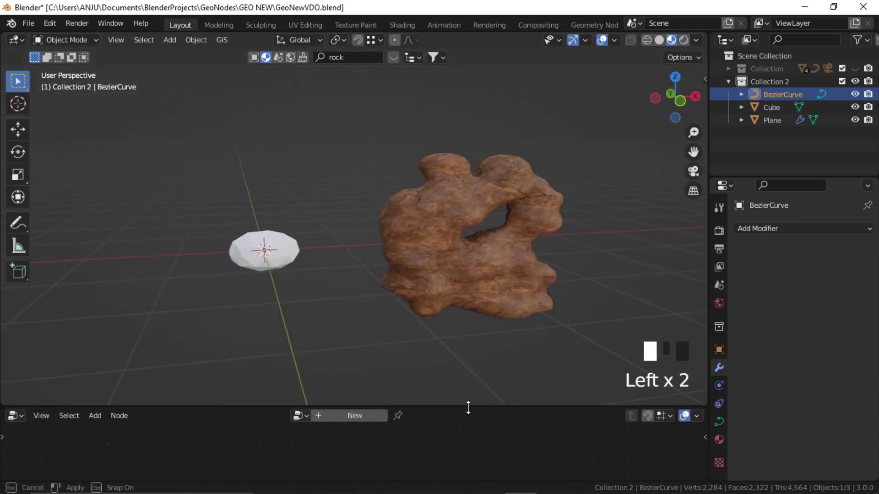
shift+middle_drag(441, 304, 344, 246)
scroll(374, 210, up, 2)
shift+middle_drag(374, 215, 408, 238)
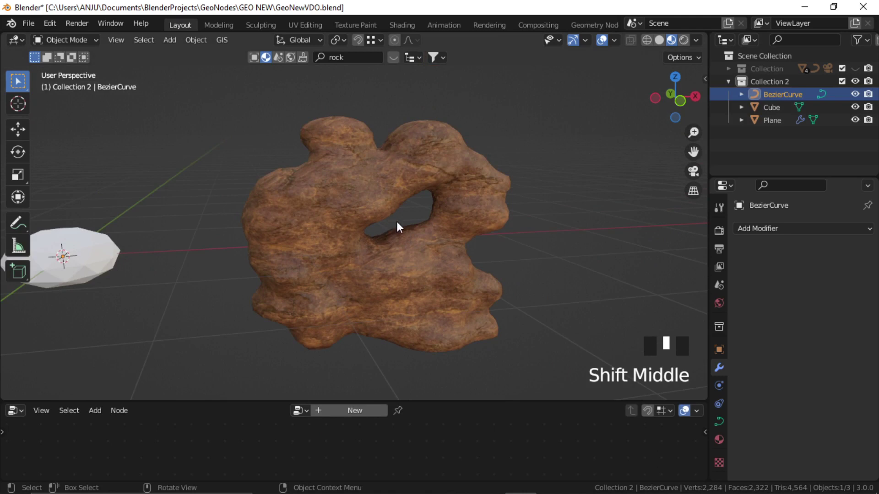
key(Tab)
click(20, 273)
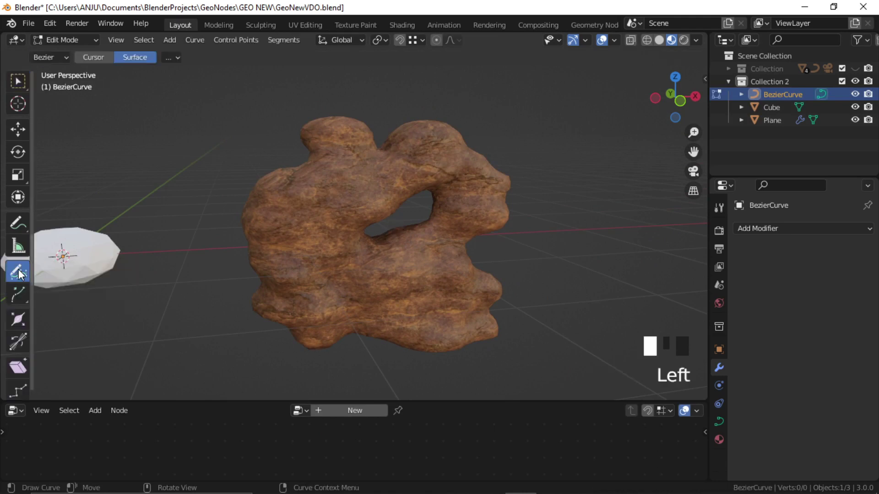
Step: Draw four curve strokes on the rock's front surface, three on one side and one down the other, and return to Object Mode
shift+middle_drag(385, 166, 384, 243)
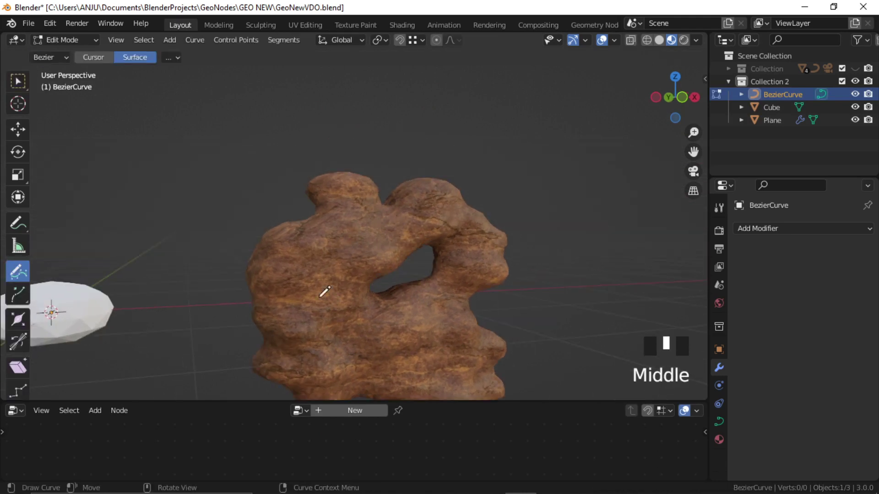
shift+middle_drag(365, 292, 363, 234)
drag(338, 191, 338, 222)
drag(326, 289, 325, 317)
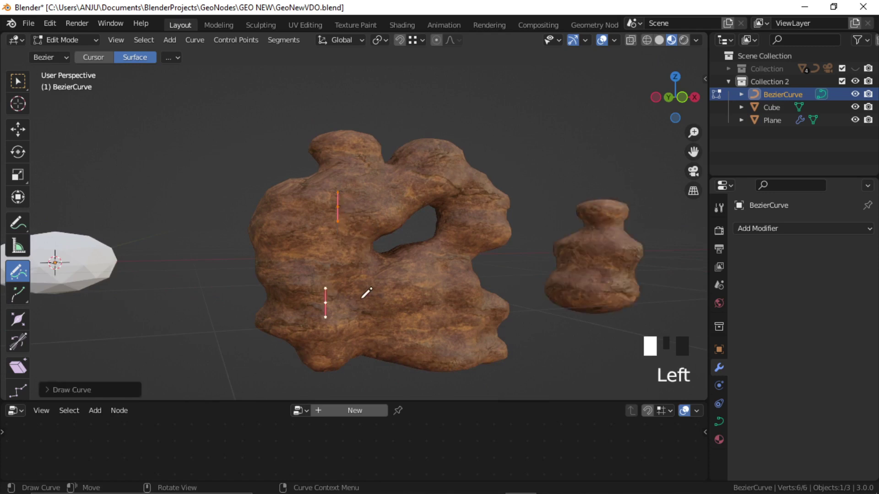
drag(471, 208, 455, 312)
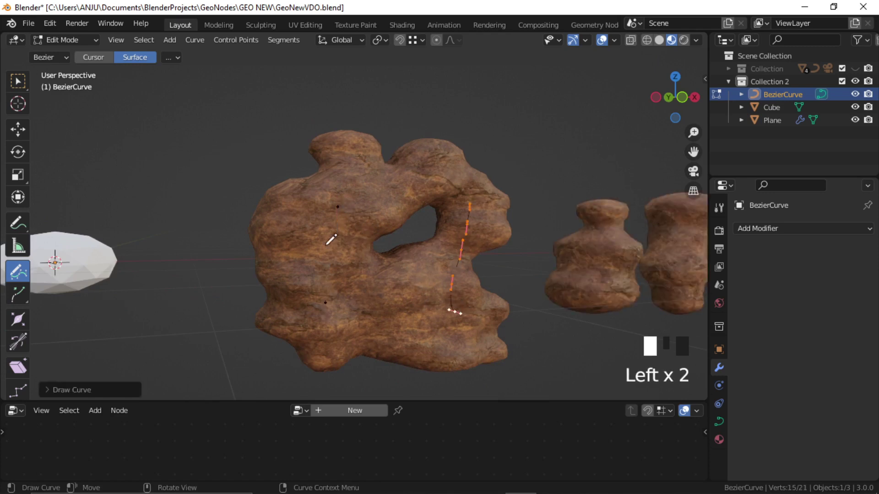
mouse_move(322, 213)
mouse_down()
mouse_move(295, 297)
mouse_move(325, 302)
mouse_up()
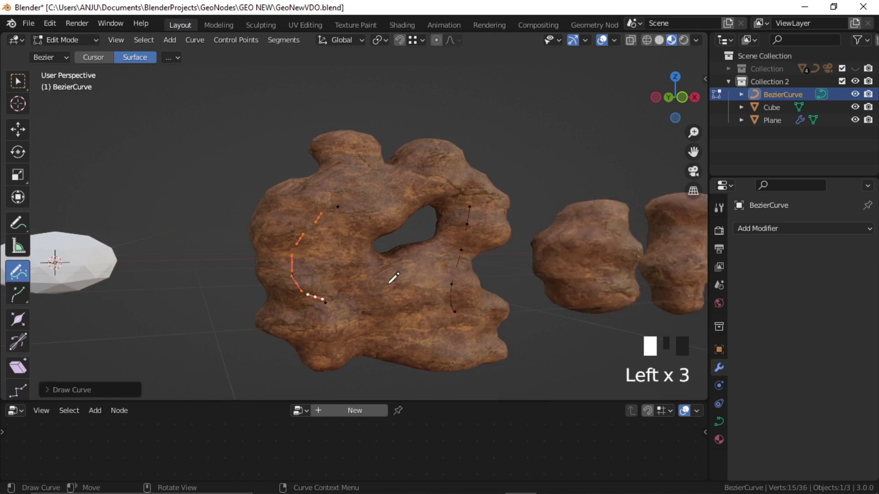
shift+middle_drag(517, 268, 490, 268)
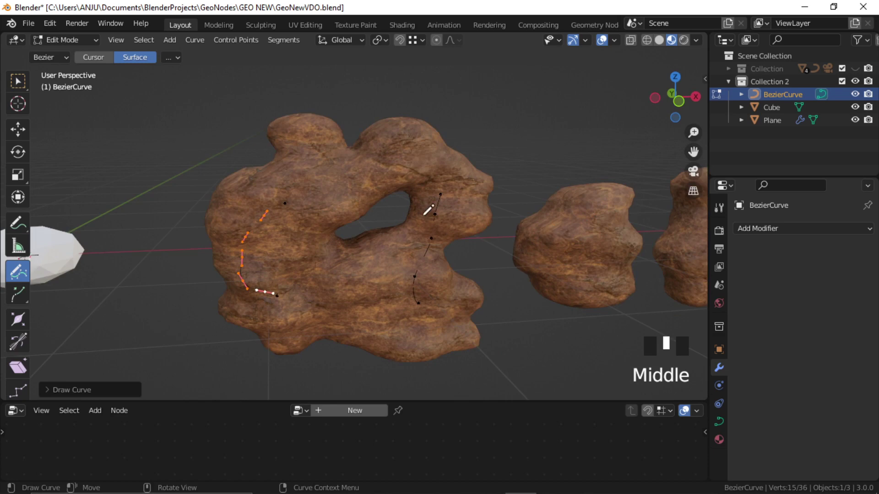
key(Tab)
Step: Set the BezierCurve Object Info node in the rock's geometry node tree to Relative
click(399, 290)
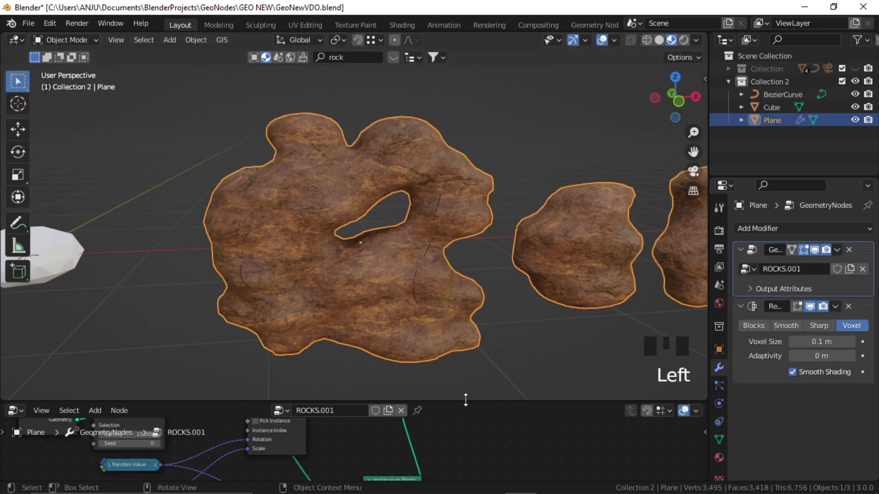
drag(492, 403, 492, 208)
scroll(438, 306, up, 3)
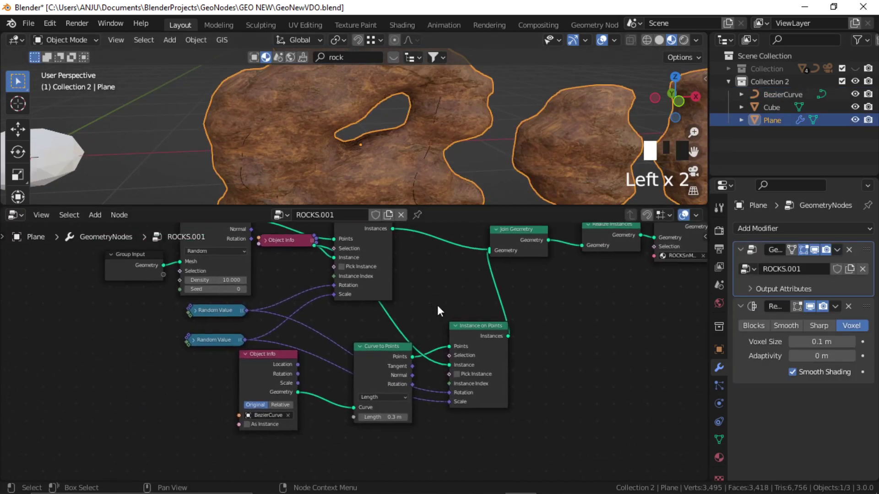
ctrl+scroll(338, 334, right, 2)
click(219, 429)
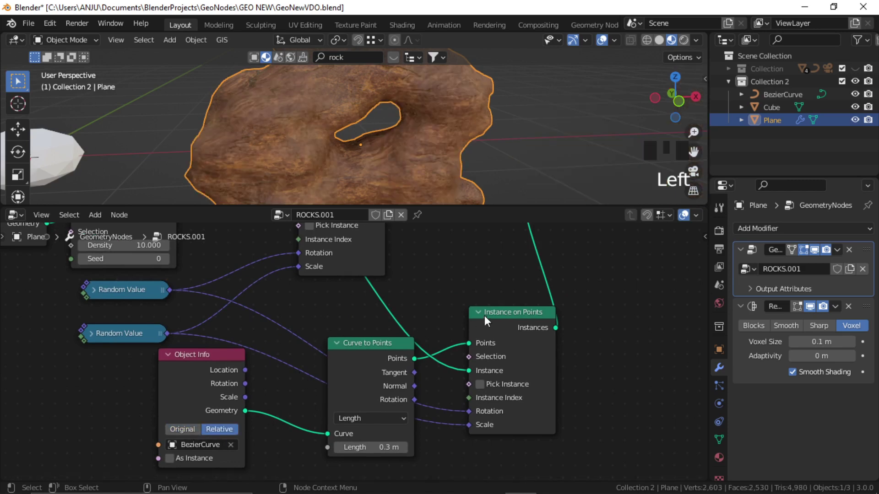
Step: Reopen the Bezier curve in Edit Mode and draw two long strokes rising from the rock's upper part as columns
scroll(484, 315, down, 3)
middle_drag(441, 281, 357, 384)
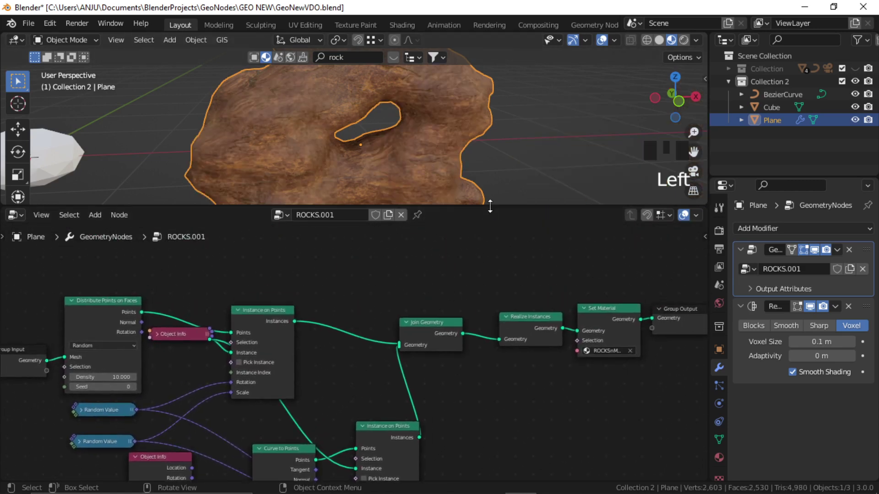
drag(490, 206, 489, 371)
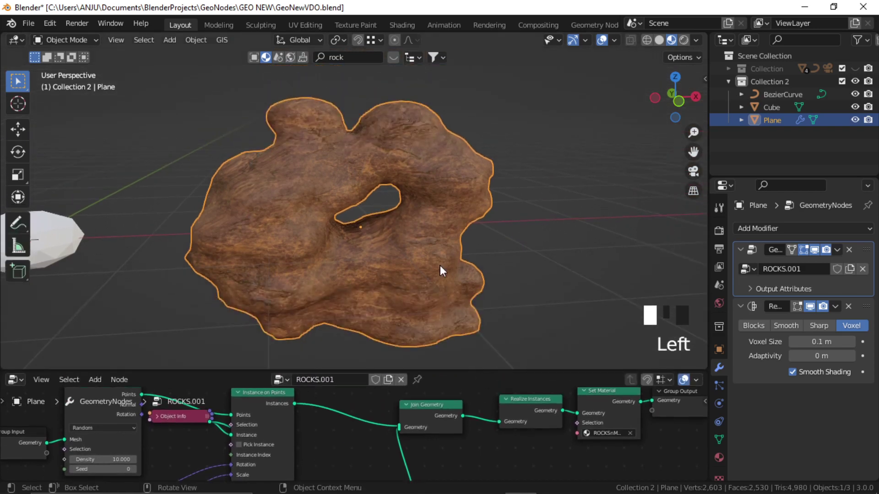
click(774, 95)
key(Tab)
scroll(398, 202, down, 3)
mouse_move(402, 235)
middle_down()
mouse_move(514, 243)
mouse_move(368, 246)
mouse_move(387, 260)
mouse_move(376, 215)
middle_up()
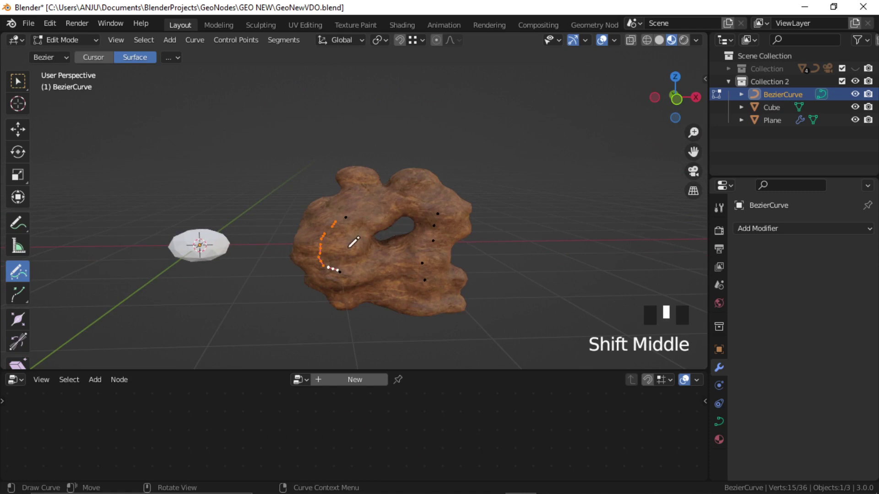
drag(339, 219, 338, 100)
drag(447, 228, 465, 77)
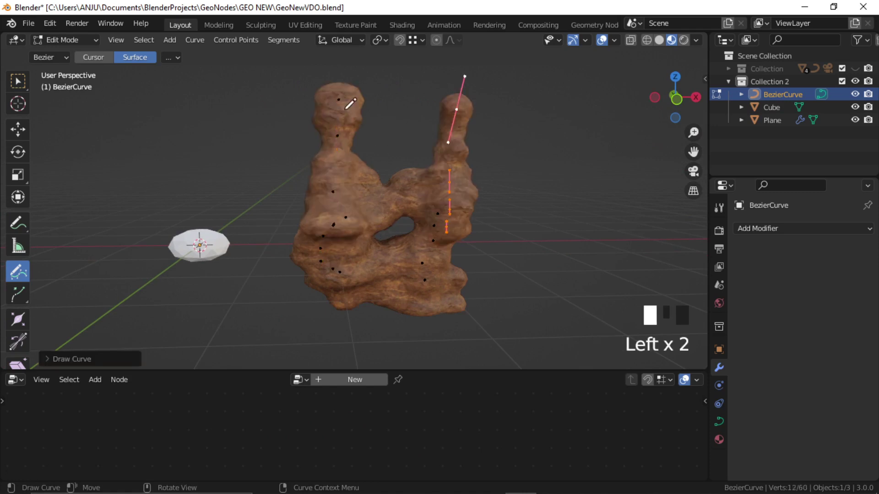
Step: Draw a stroke bridging the two rock columns and further strokes that extend looping arms outward from the rock's side
mouse_move(348, 106)
mouse_down()
mouse_move(427, 92)
mouse_move(456, 108)
mouse_up()
middle_drag(426, 183, 441, 180)
mouse_move(457, 156)
mouse_down()
mouse_move(449, 261)
mouse_move(559, 304)
mouse_up()
mouse_move(461, 240)
mouse_down()
mouse_move(575, 282)
mouse_move(568, 297)
mouse_up()
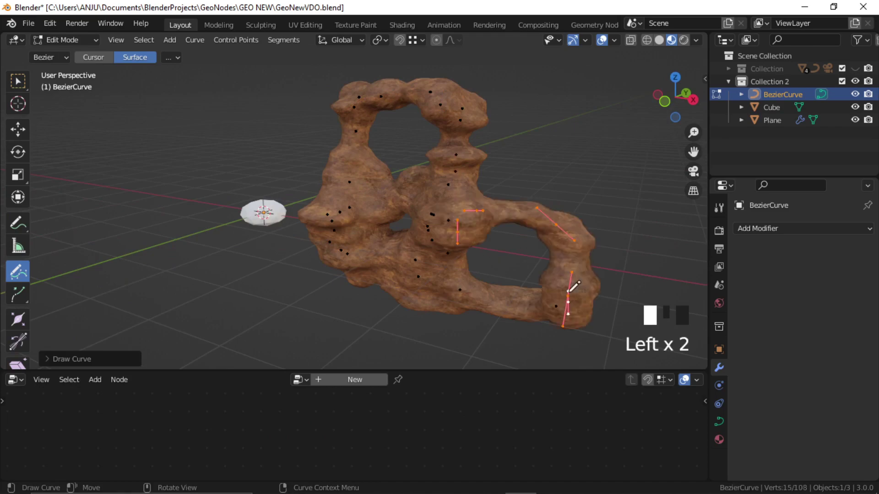
mouse_move(482, 197)
mouse_down()
mouse_move(549, 112)
mouse_move(574, 241)
mouse_up()
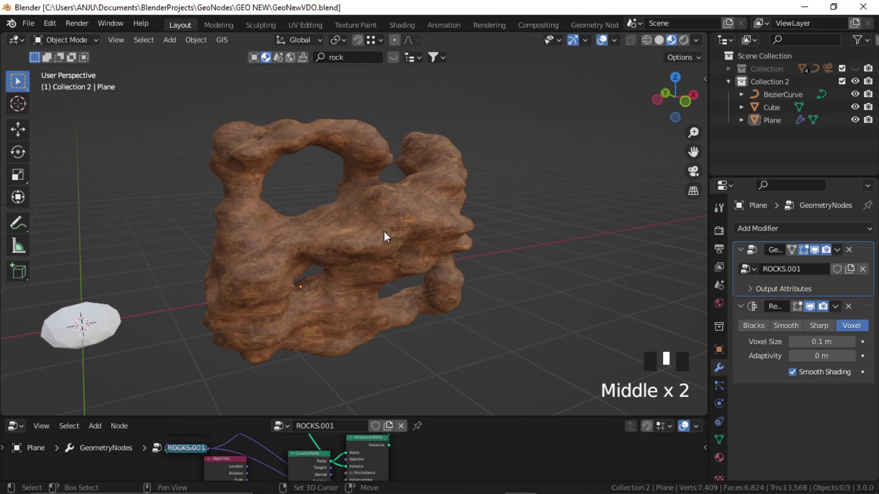
Step: Select the rock and open its ROCKSnMOSS material in the Shading workspace
mouse_move(385, 236)
shift+middle_down()
mouse_move(400, 257)
mouse_move(358, 242)
mouse_move(478, 249)
mouse_move(397, 238)
shift+middle_up()
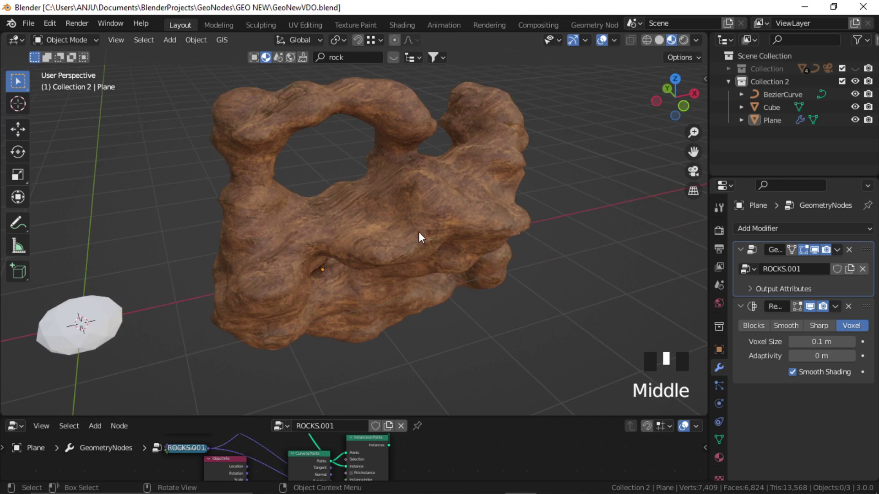
click(361, 238)
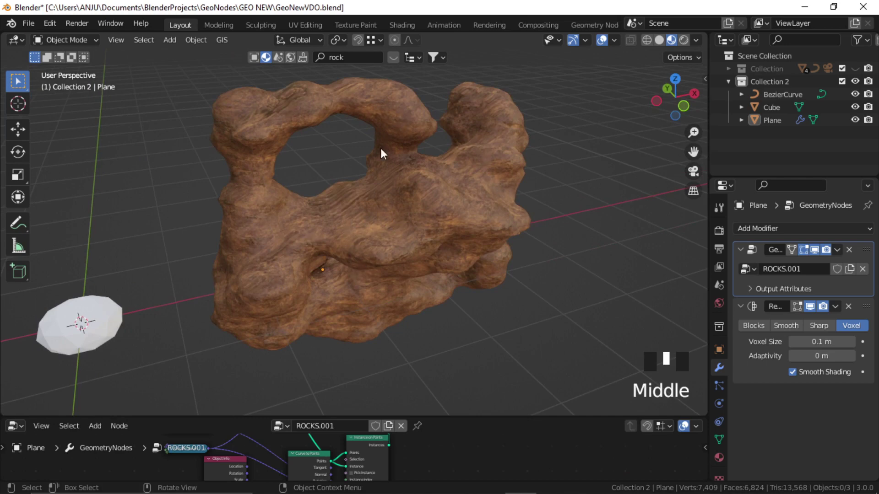
click(402, 24)
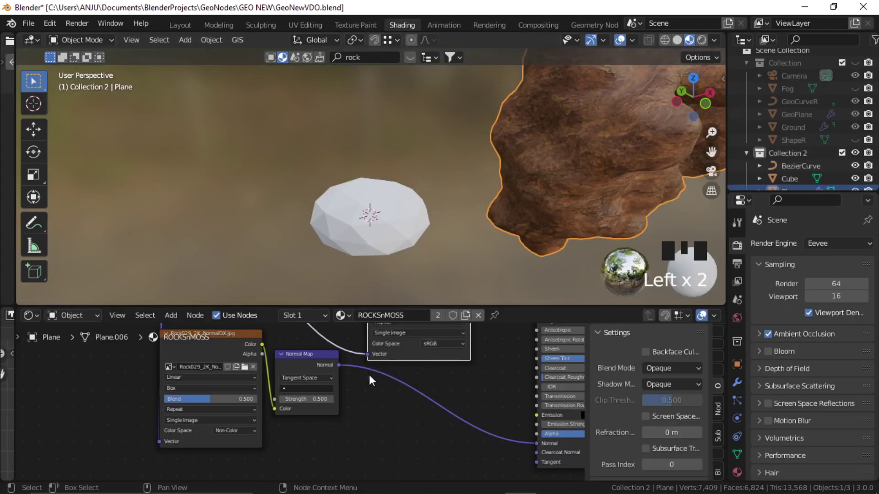
Step: Collapse the rock roughness image node and move the rock color image node closer to the Principled BSDF
scroll(369, 375, down, 3)
middle_drag(378, 383, 407, 438)
scroll(358, 426, up, 3)
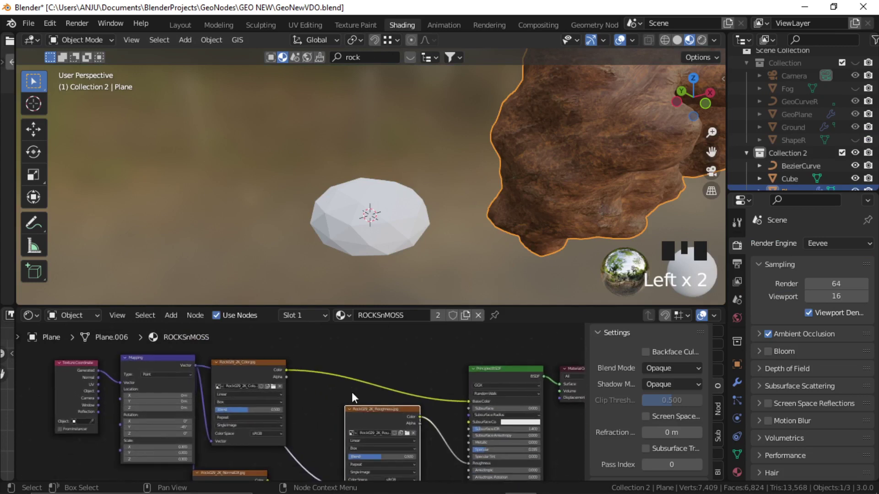
click(350, 409)
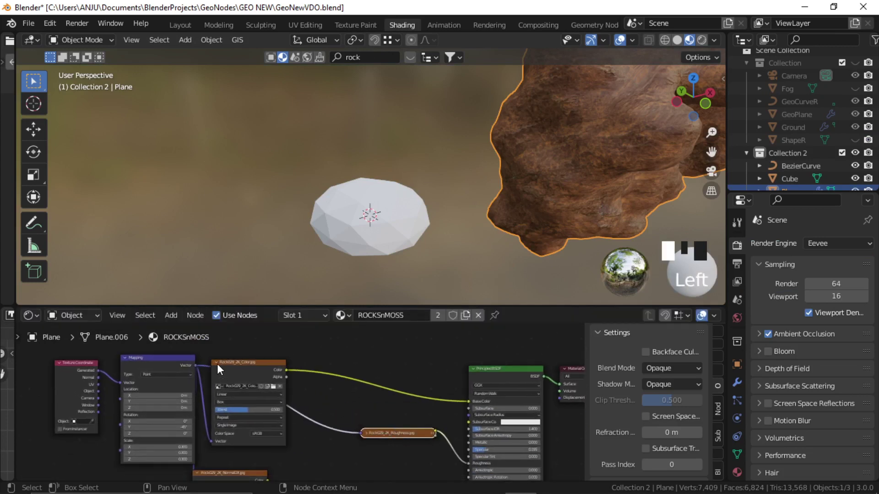
drag(217, 364, 398, 390)
middle_drag(314, 402, 299, 426)
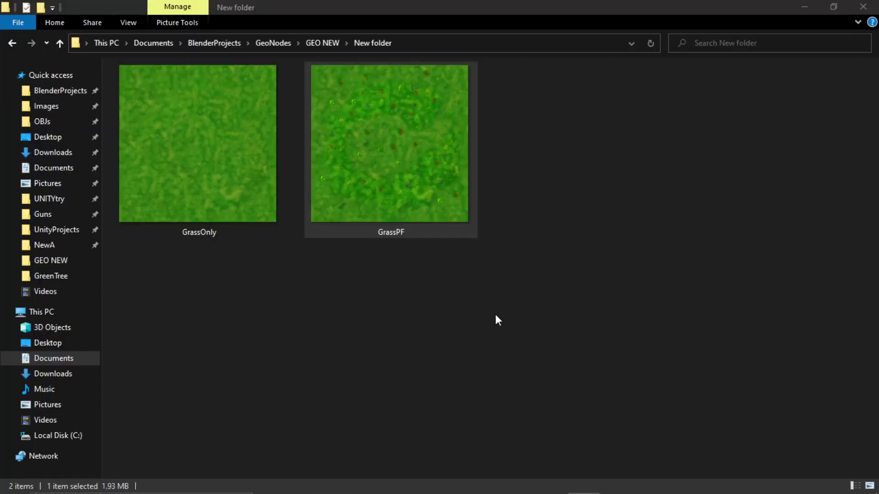
Step: Preview the GrassPF image and add it to the ROCKSnMOSS material as an image texture node above the rock color node
key(Return)
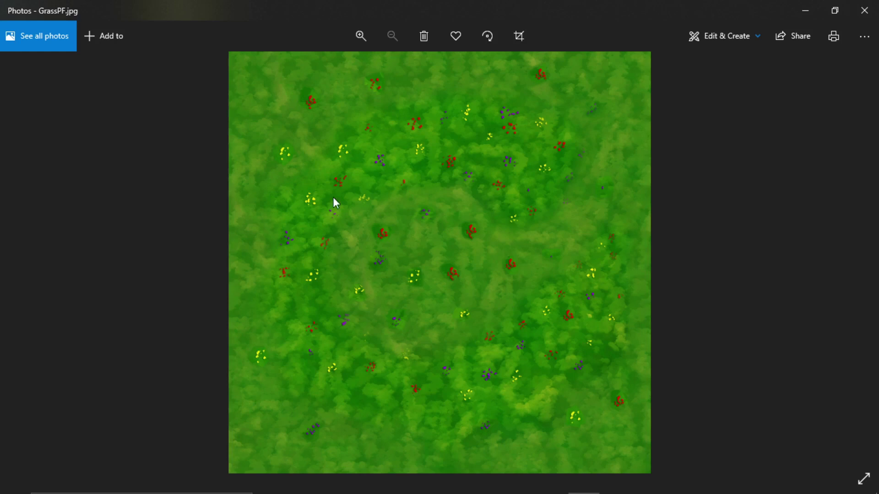
click(864, 10)
drag(440, 229, 315, 321)
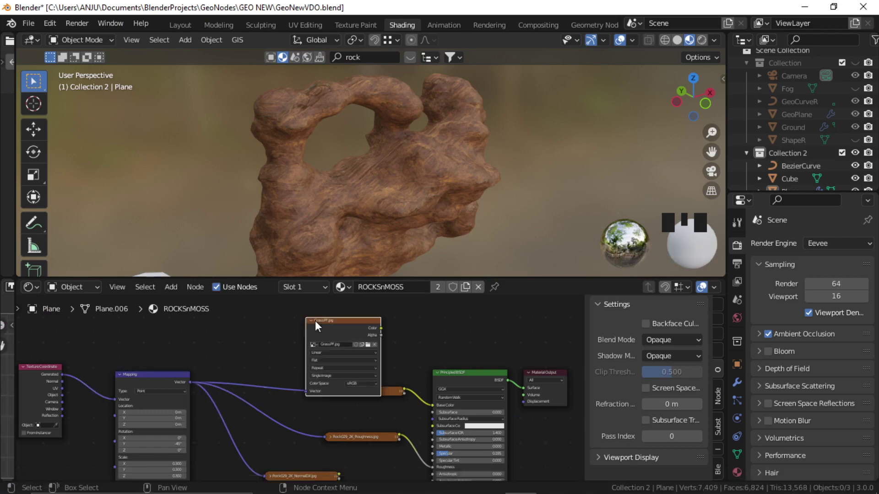
click(314, 355)
Step: Combine the GrassPF.jpg and Rock029_2K_Color.jpg colors through an expanded Mix node feeding the Principled BSDF's Base Color
scroll(392, 378, up, 2)
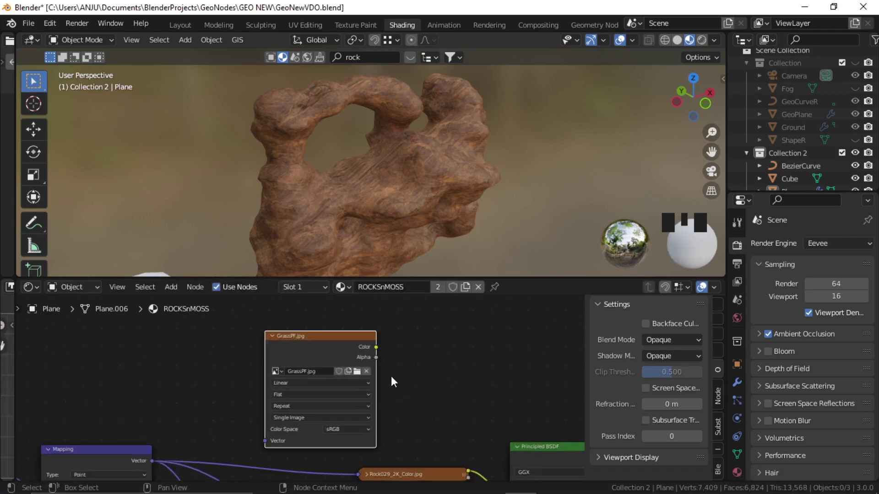
scroll(378, 359, down, 2)
scroll(382, 363, up, 1)
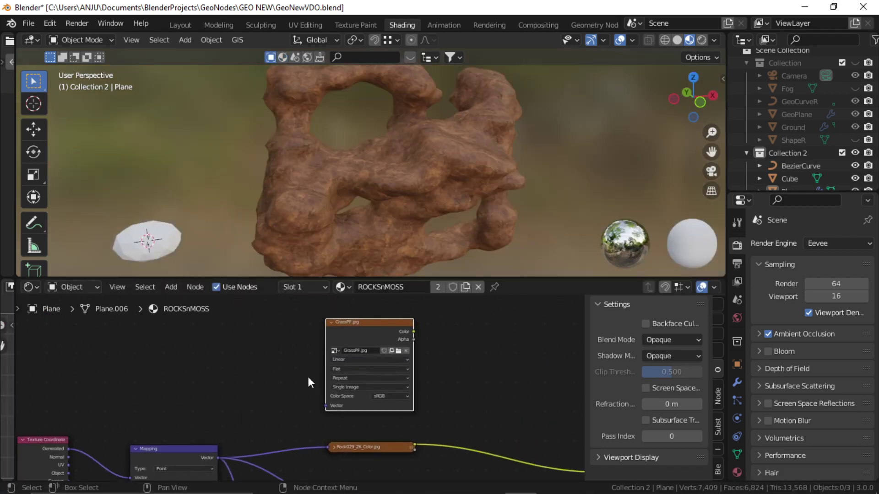
ctrl+scroll(363, 328, right, 2)
click(312, 447)
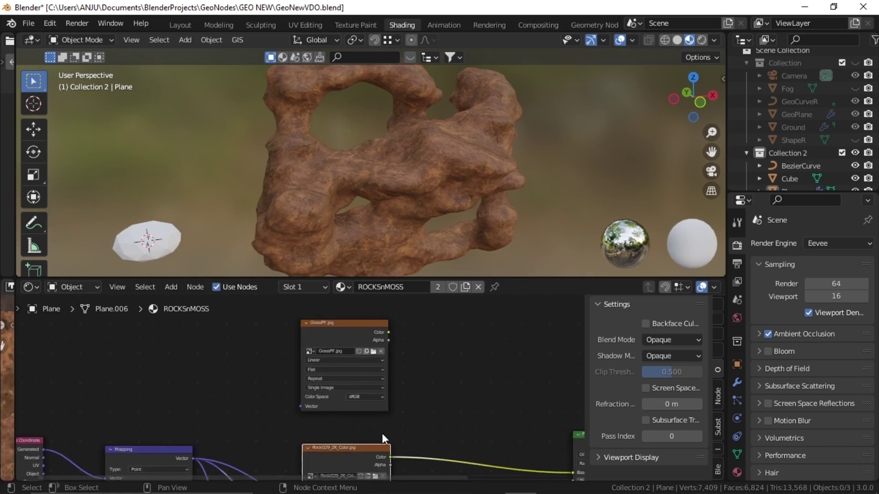
middle_drag(382, 434, 347, 406)
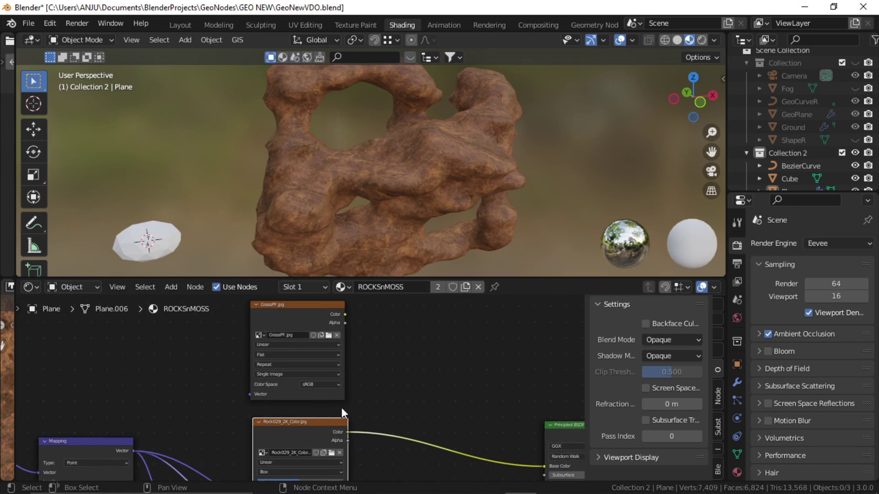
ctrl+shift+right_drag(310, 428, 313, 377)
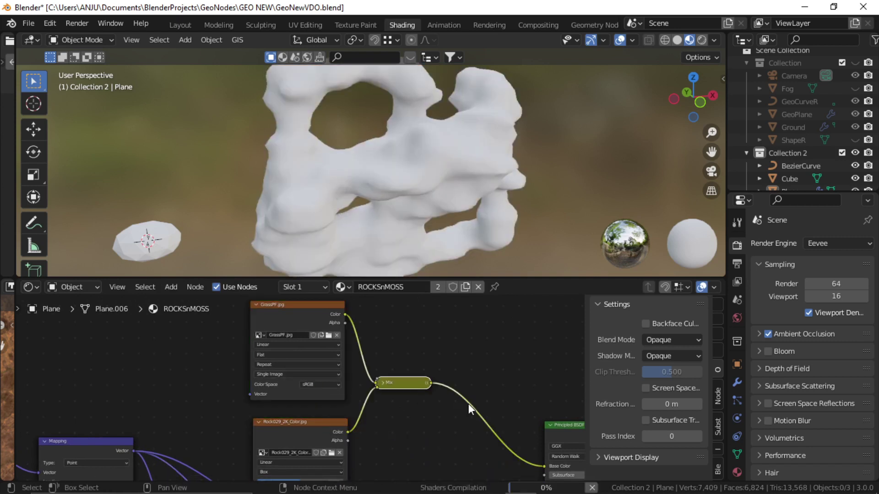
click(383, 384)
drag(421, 408, 440, 414)
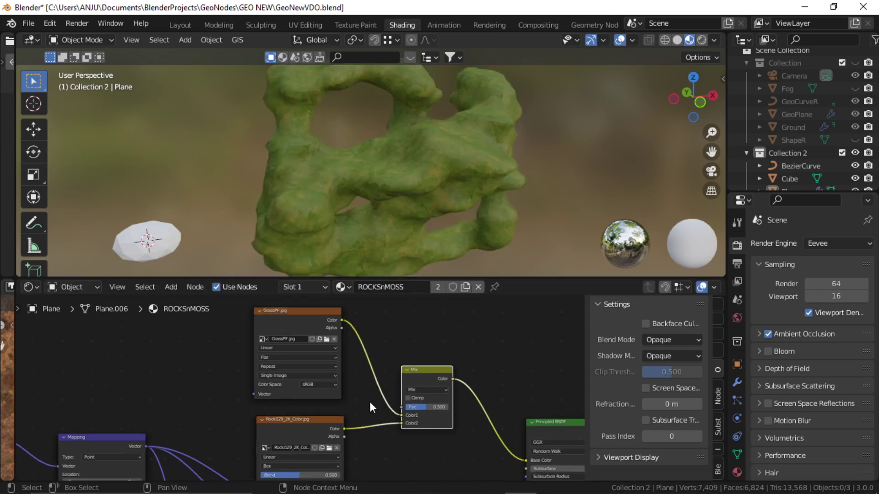
Step: Connect the Mapping node's Vector output to the GrassPF.jpg node and set that node's projection to Box
scroll(369, 399, left, 3)
drag(200, 422, 319, 364)
scroll(371, 382, up, 3)
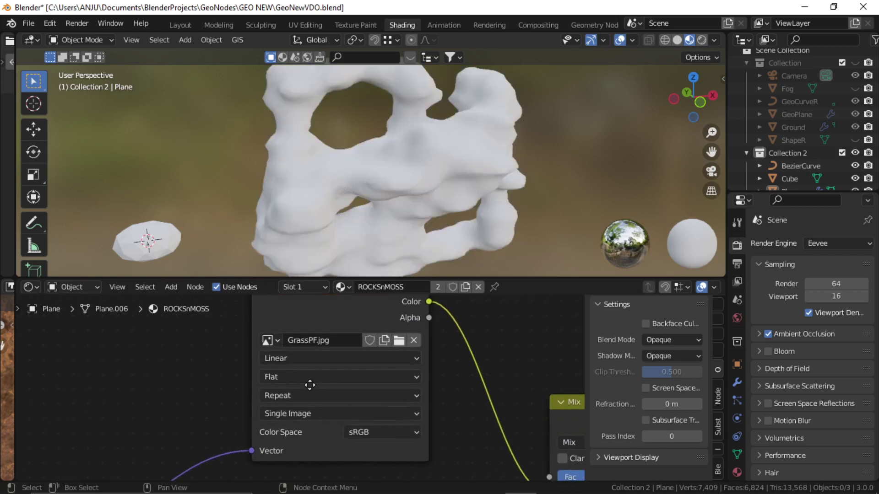
click(320, 377)
click(311, 413)
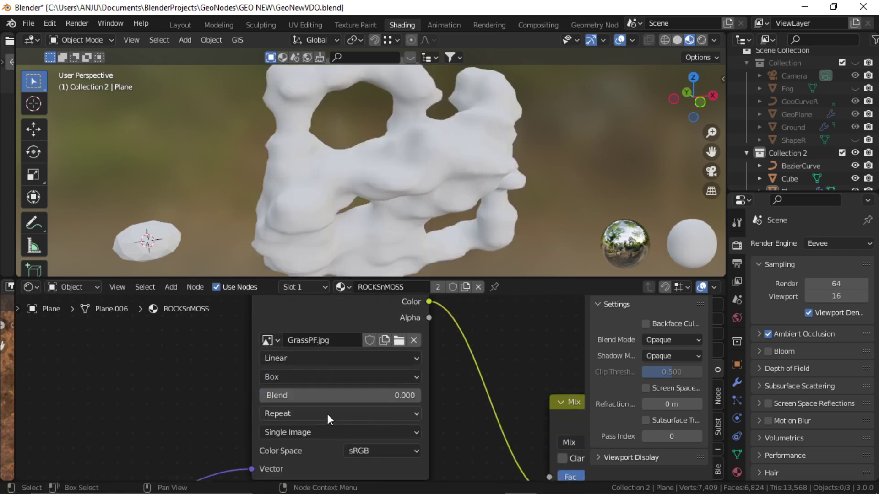
Step: Set the Blend of the GrassPF.jpg texture node's box projection to 0.5
click(328, 414)
click(250, 399)
click(328, 399)
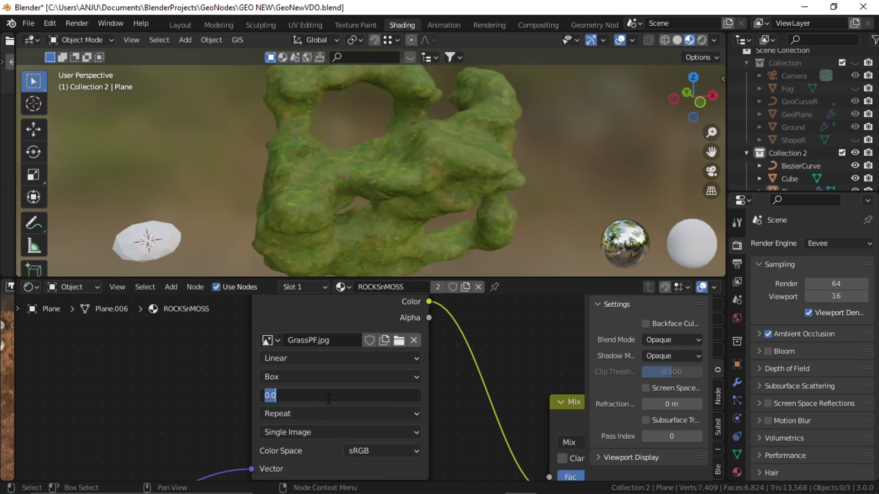
text(0.5)
key(Return)
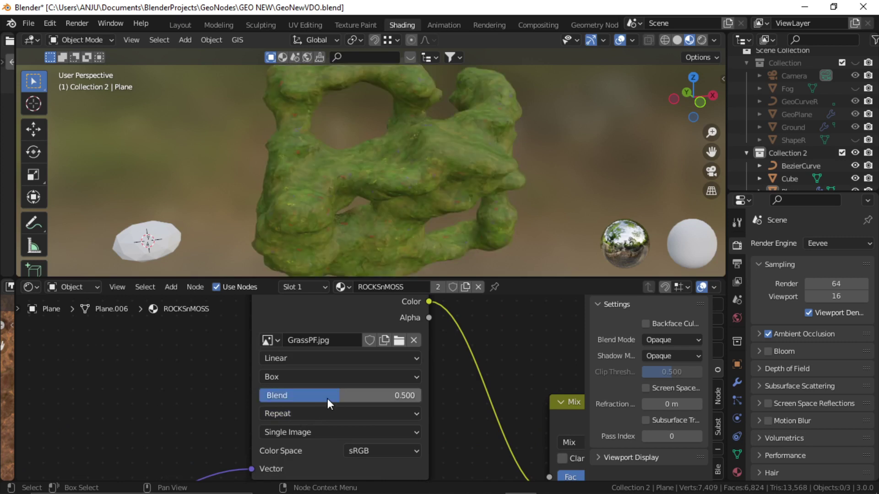
Step: Check the Mapping node's Y rotation and examine how the grass texture covers the rock
scroll(347, 358, down, 2)
middle_drag(192, 403, 279, 359)
click(229, 424)
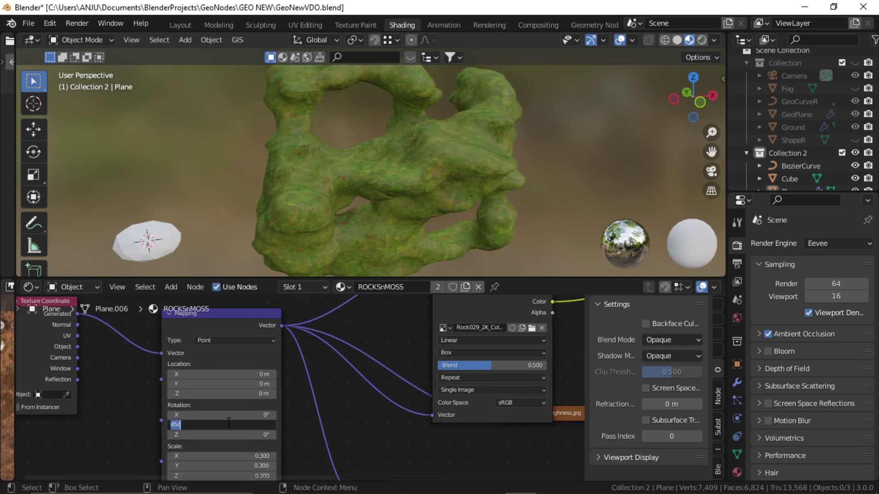
key(Return)
scroll(229, 423, down, 1)
middle_drag(228, 412, 193, 476)
middle_drag(357, 192, 379, 209)
mouse_move(395, 173)
middle_down()
mouse_move(440, 171)
mouse_move(384, 177)
middle_up()
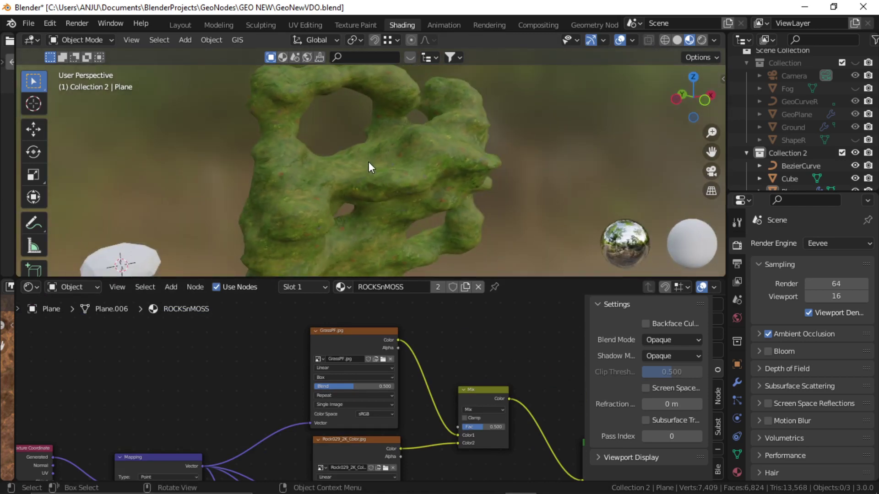
Step: Add a Geometry input node beside the GrassPF.jpg node, leaving room between them for further nodes
scroll(348, 352, up, 4)
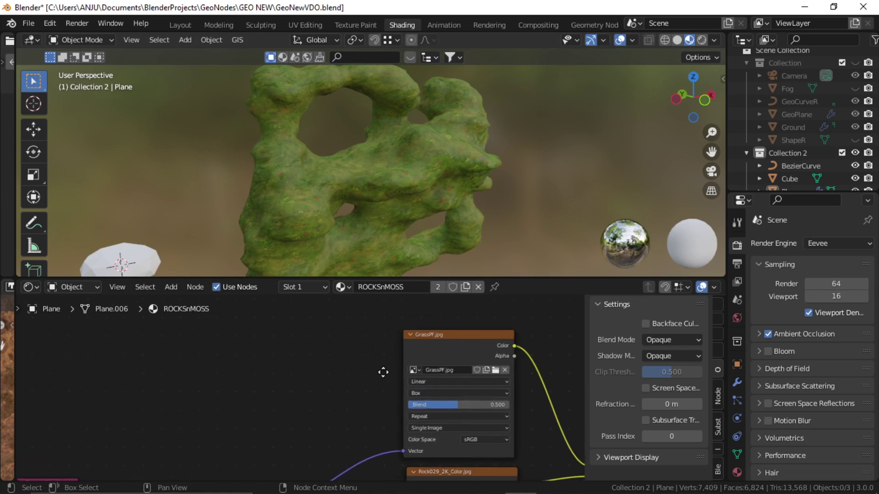
key(shift+a)
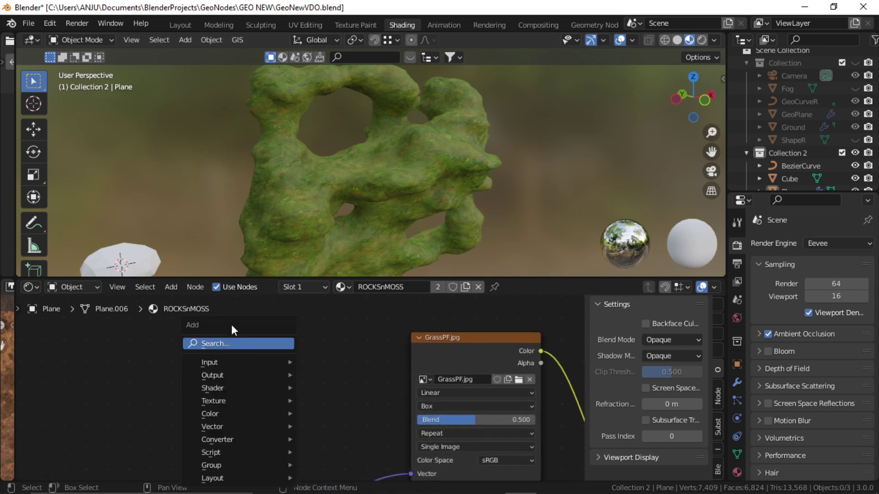
click(233, 342)
text(geo)
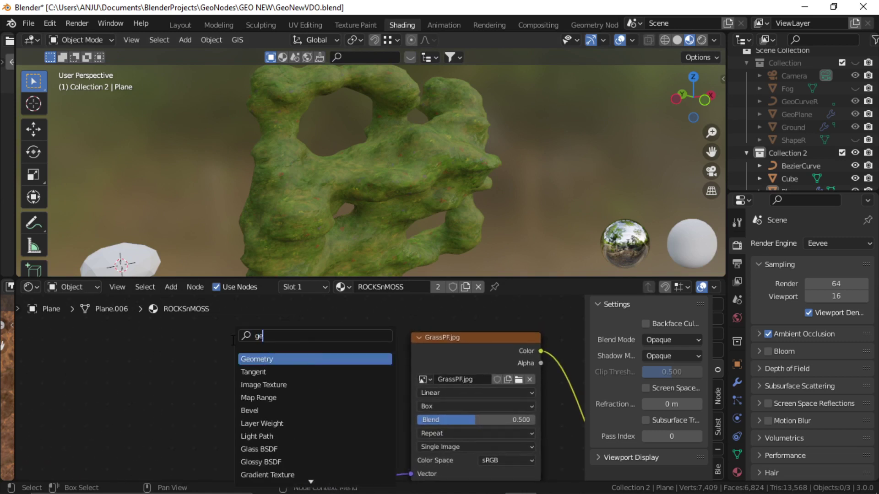
click(300, 359)
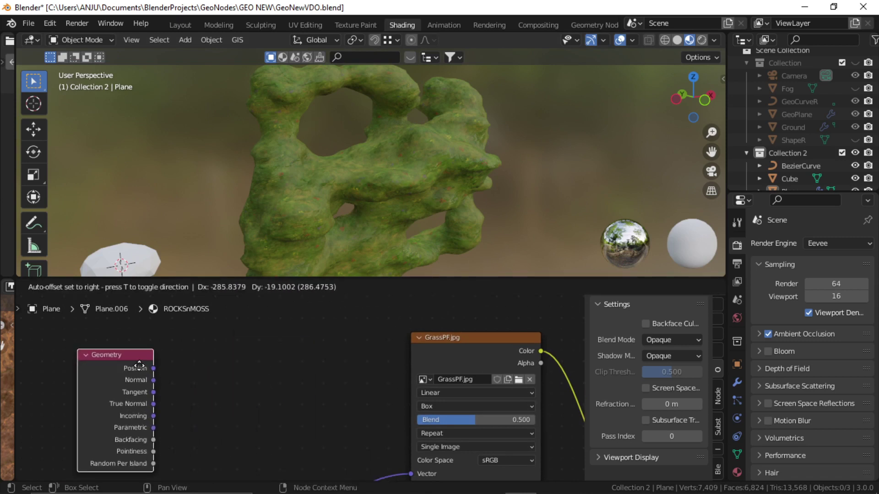
click(201, 369)
drag(106, 350, 104, 348)
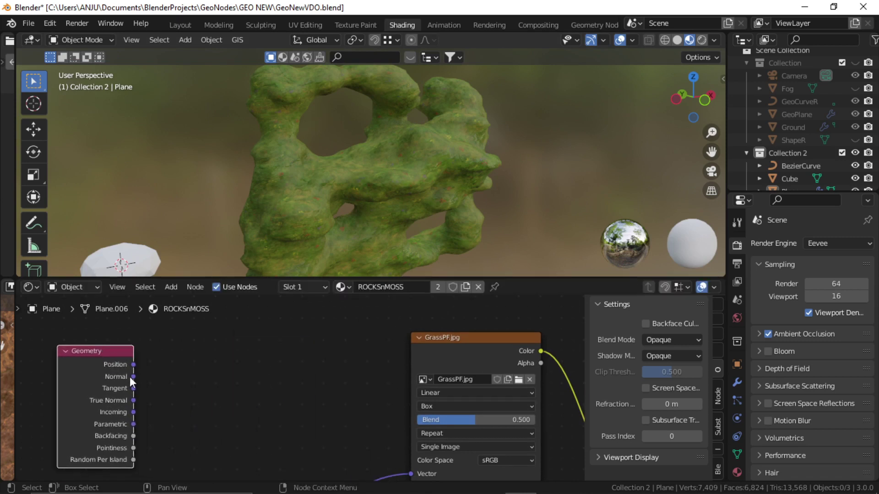
Step: Add a Separate XYZ node and connect the Geometry node's Normal output to its Vector input
key(shift+a)
click(180, 350)
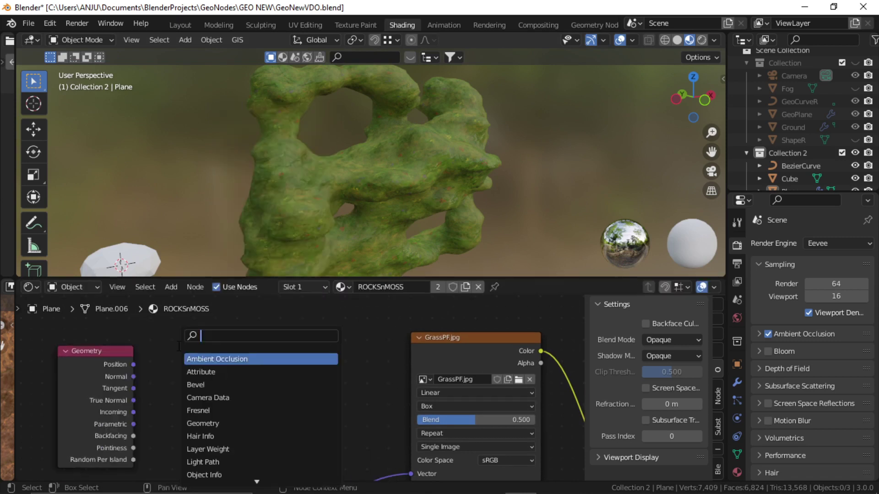
text(sep)
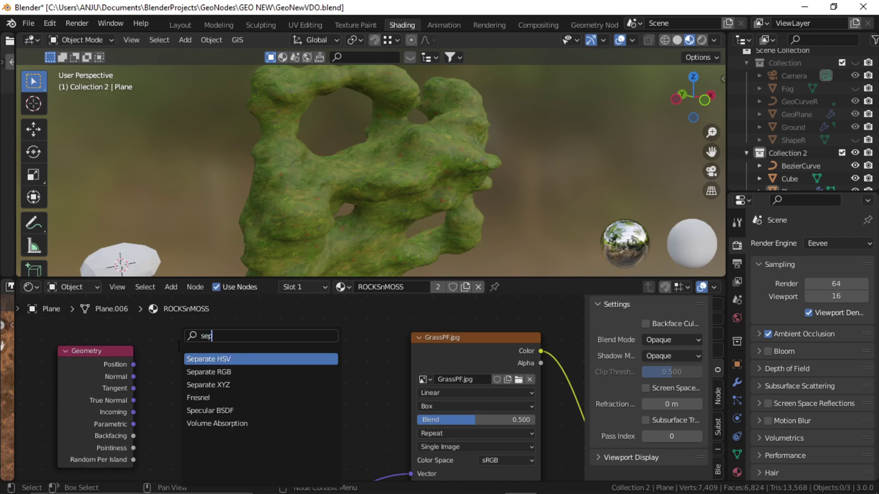
click(238, 384)
click(234, 383)
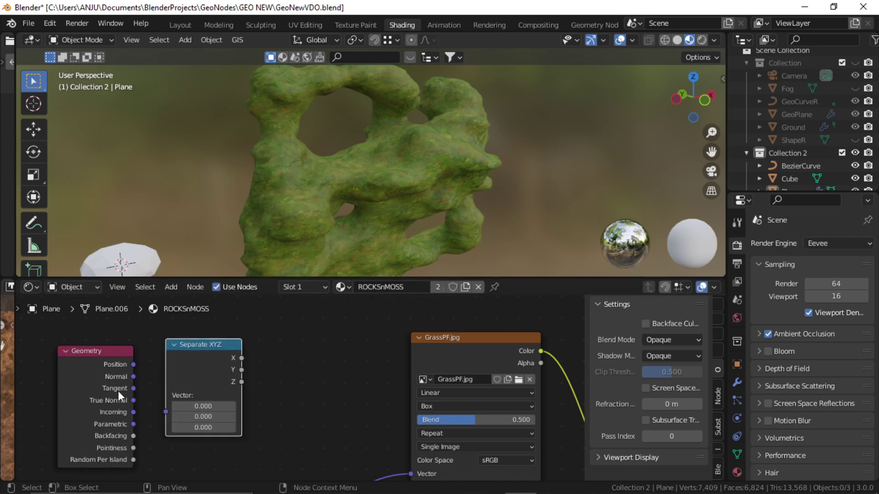
drag(134, 377, 165, 411)
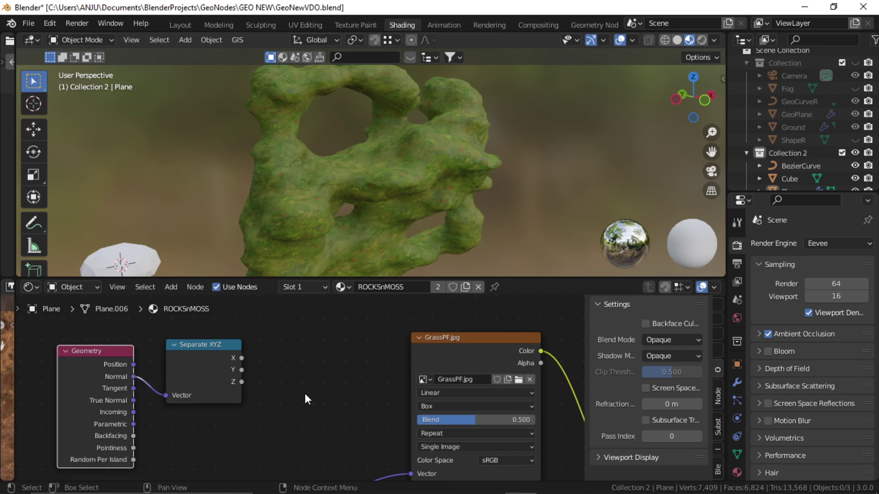
Step: Add a ColorRamp node after Separate XYZ and connect the Z output to its Fac input
middle_drag(225, 380, 202, 391)
drag(195, 332, 74, 416)
middle_drag(182, 391, 152, 397)
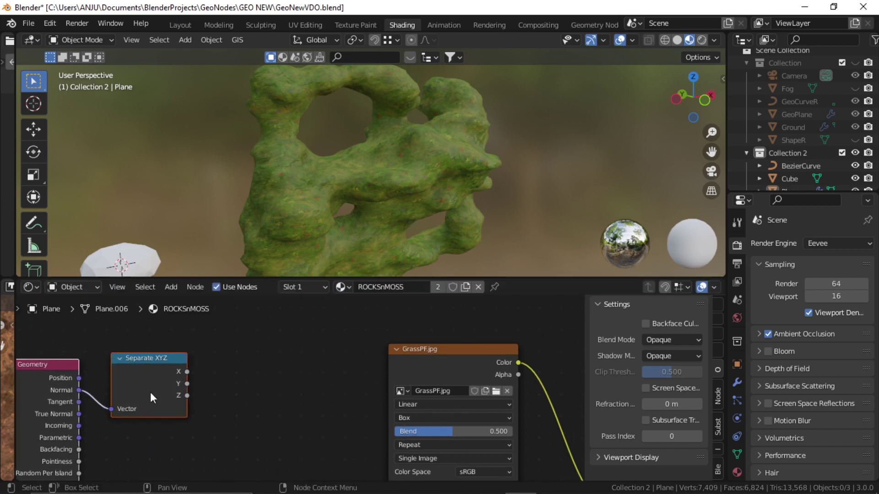
click(264, 411)
key(shift+a)
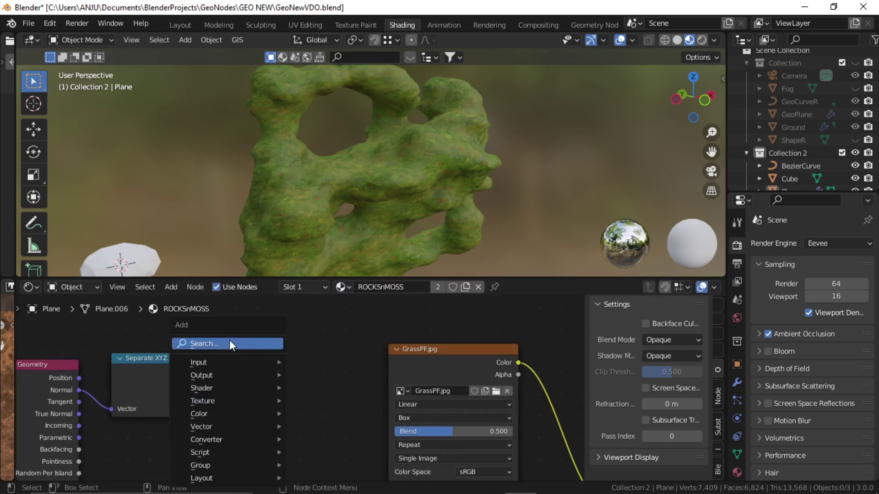
click(230, 341)
text(col)
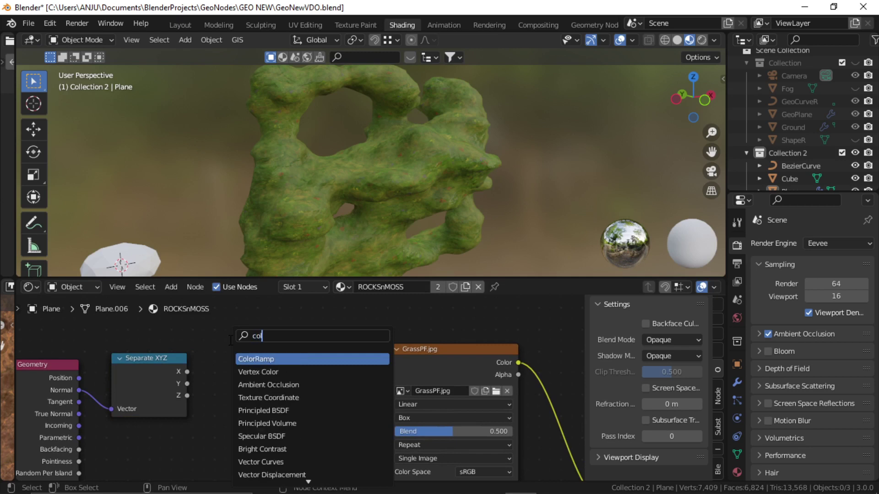
click(260, 359)
click(198, 399)
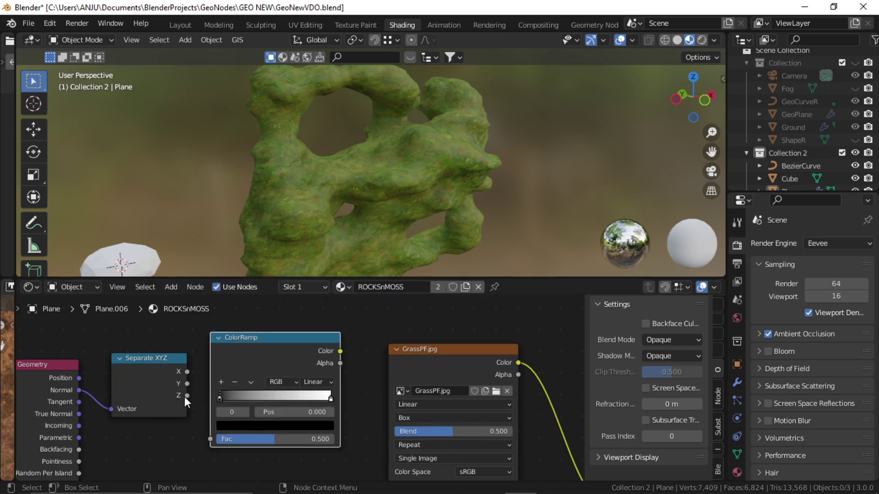
drag(185, 398, 212, 440)
Step: Connect the ColorRamp's Color output to the Mix node's Fac input and inspect the moss distribution
middle_drag(413, 403, 227, 399)
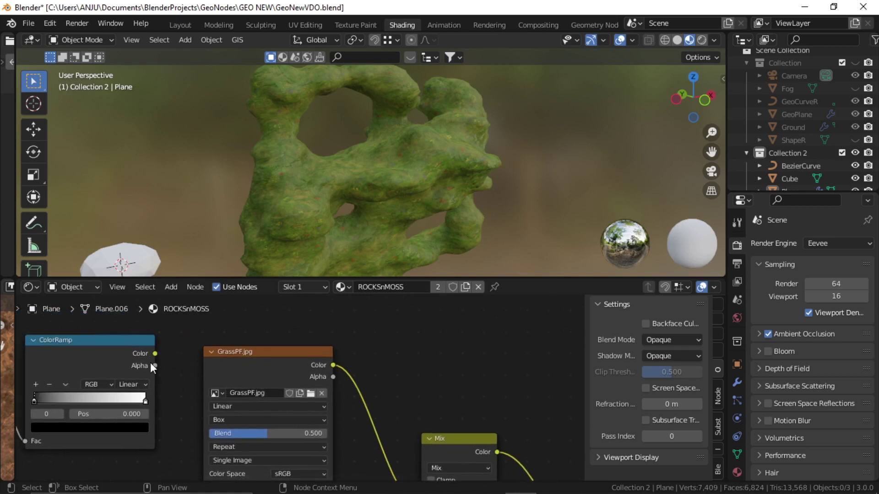
middle_drag(409, 428, 416, 403)
drag(162, 328, 432, 453)
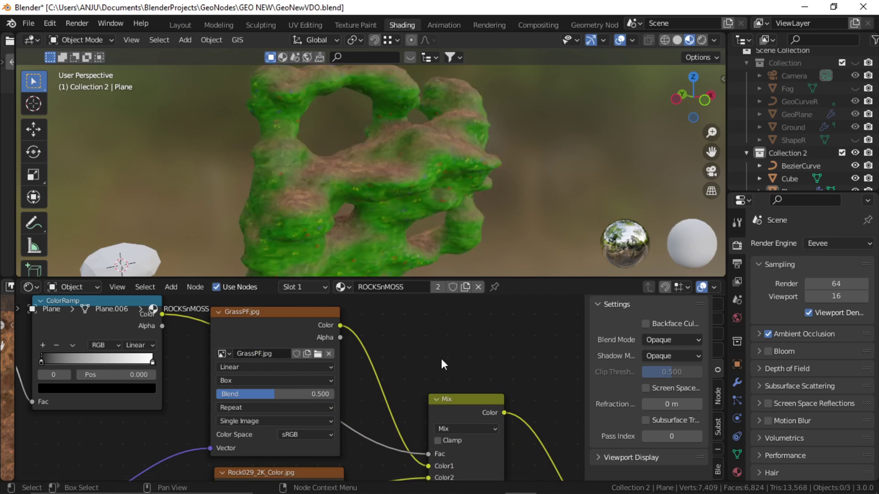
mouse_move(447, 339)
middle_down()
mouse_move(452, 358)
mouse_move(461, 344)
middle_up()
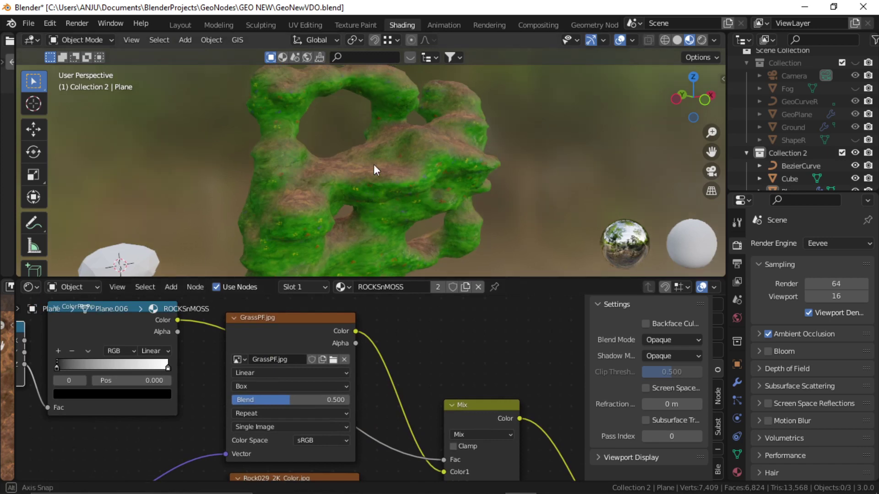
middle_drag(374, 164, 375, 187)
Step: Swap the Mix node's color inputs so the rock feeds Color1 and the grass feeds Color2
middle_drag(494, 388, 275, 347)
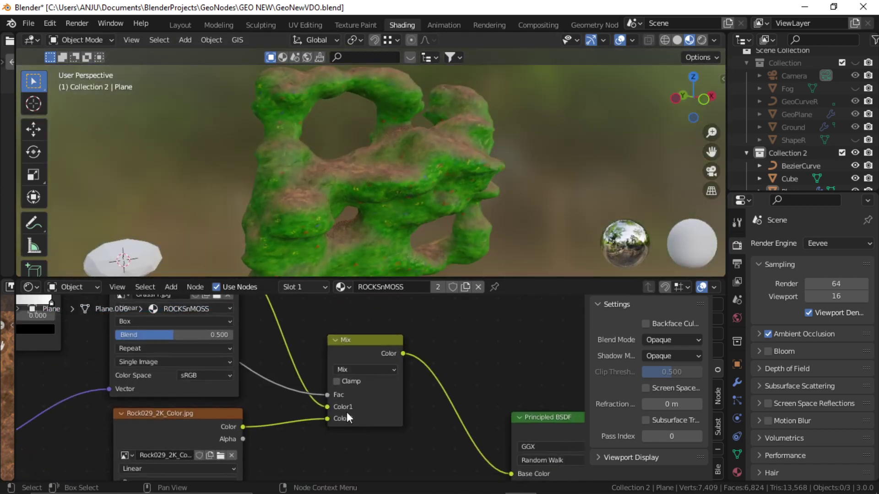
mouse_move(329, 407)
mouse_down()
mouse_move(327, 431)
mouse_move(327, 418)
mouse_up()
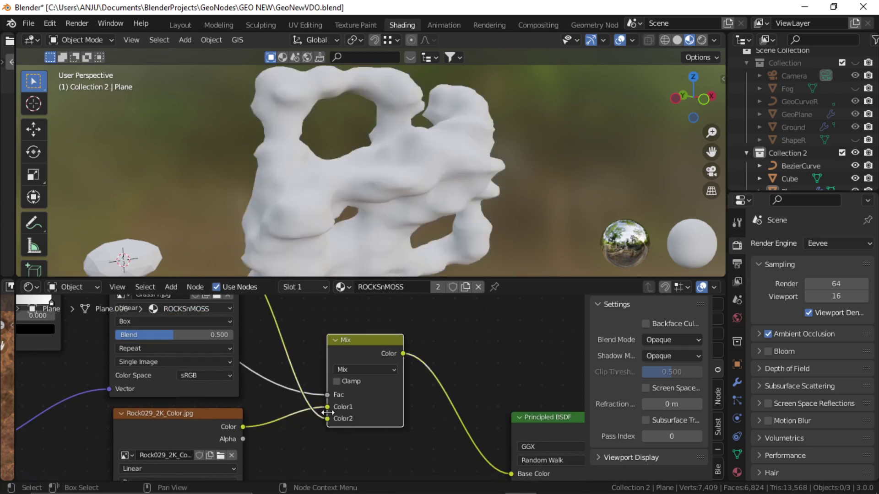
middle_drag(438, 333, 451, 358)
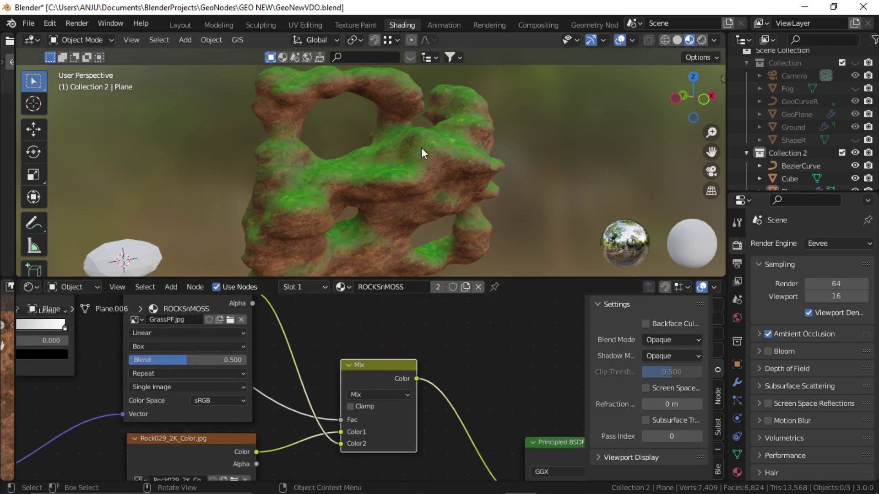
mouse_move(422, 147)
middle_down()
mouse_move(479, 172)
mouse_move(281, 178)
mouse_move(366, 217)
mouse_move(360, 195)
mouse_move(412, 153)
middle_up()
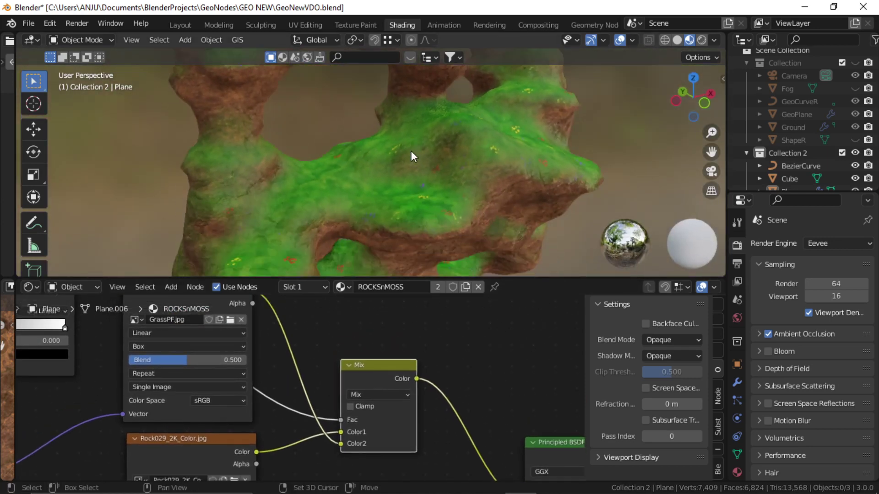
Step: Shift the ColorRamp's black stop toward the white stop to limit the grass to the rock's upward-facing surfaces
scroll(404, 389, down, 2)
middle_drag(402, 384, 536, 395)
scroll(458, 389, up, 1)
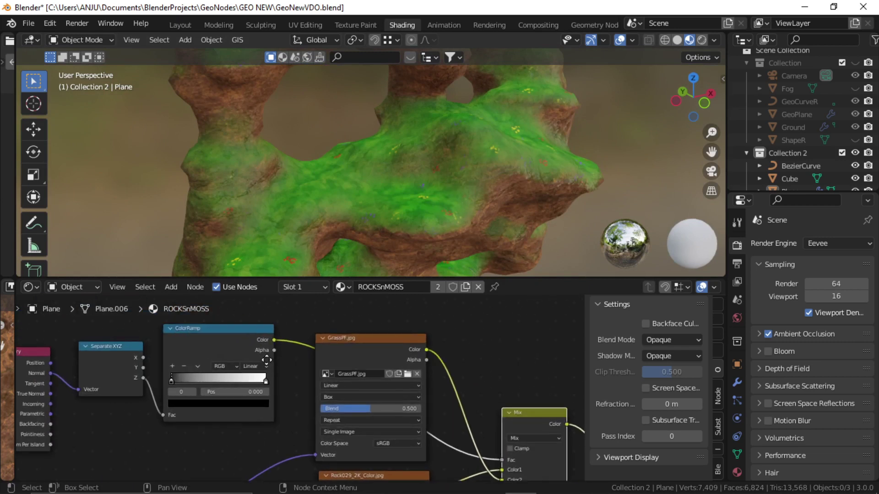
middle_drag(266, 357, 335, 376)
scroll(248, 400, up, 1)
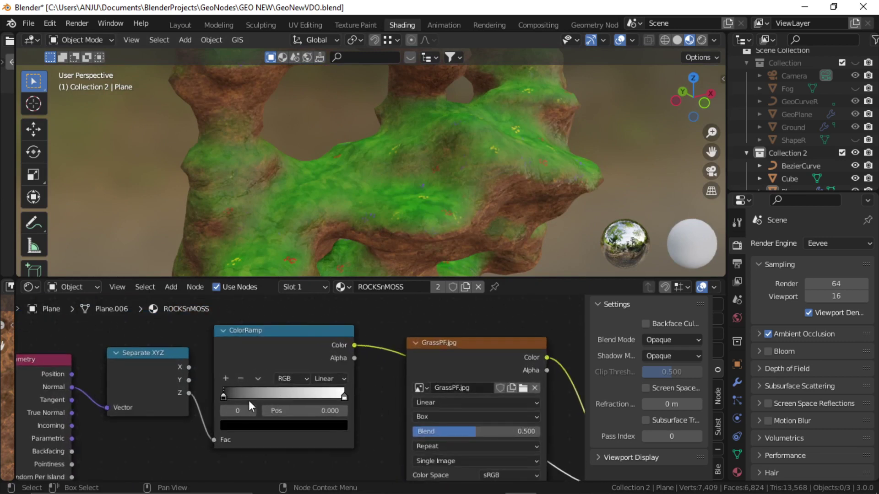
drag(224, 396, 252, 396)
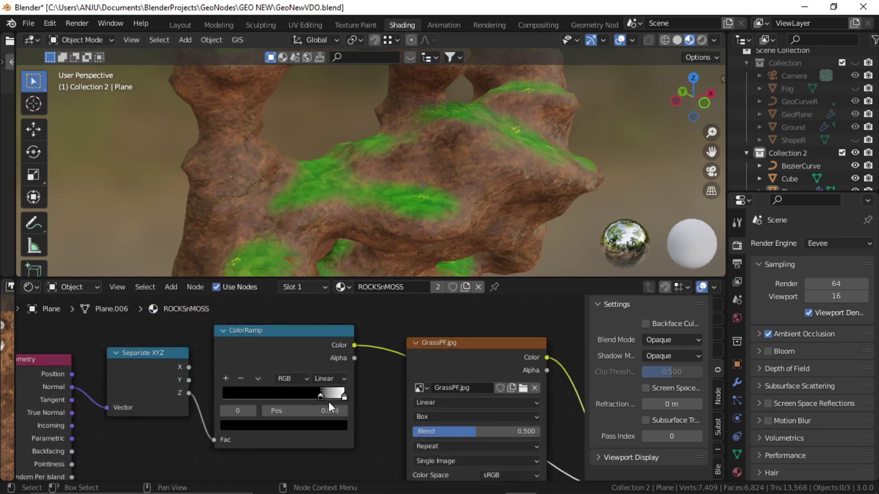
drag(329, 402, 307, 403)
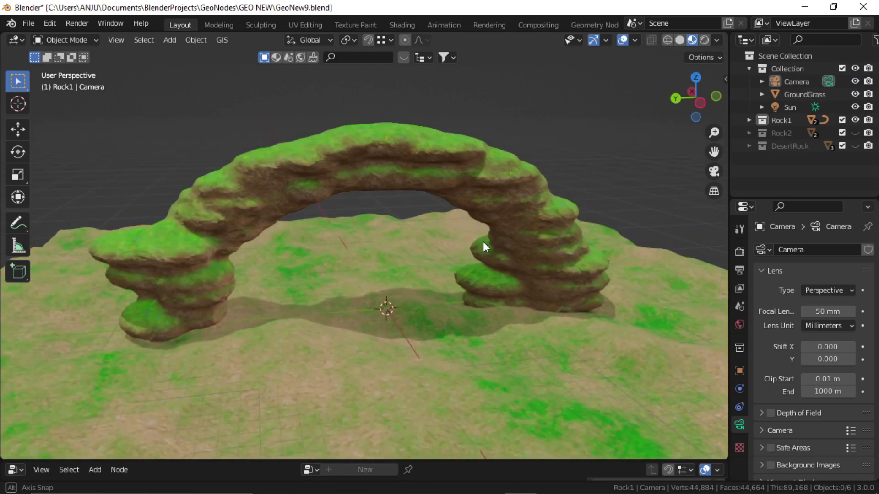
Step: Examine the finished rock arch in GeoNew9.blend and the DrawMeR1 and Shape1 objects in its Rock1 collection
middle_drag(483, 241, 424, 258)
scroll(424, 260, up, 3)
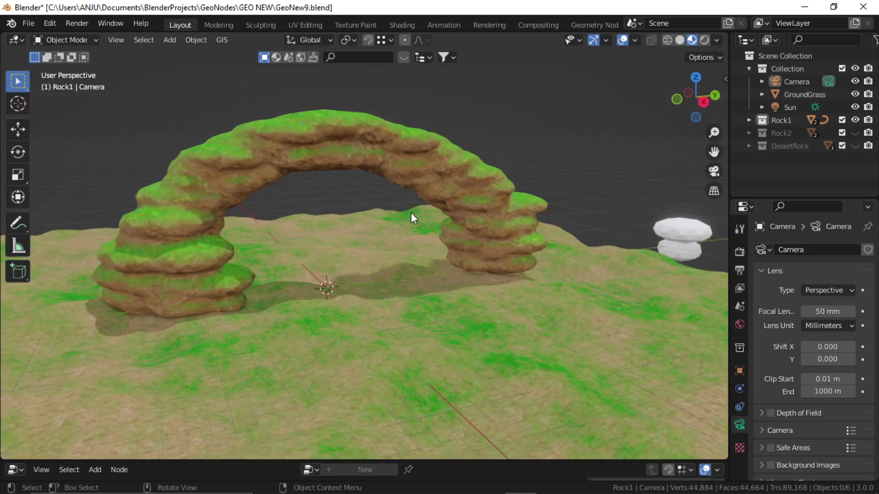
middle_drag(472, 213, 412, 254)
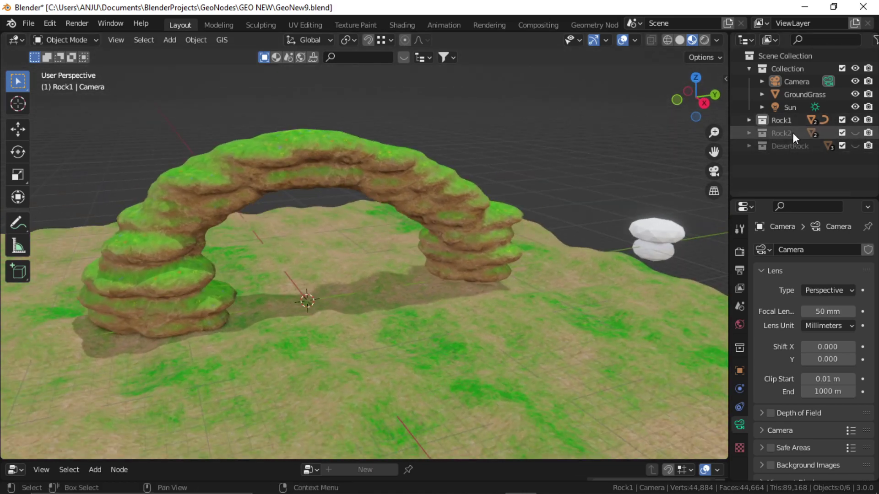
click(749, 120)
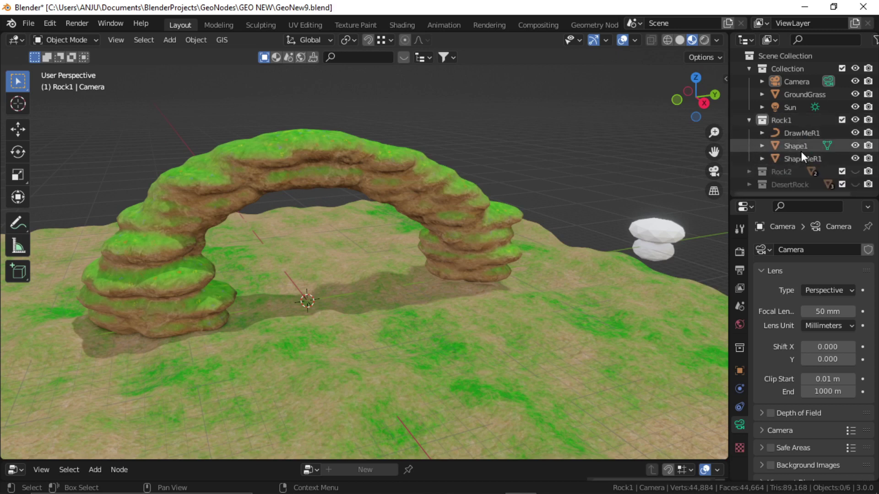
click(800, 135)
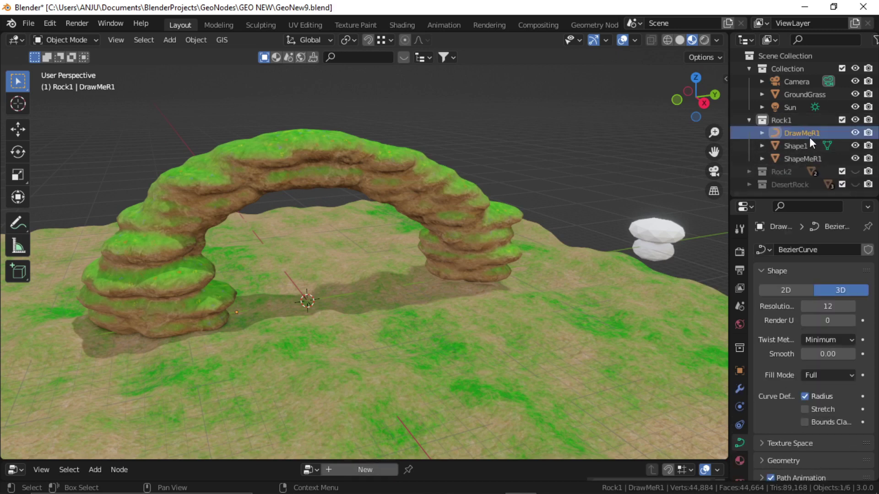
click(796, 145)
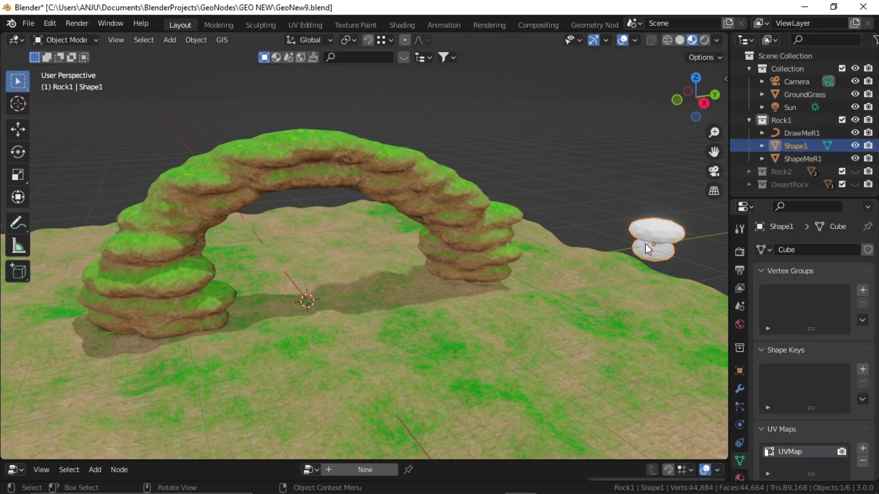
Step: Extrude the outer vertical edge of ShapeMeR1's plane at the arch's far foot outward, away from the arch
click(802, 159)
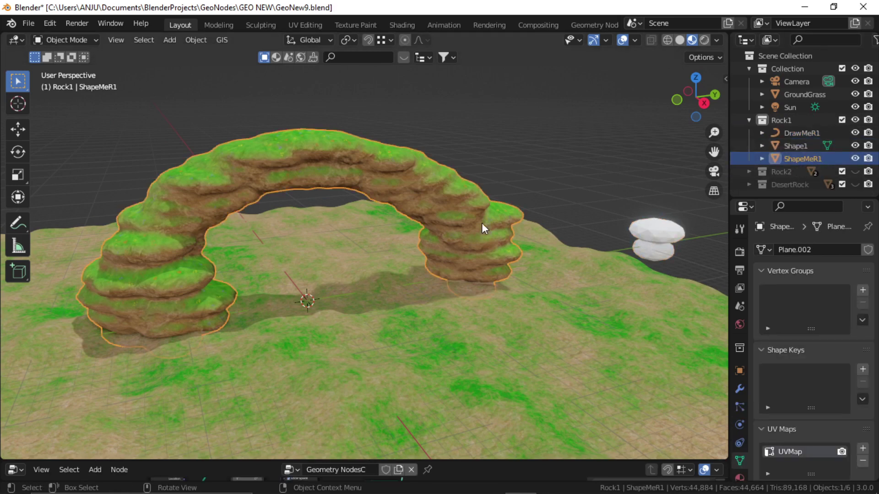
middle_drag(482, 223, 474, 244)
key(Tab)
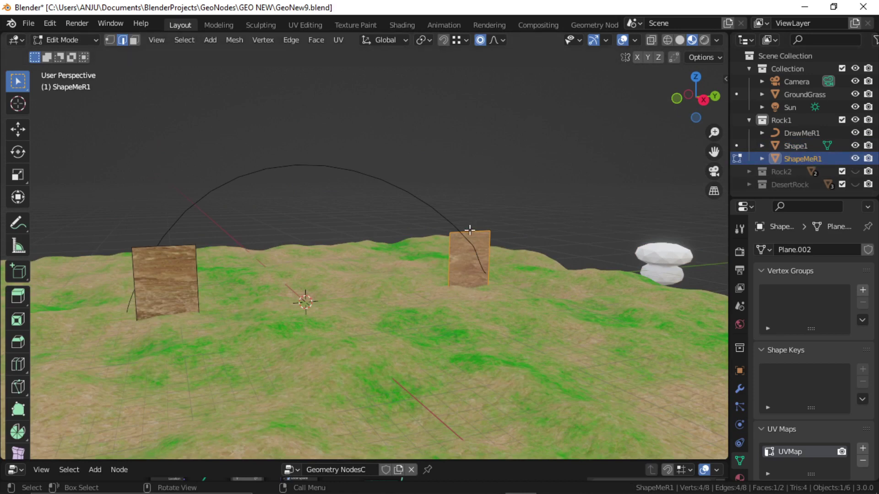
click(492, 246)
key(e)
key(x)
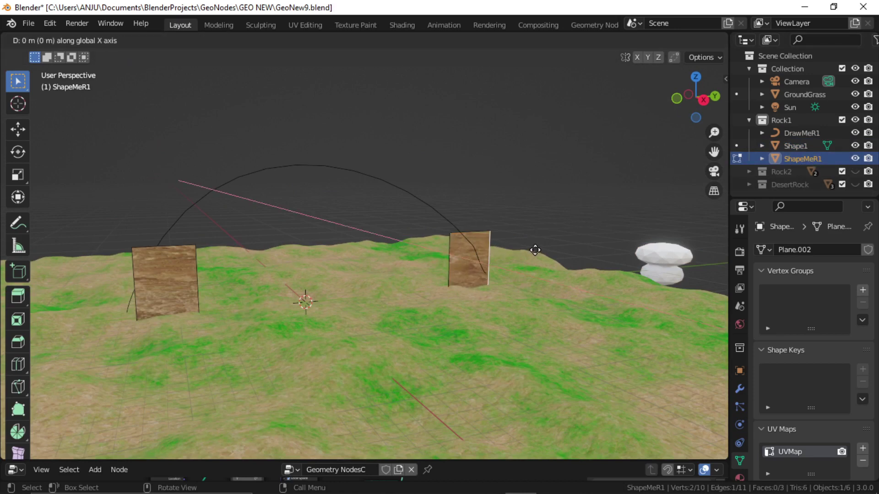
click(593, 251)
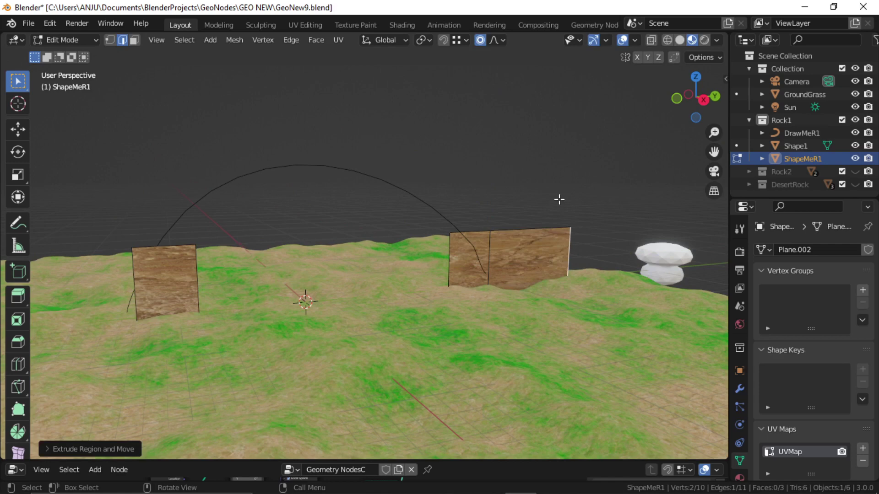
key(Tab)
Step: Draw strokes in the DrawMeR1 curve for a tall pillar above the widened foot and a second arch on top of the first
click(800, 133)
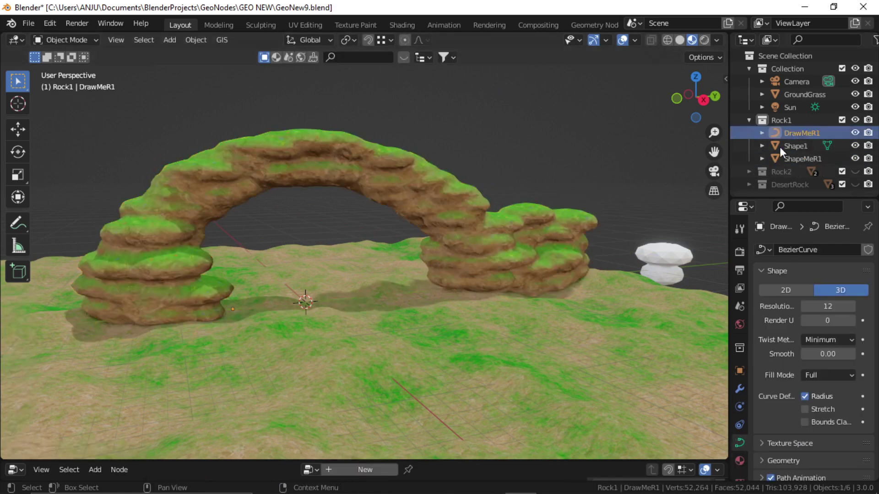
key(Tab)
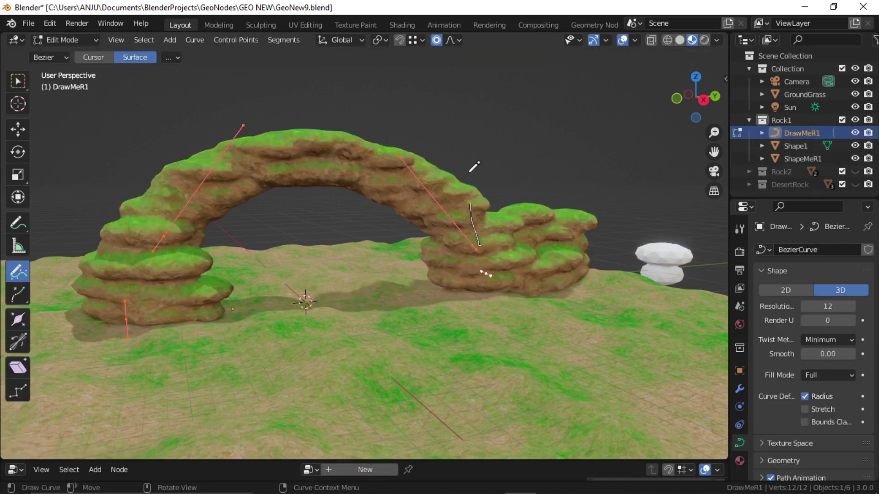
mouse_move(546, 128)
mouse_down()
mouse_move(542, 205)
mouse_move(512, 74)
mouse_up()
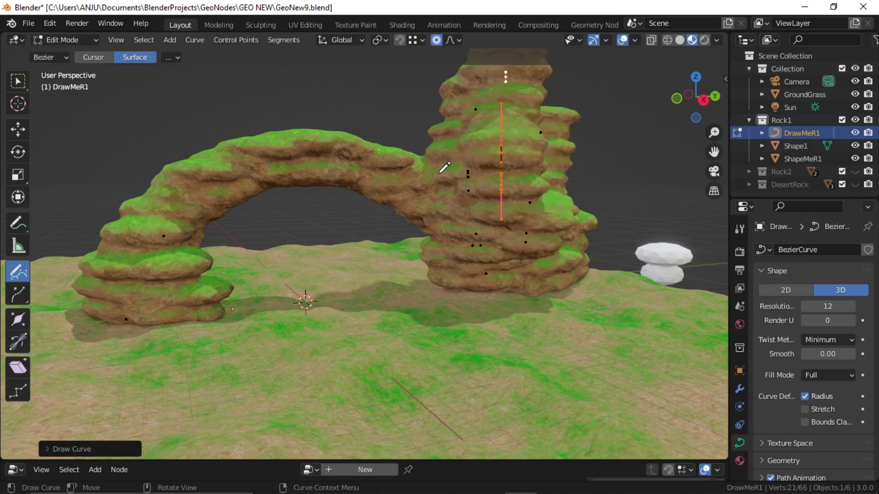
mouse_move(438, 173)
mouse_down()
mouse_move(362, 90)
mouse_move(195, 157)
mouse_up()
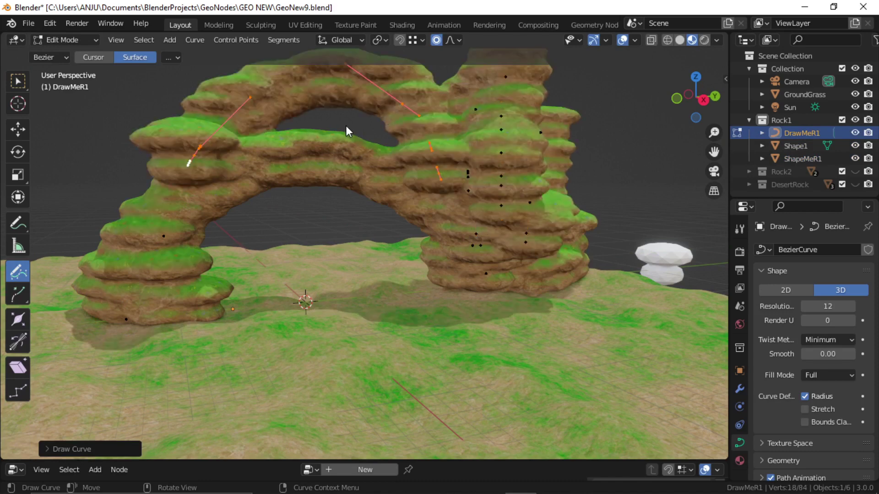
key(Tab)
click(437, 163)
shift+middle_drag(438, 163, 616, 212)
click(616, 213)
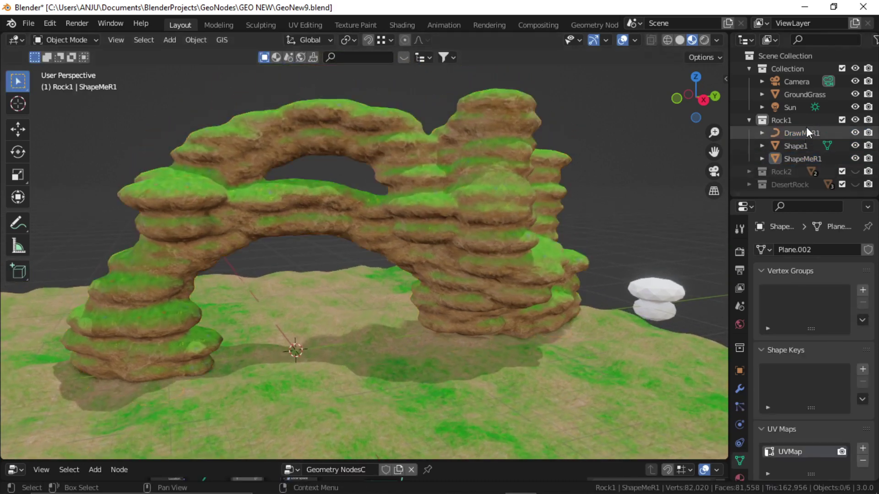
Step: Hide the Rock1 collection, show Rock2, and examine its grassy cliff and the Shape2 object
click(854, 120)
click(748, 172)
click(855, 171)
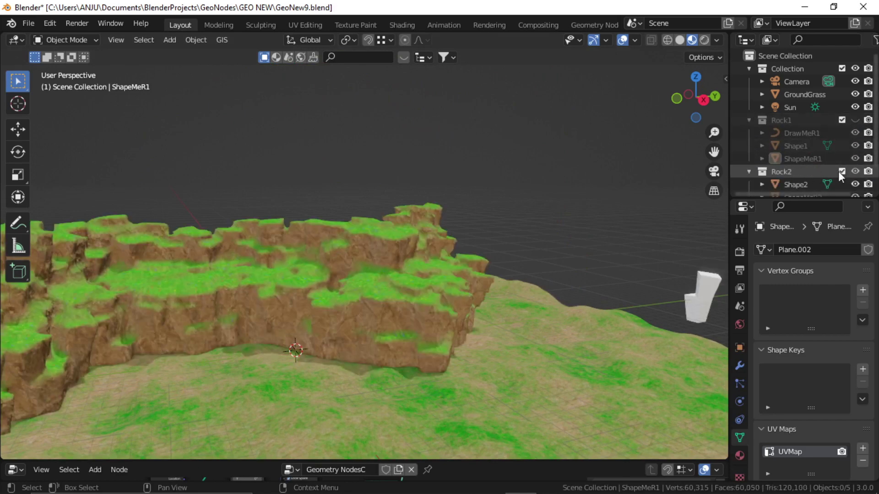
mouse_move(434, 233)
middle_down()
mouse_move(413, 216)
mouse_move(446, 213)
mouse_move(415, 218)
mouse_move(434, 231)
middle_up()
middle_drag(490, 239, 632, 257)
click(677, 255)
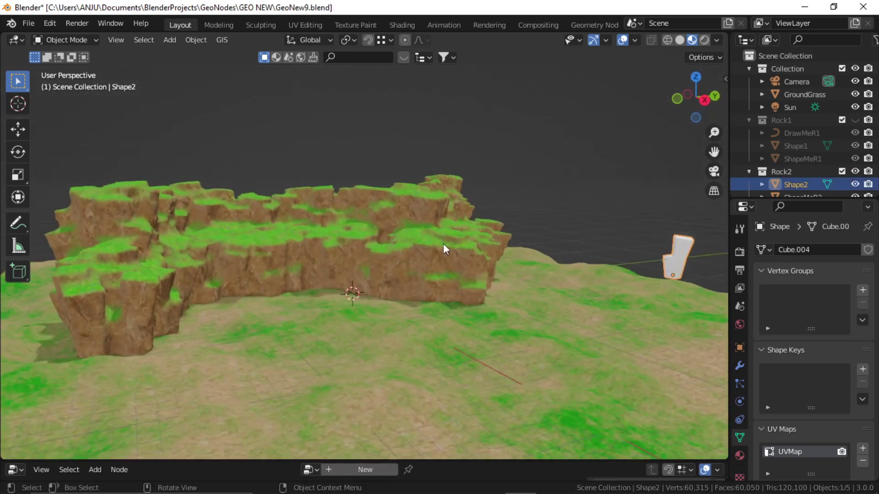
Step: Show the DesertRock collection, hide Rock1, Rock2 and GroundGrass, and inspect the desert arches
click(749, 172)
click(754, 122)
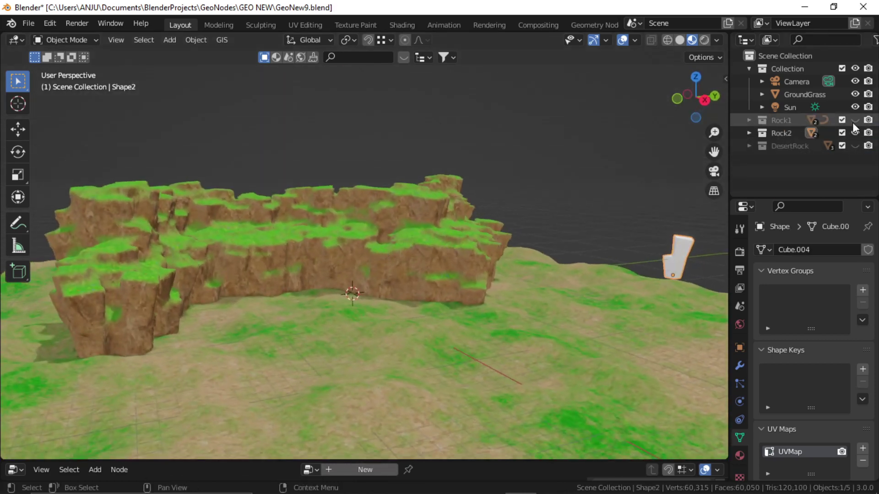
click(854, 120)
click(854, 145)
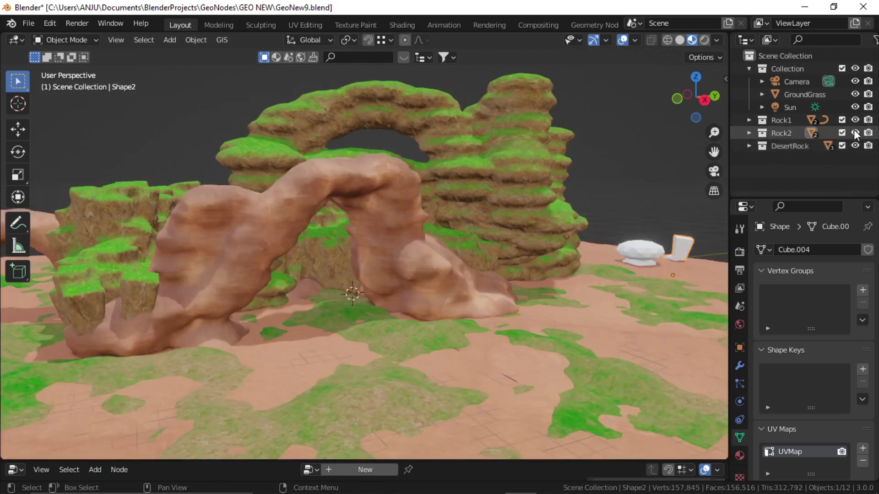
drag(854, 132, 854, 94)
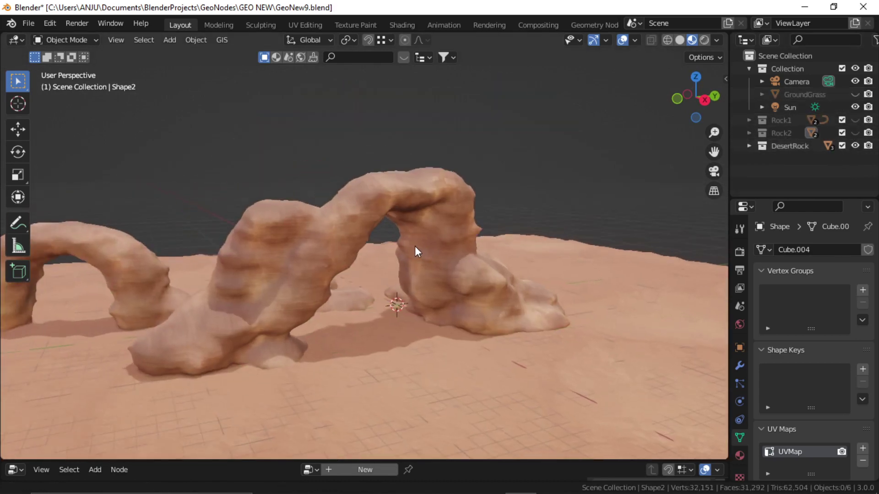
middle_drag(416, 249, 659, 204)
Step: Draw strokes in the DrawMeDR curve for arches stacked on the large desert arch and a leg sloping down to the ground
click(749, 146)
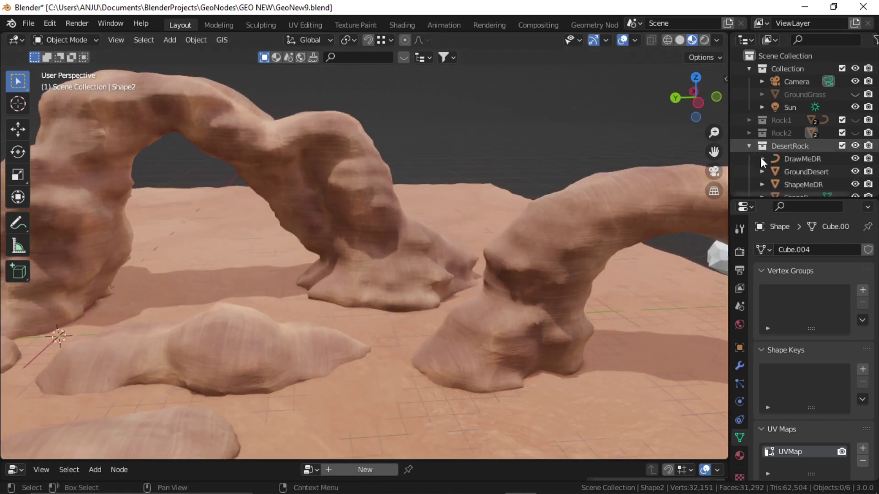
click(809, 159)
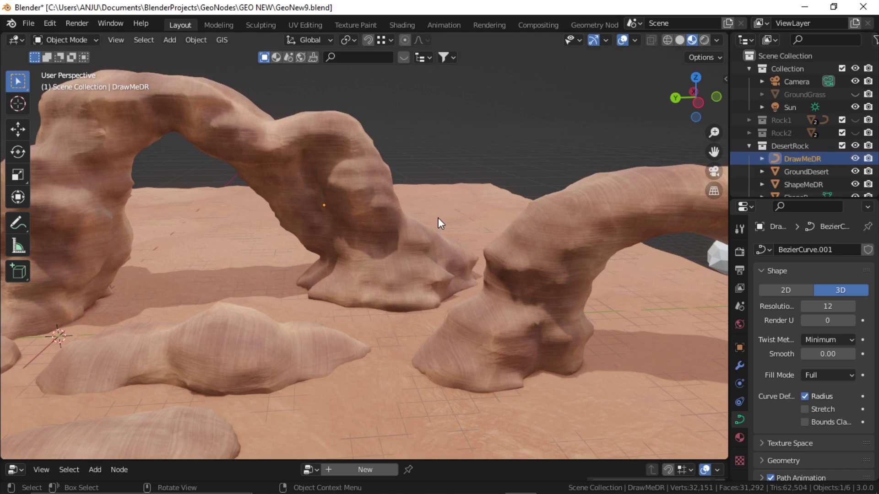
key(Tab)
middle_drag(275, 232, 192, 246)
mouse_move(85, 375)
mouse_down()
mouse_move(193, 282)
mouse_move(247, 185)
mouse_move(435, 191)
mouse_move(496, 297)
mouse_up()
scroll(253, 151, up, 2)
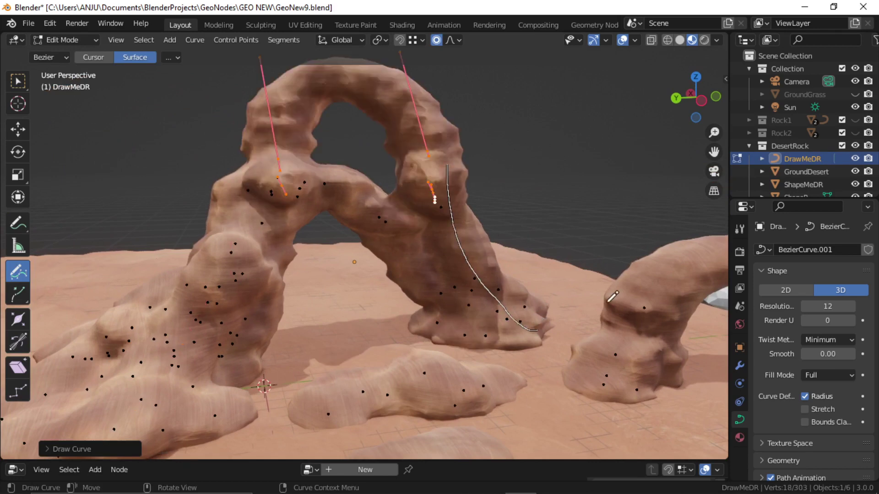
mouse_move(534, 255)
shift+middle_down()
mouse_move(484, 301)
mouse_move(442, 306)
shift+middle_up()
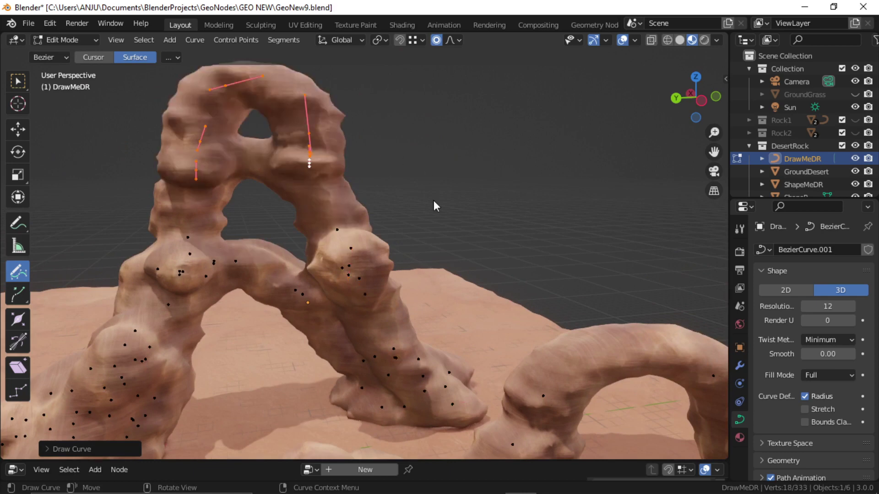
key(Tab)
mouse_move(433, 201)
middle_down()
mouse_move(442, 218)
mouse_move(467, 202)
mouse_move(456, 244)
mouse_move(424, 229)
mouse_move(470, 273)
mouse_move(440, 254)
mouse_move(438, 213)
mouse_move(424, 249)
mouse_move(444, 265)
middle_up()
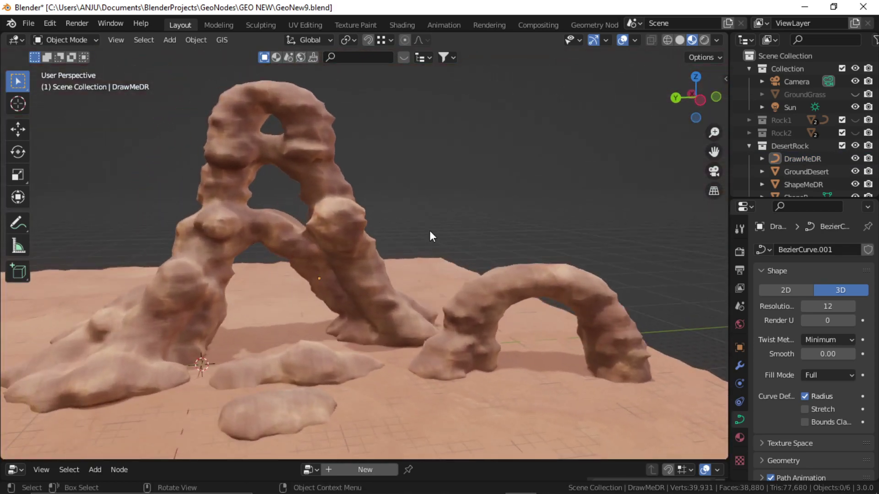